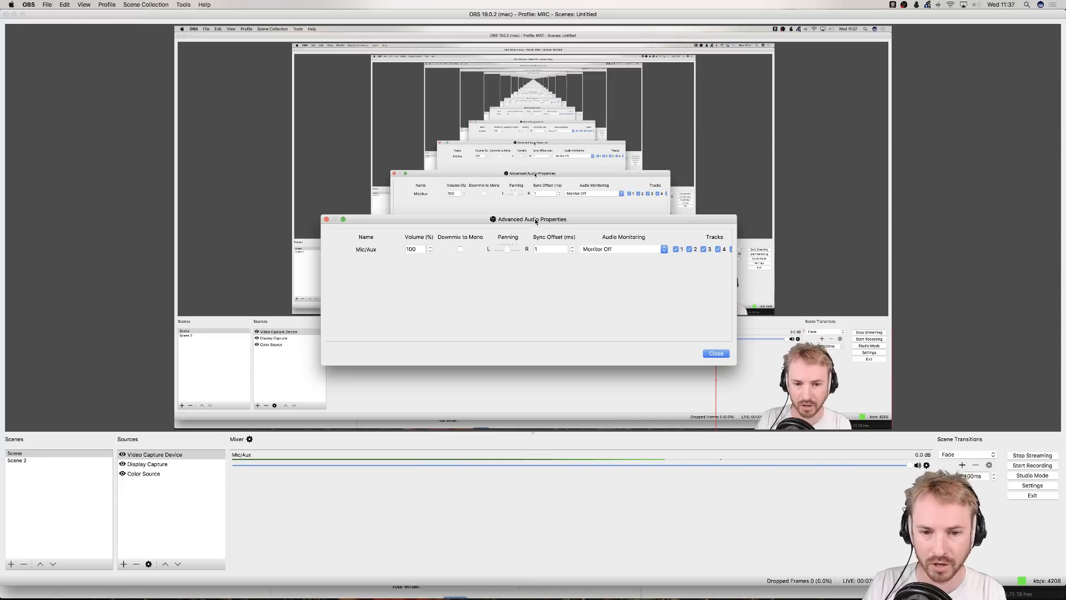
Reopen the mixer's advanced audio properties and set the Mic/Aux volume to 50%.
click(520, 15)
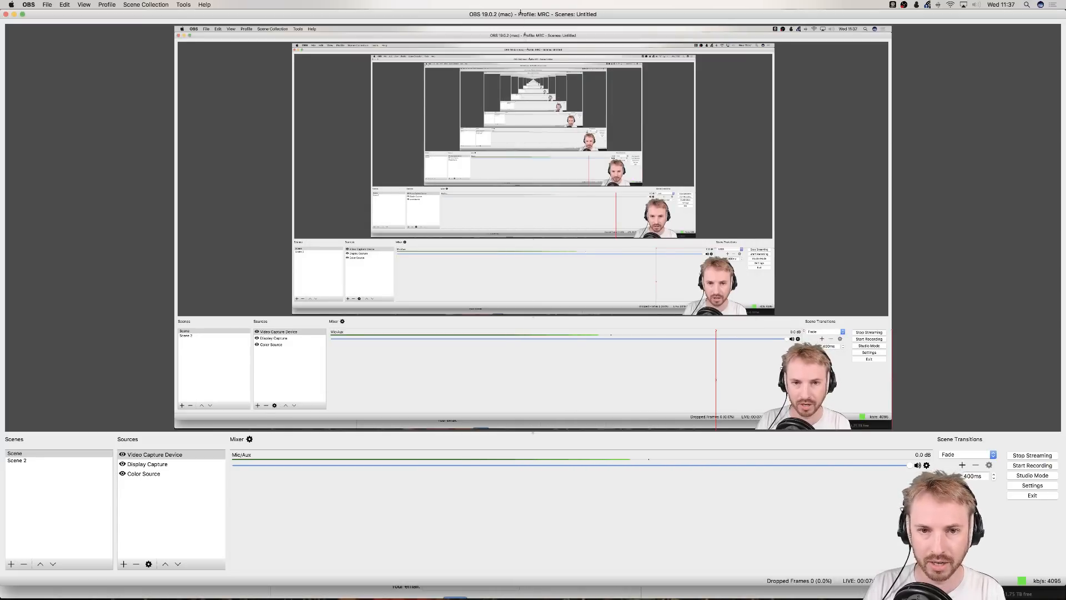
mouse_move(521, 12)
mouse_down()
mouse_move(524, 321)
mouse_move(528, 12)
mouse_up()
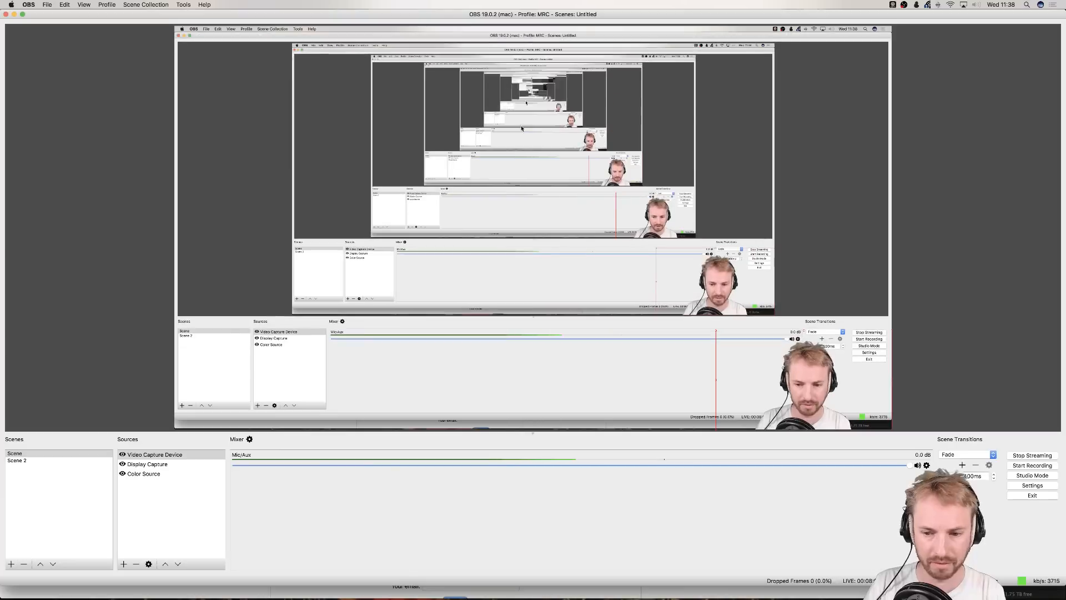
click(250, 440)
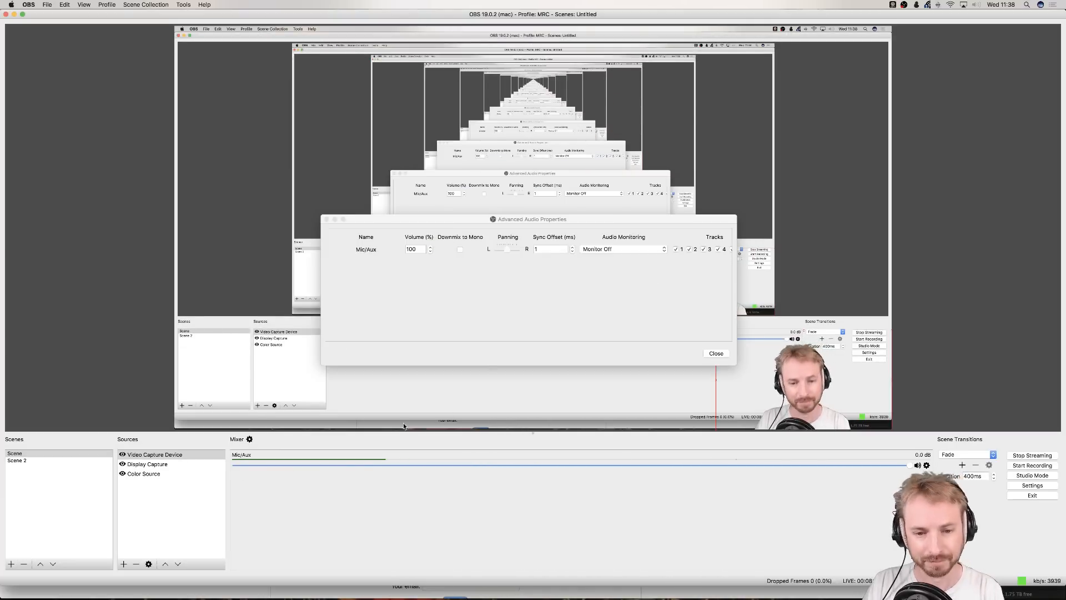
click(414, 250)
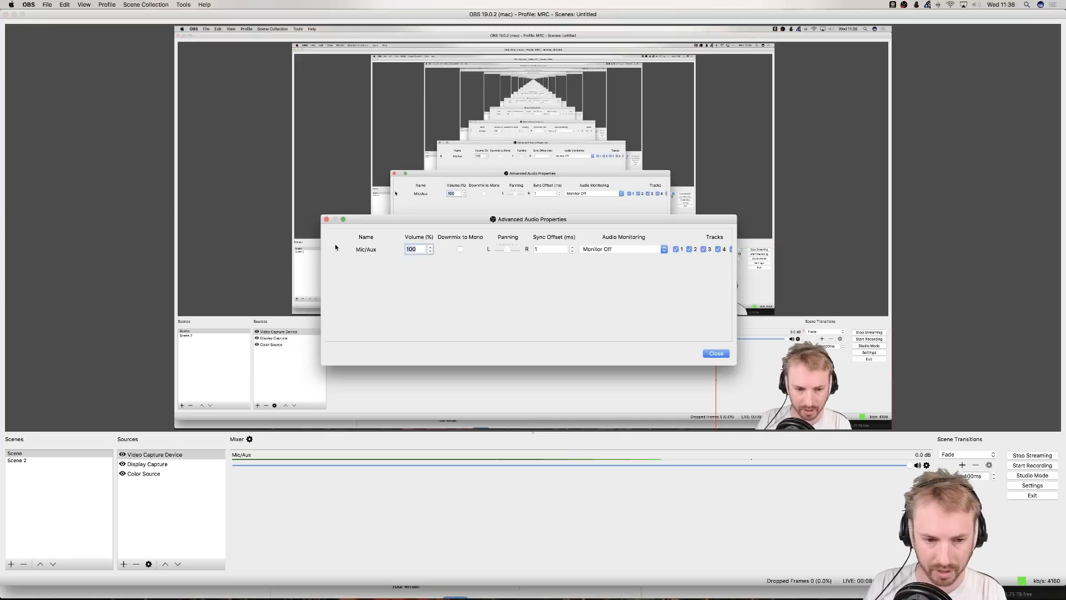
text(50)
key(Return)
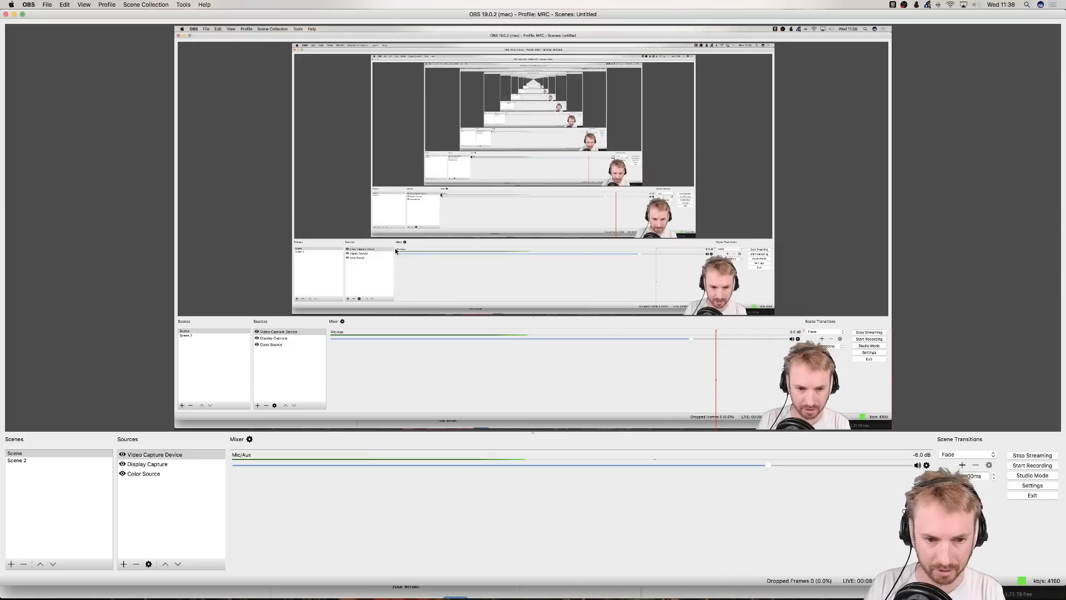
Set the Mic/Aux volume to 100% in the advanced audio properties.
click(249, 439)
drag(419, 249, 349, 246)
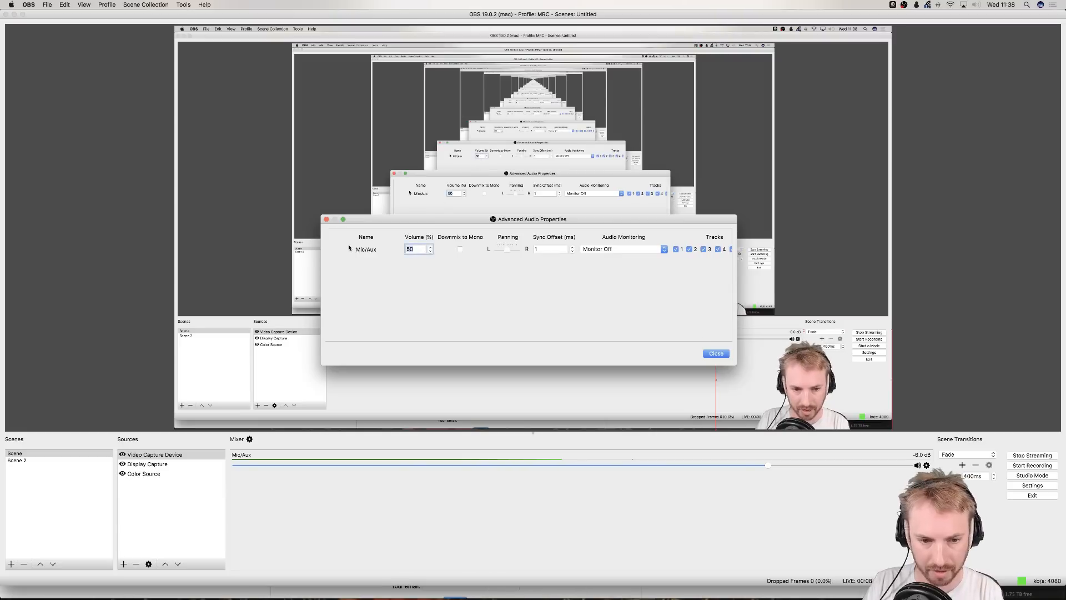
text(0)
text(1)
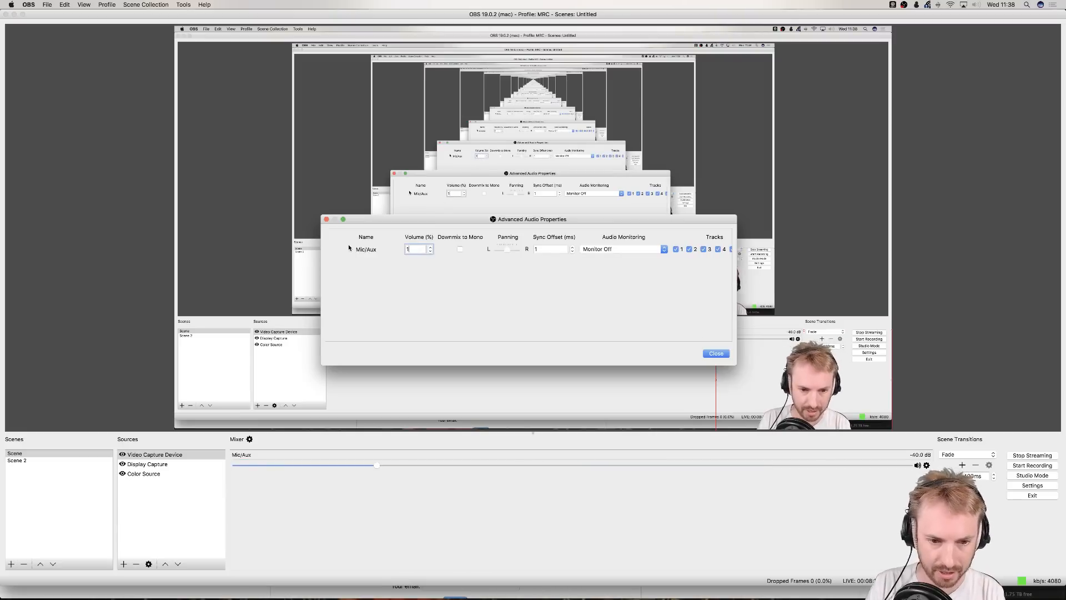
text(00)
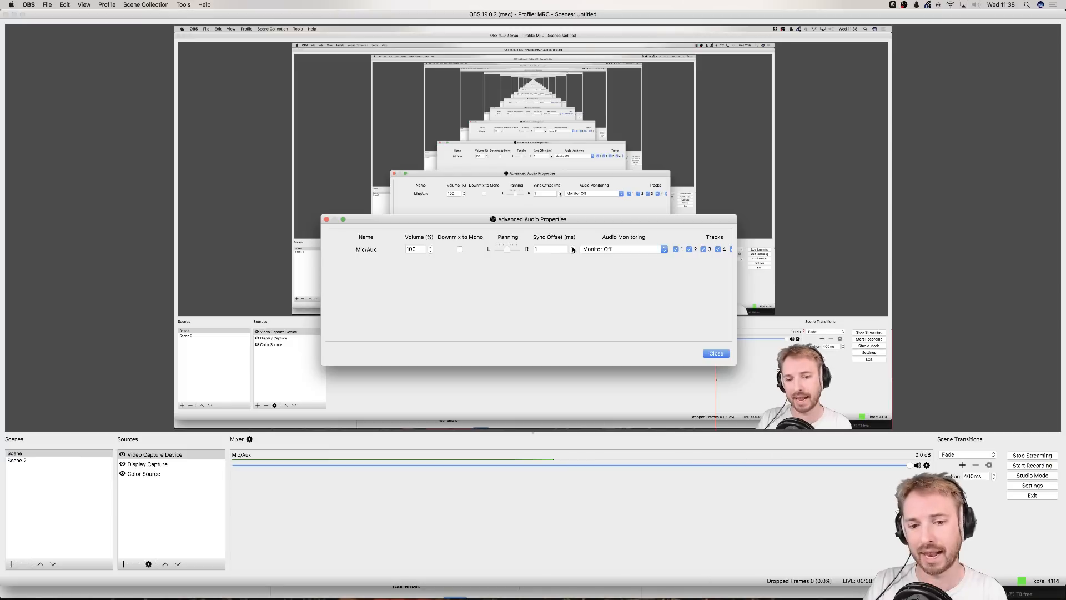
Raise the Mic/Aux sync offset by a few milliseconds and close the advanced audio properties.
click(573, 248)
click(572, 249)
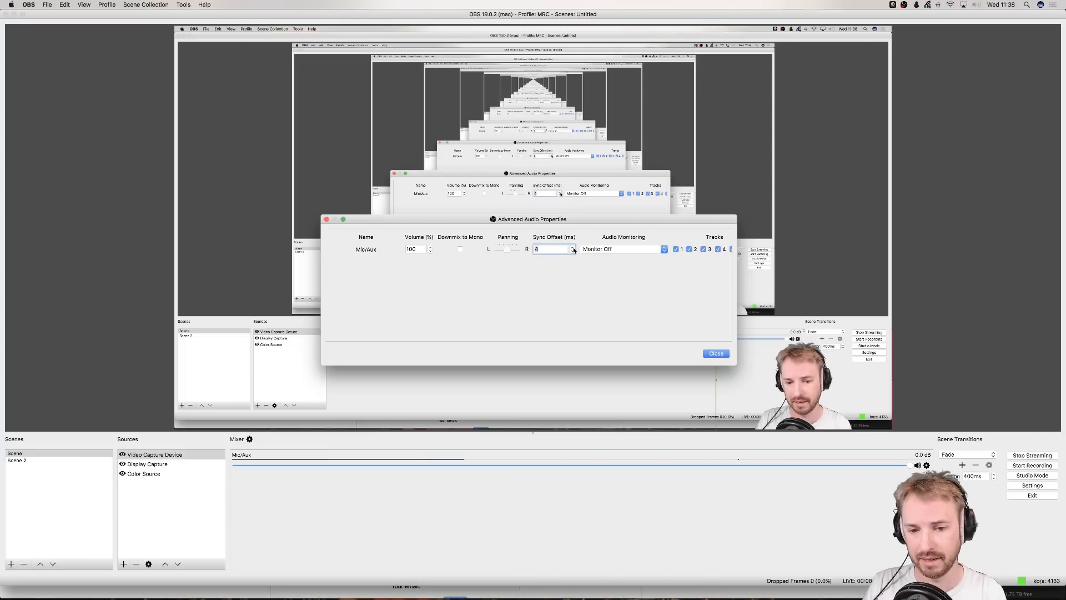
click(572, 248)
click(716, 354)
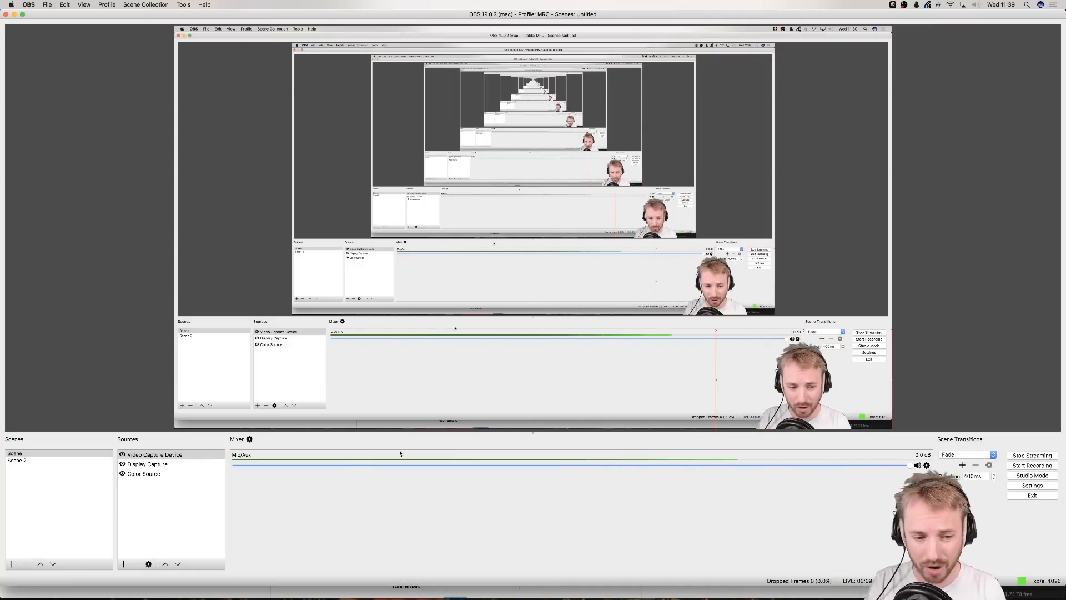
Lower the Mic/Aux sync offset to 1 ms in the advanced audio properties and close them.
click(249, 439)
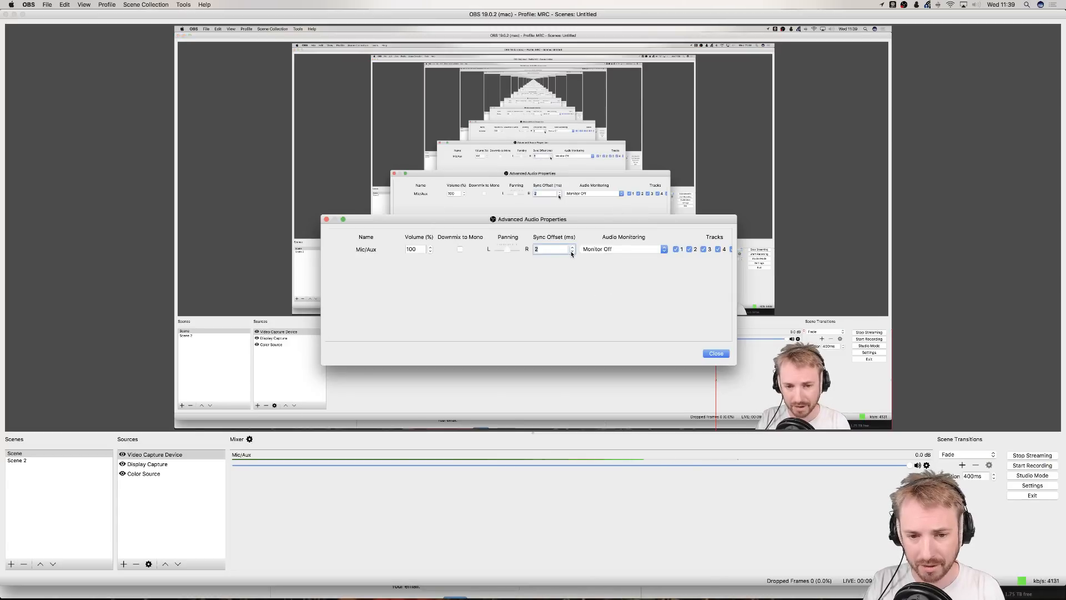
click(716, 354)
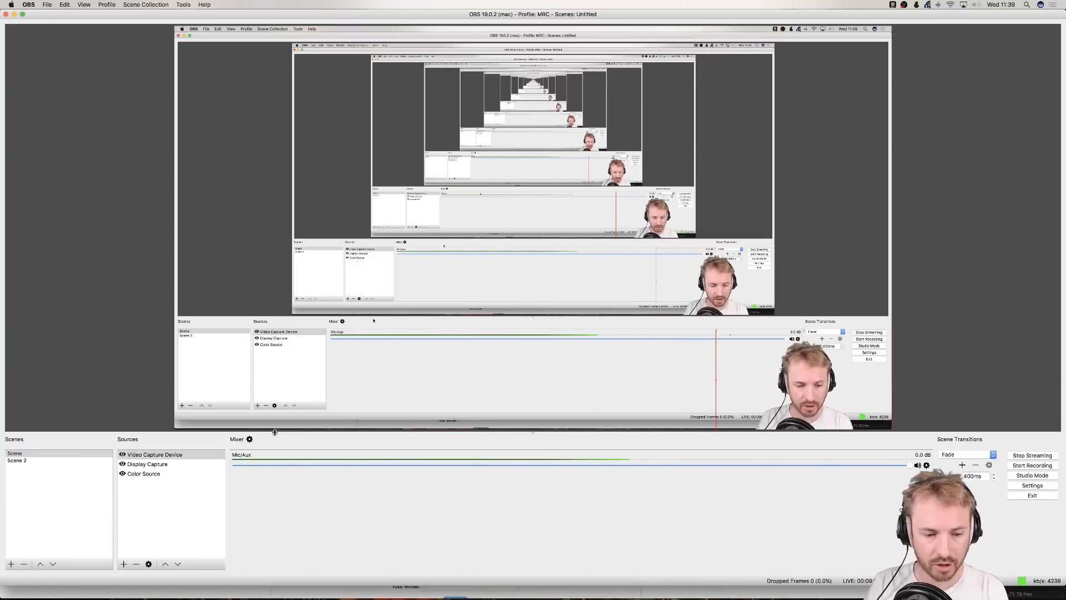
click(249, 438)
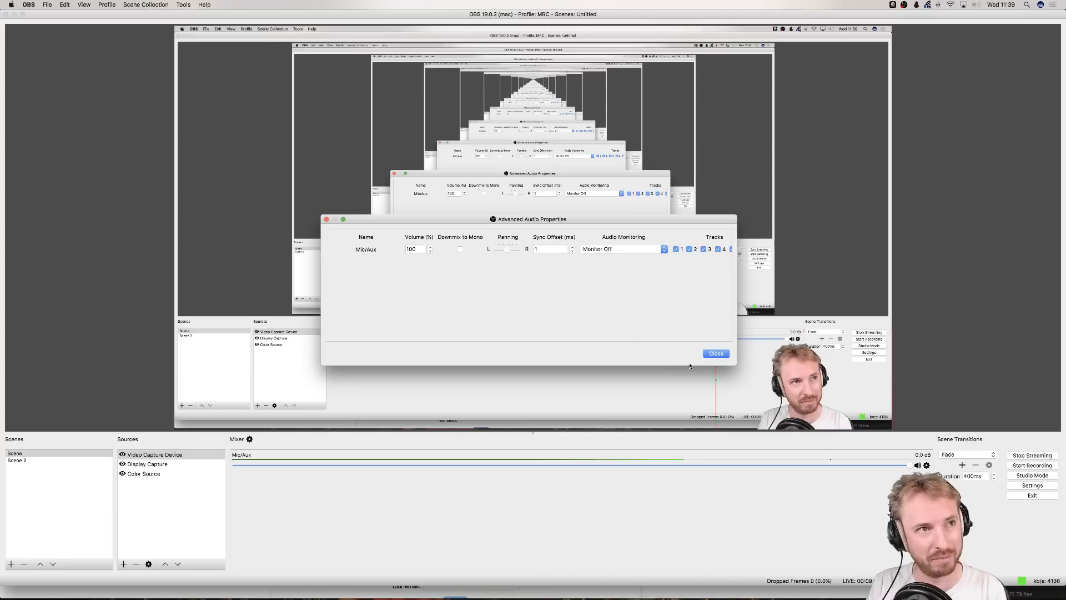
click(716, 354)
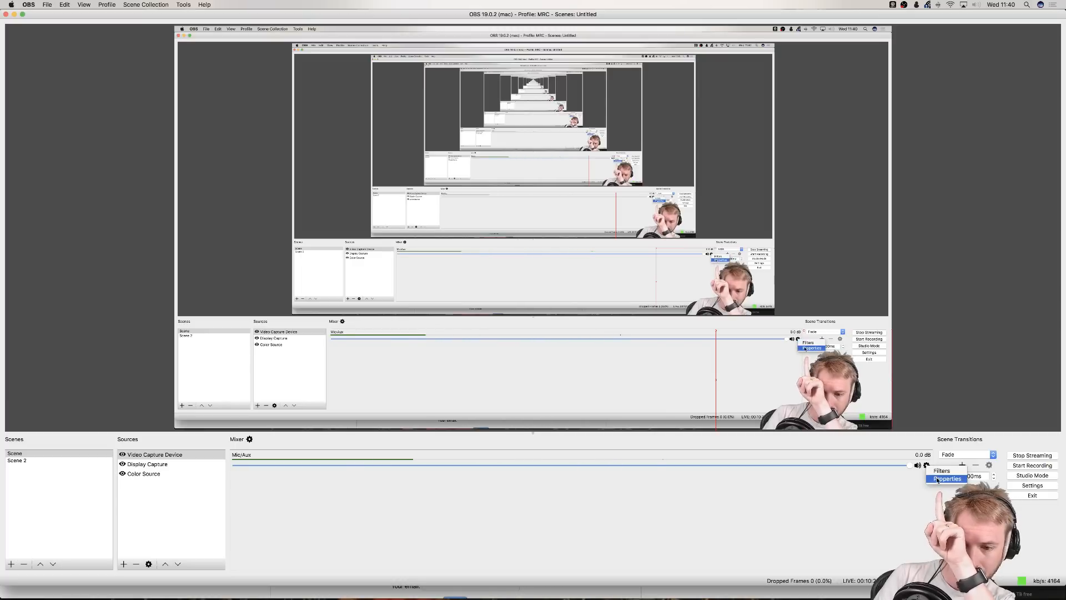
Look through the input devices offered in the Mic/Aux properties and cancel without choosing another one.
click(946, 479)
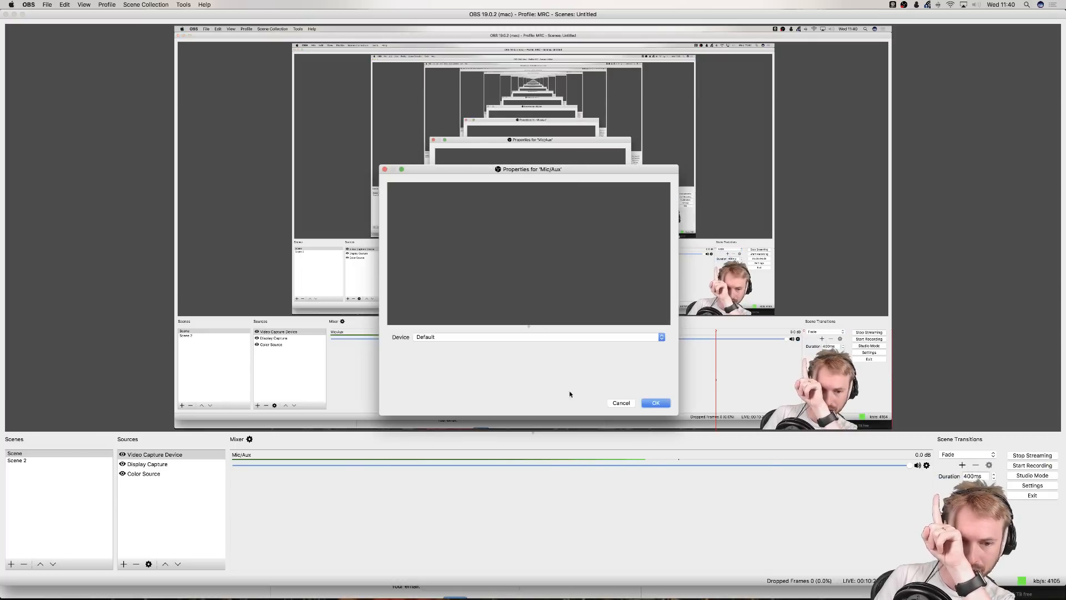
click(450, 338)
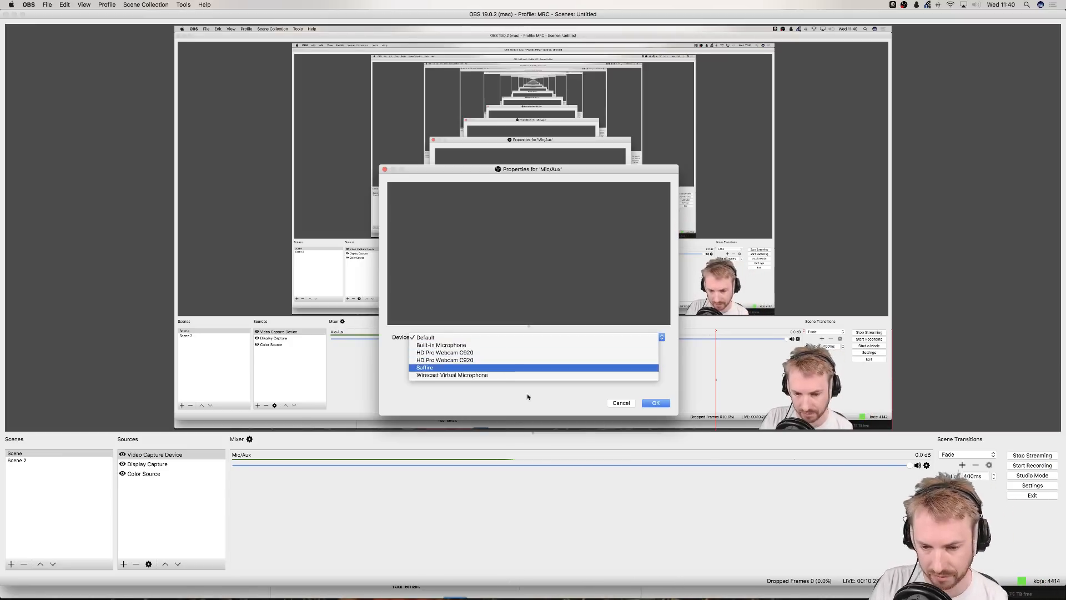
click(631, 406)
click(622, 404)
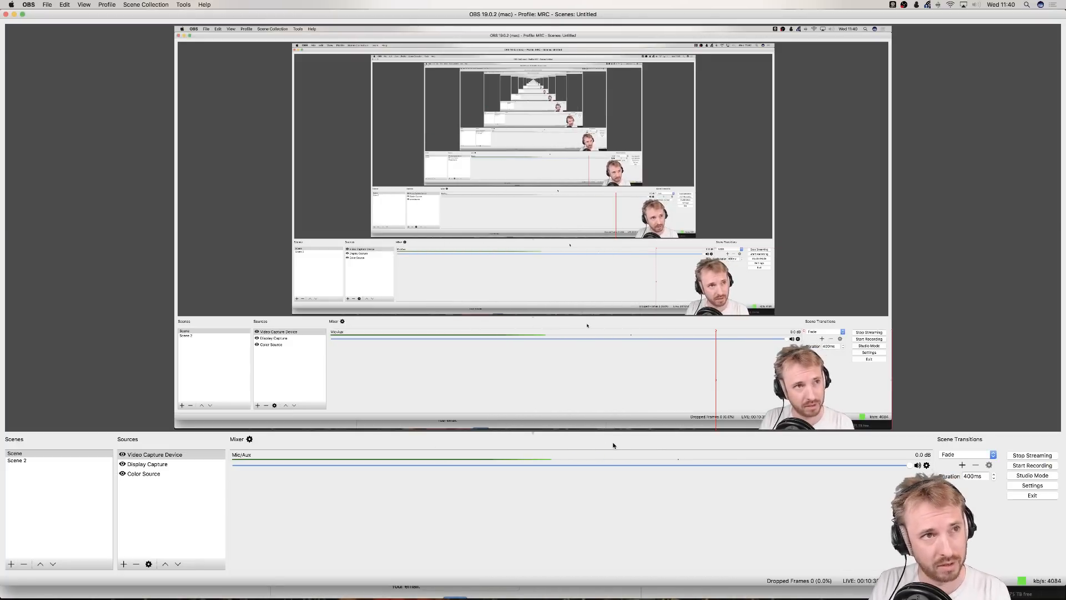
Open the audio filters of the Mic/Aux source and view the filter types that can be added.
click(926, 465)
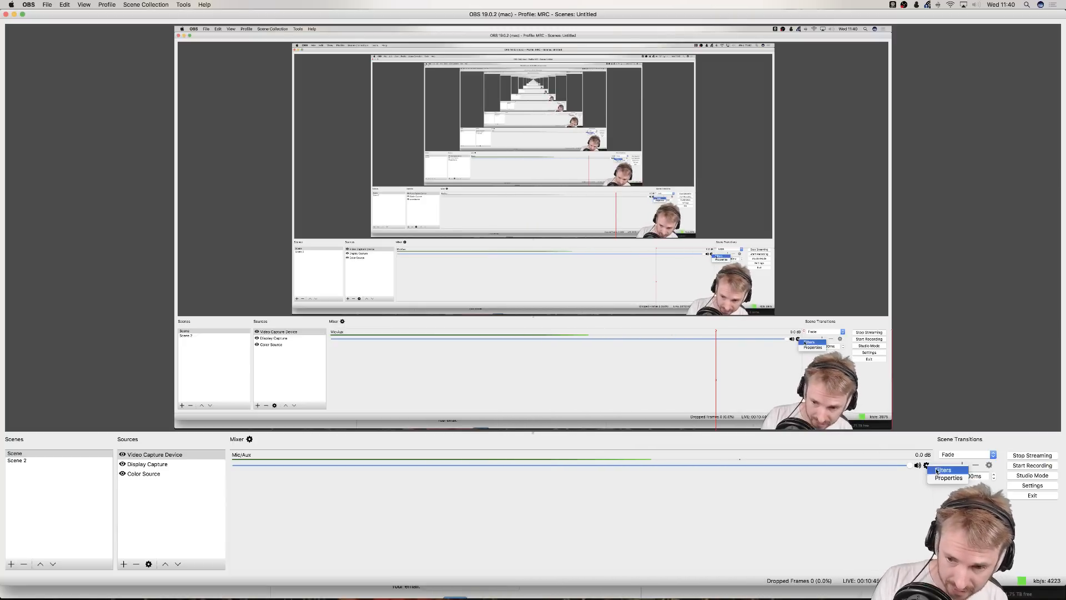
click(938, 470)
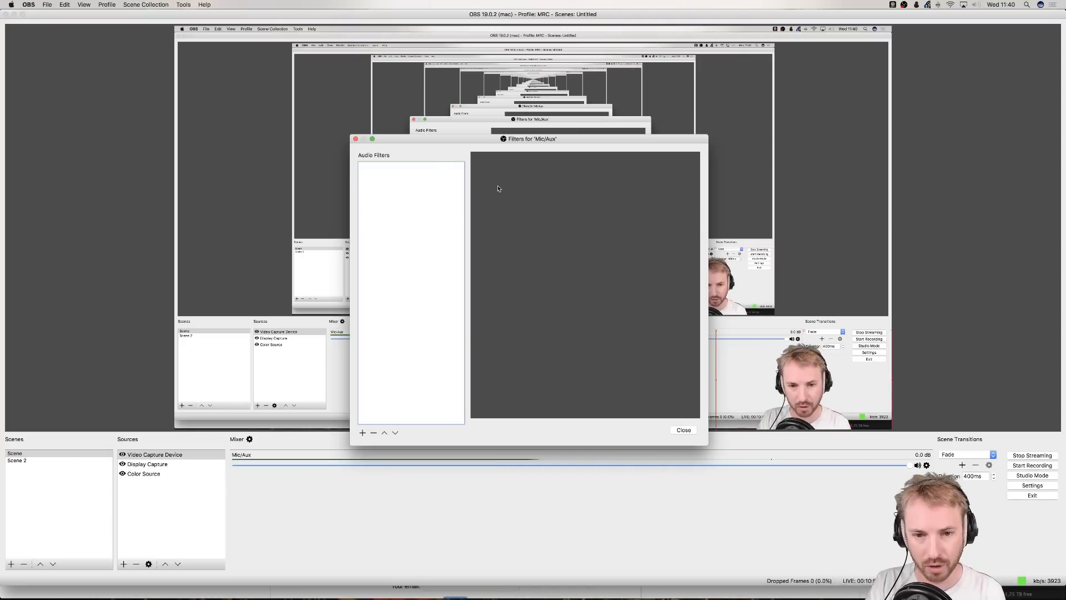
click(362, 432)
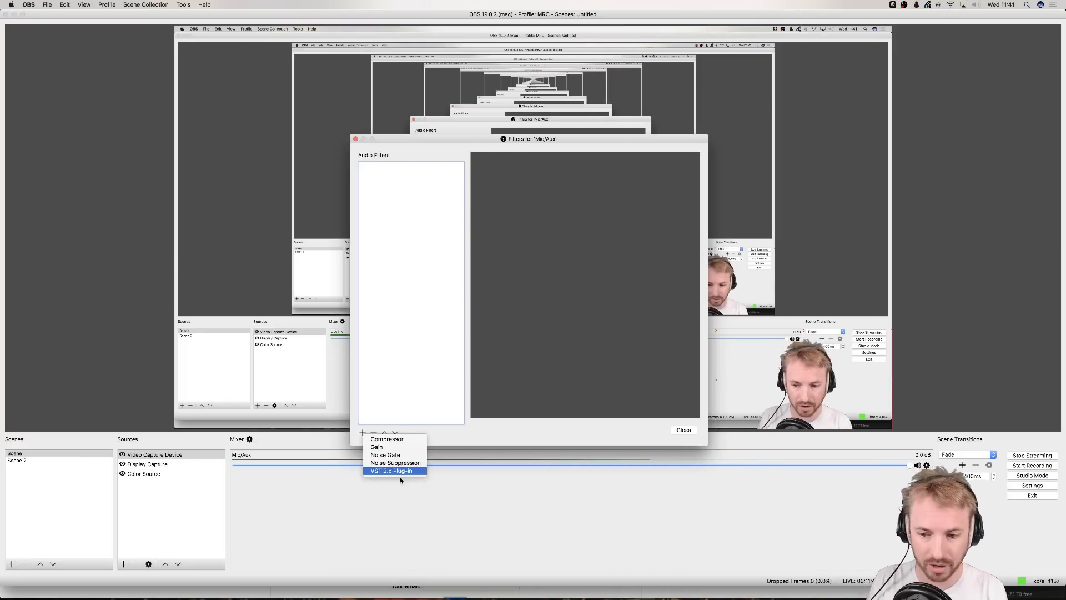
Switch to Adobe Audition and turn off record arming on the DRY track.
click(476, 579)
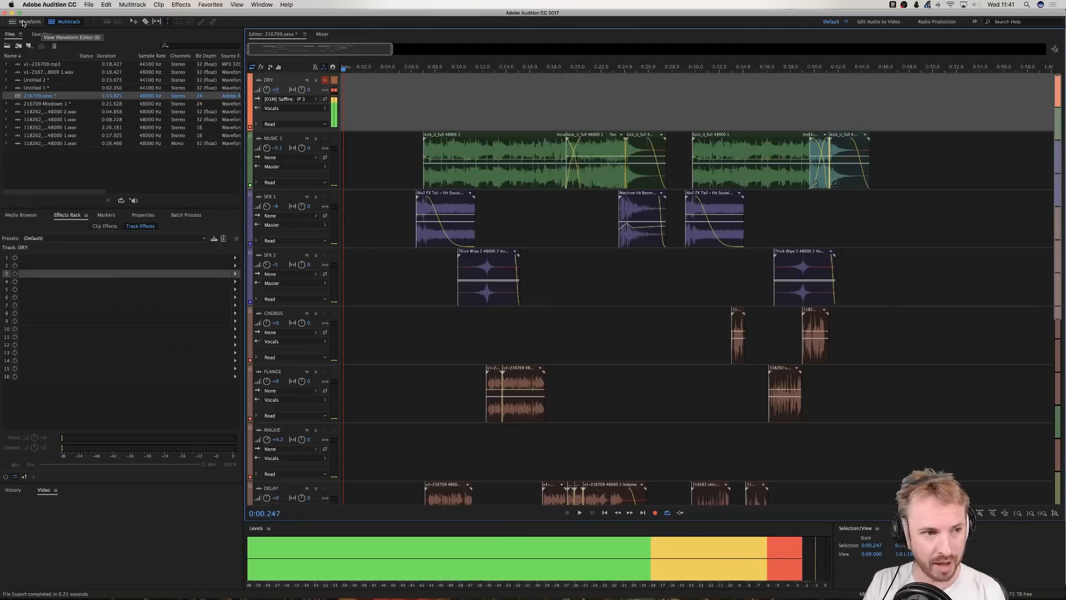
click(324, 80)
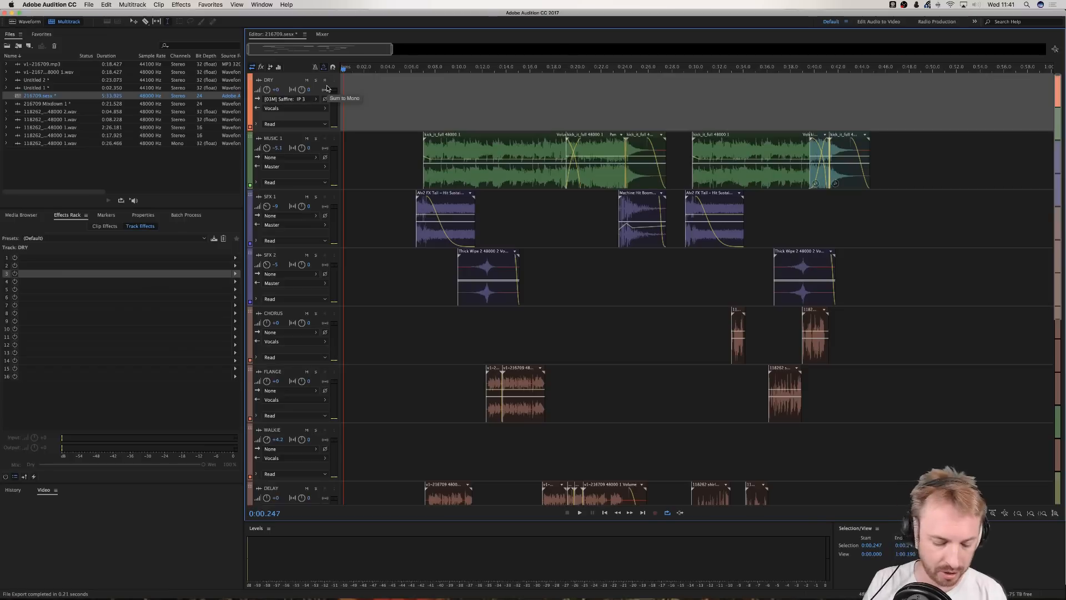
Create a new multitrack session named Untitled Session 1 from the MRC template.
key(super+shift+n)
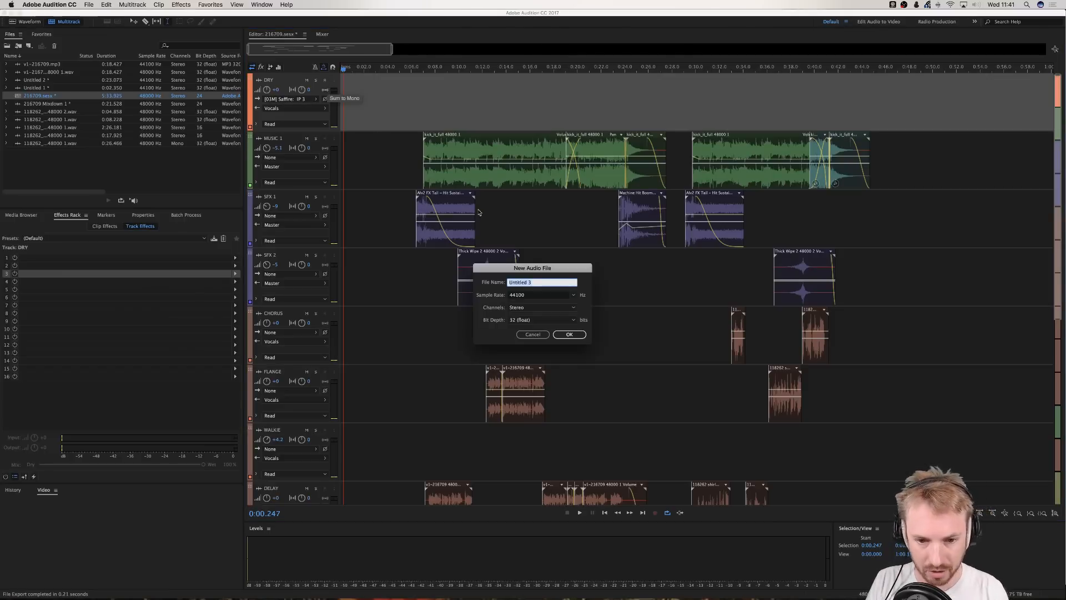
click(532, 335)
key(super+n)
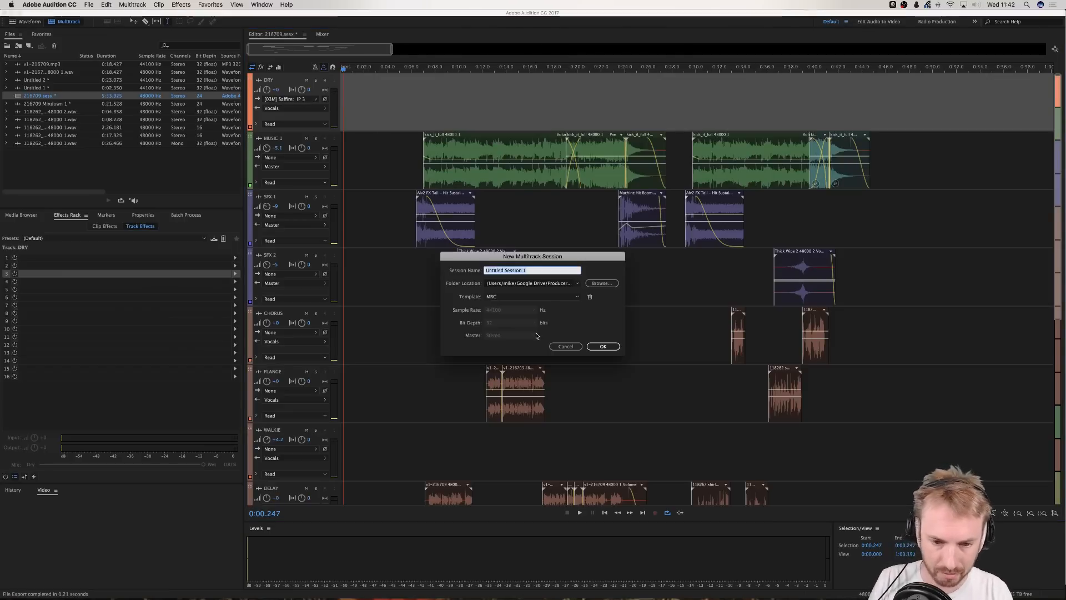
key(Return)
click(612, 319)
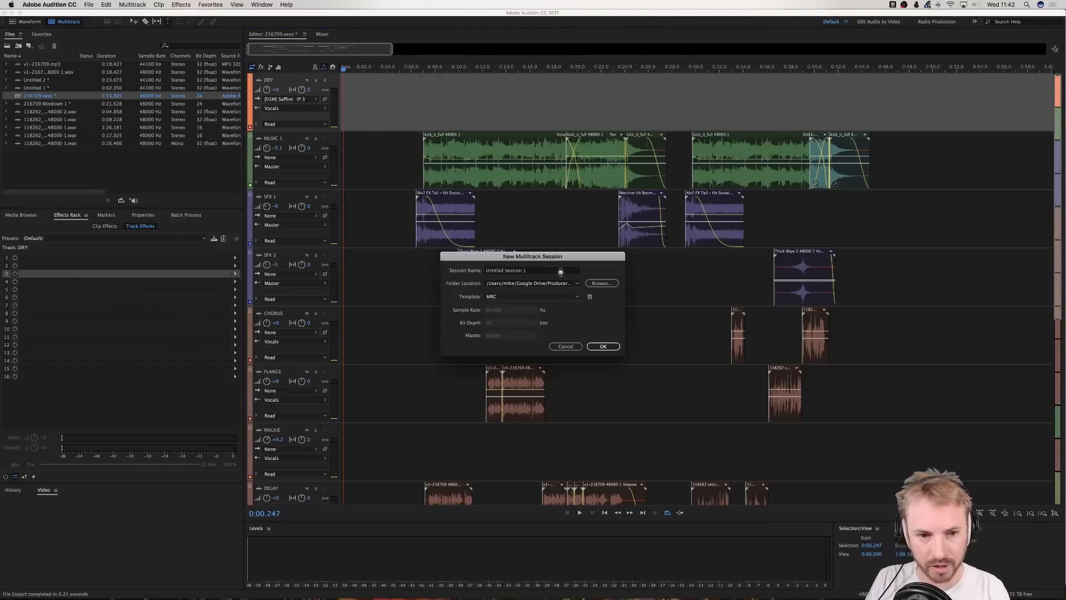
key(Return)
Set the Voice Processed track's input to the mono channel [03M] Saffire: IP 3.
click(301, 100)
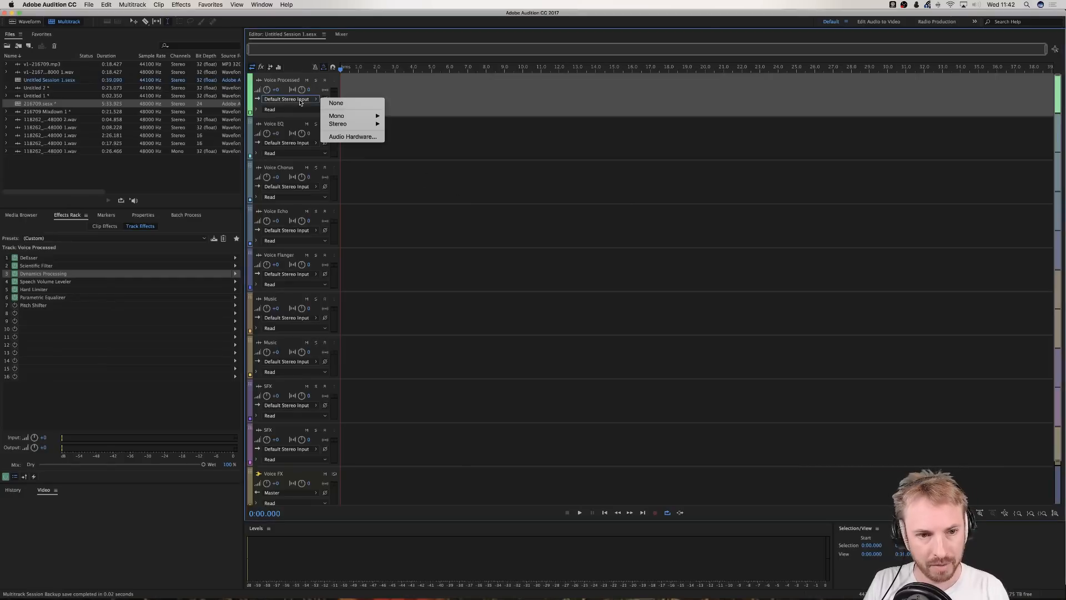
mouse_move(329, 116)
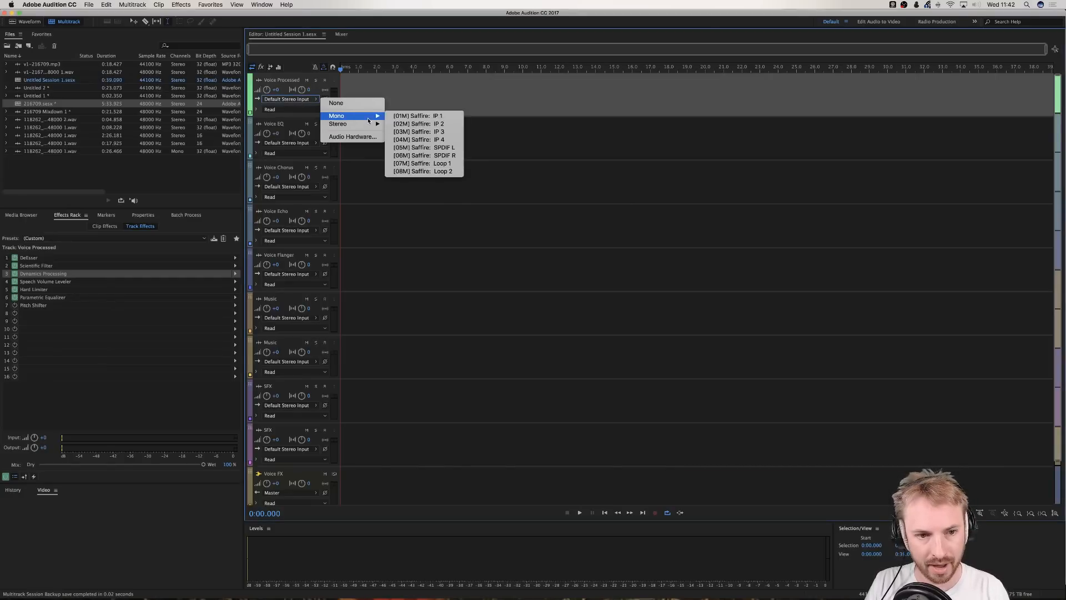
click(419, 132)
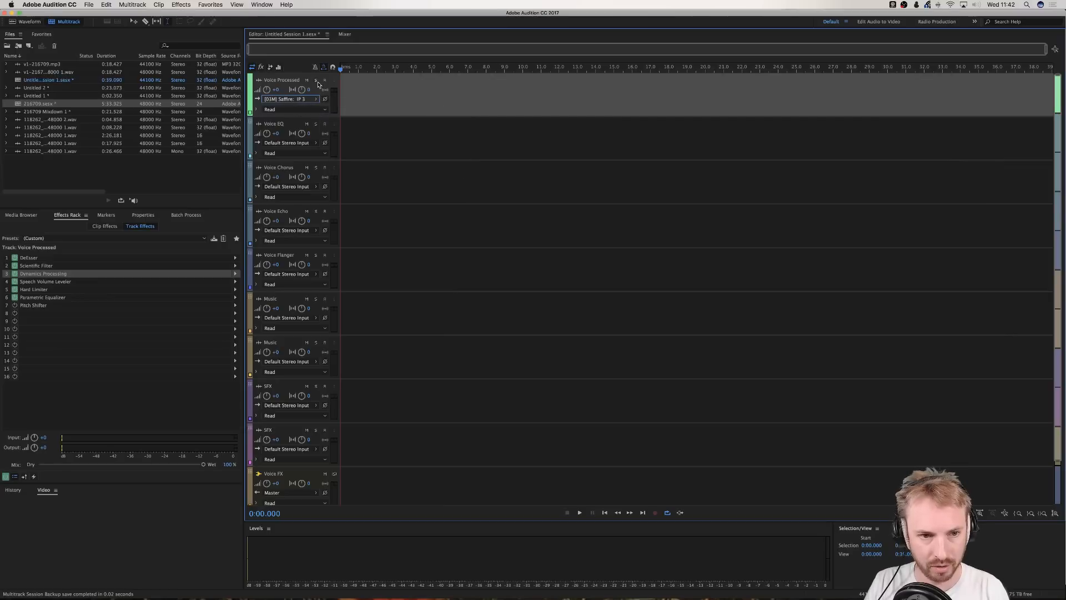
Arm the Voice Processed track and monitor its input, and switch both monitoring and arming off again.
click(325, 80)
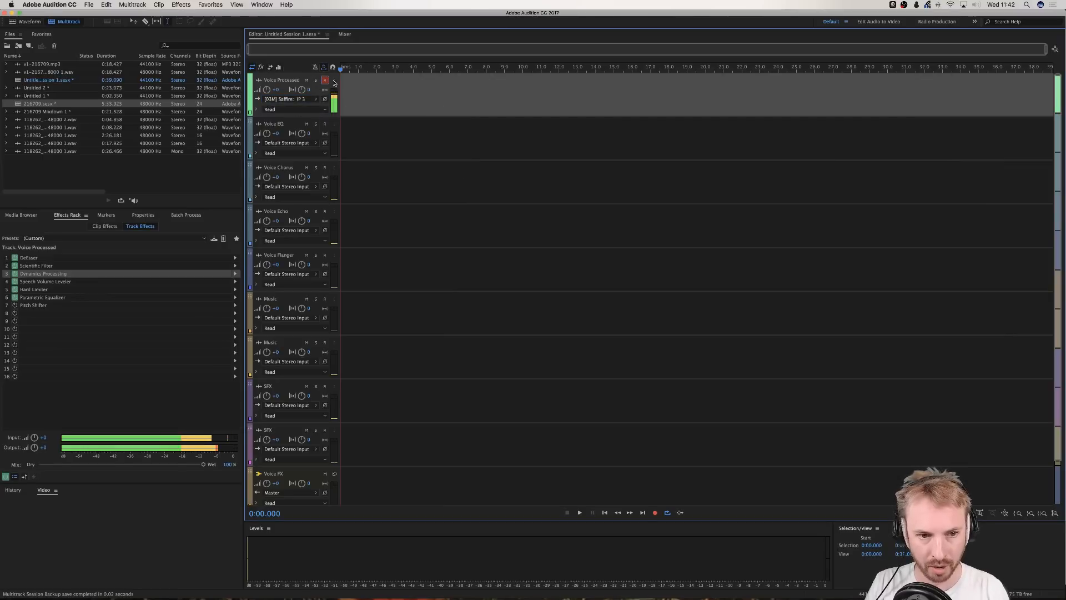
click(334, 80)
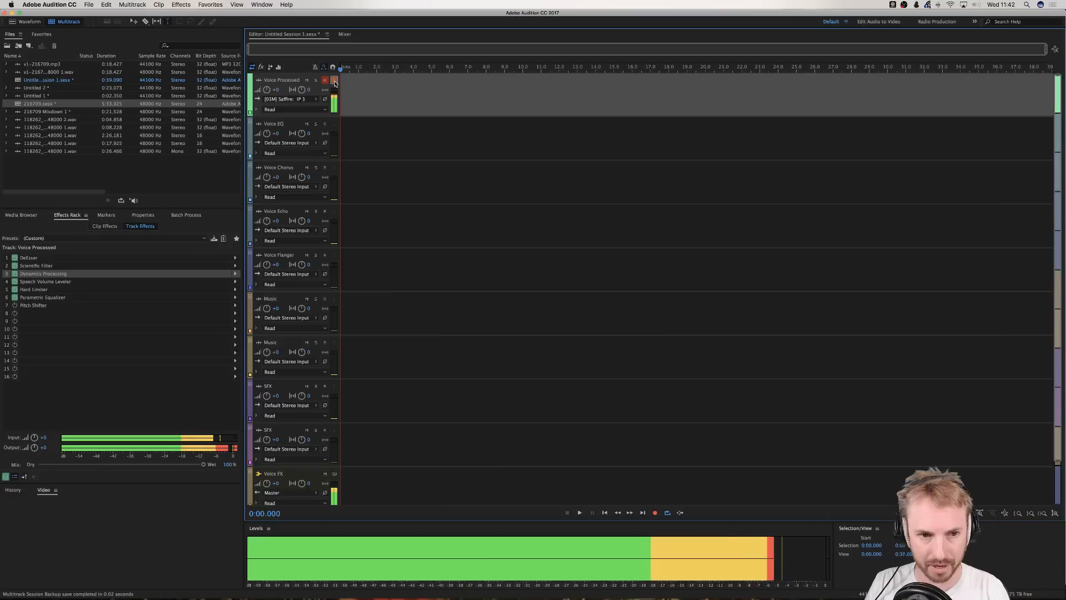
click(335, 83)
click(325, 80)
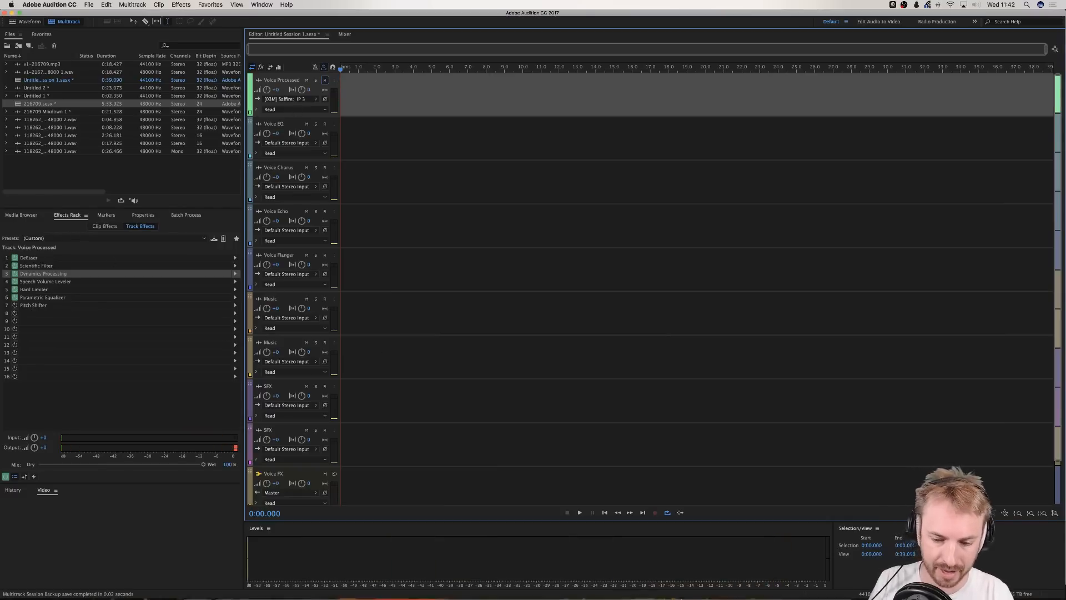
Switch back to OBS and add a Compressor filter named Compressor to the Mic/Aux source.
click(739, 582)
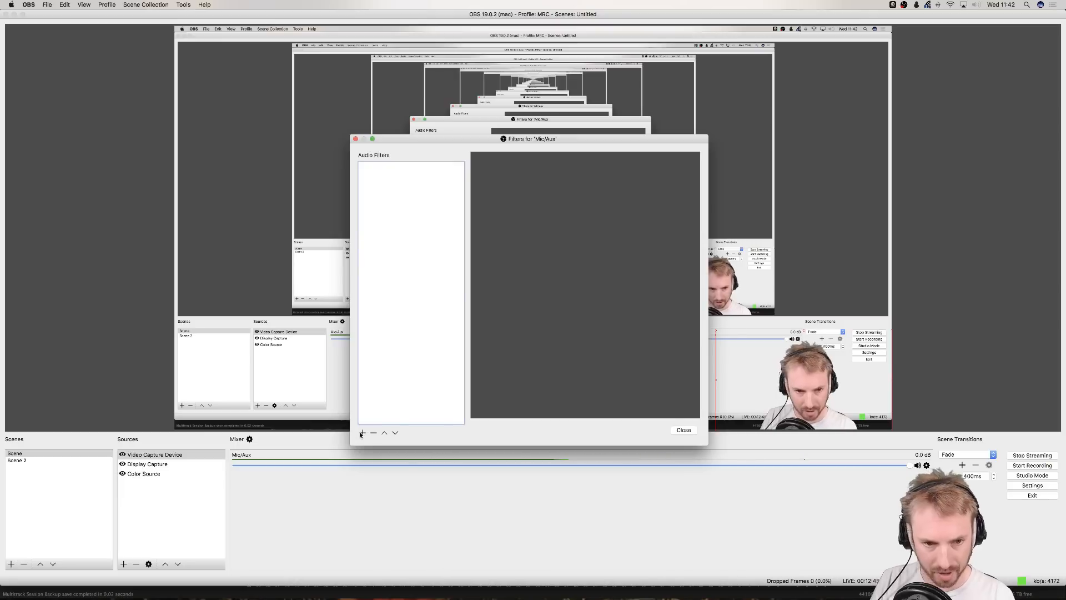
click(362, 433)
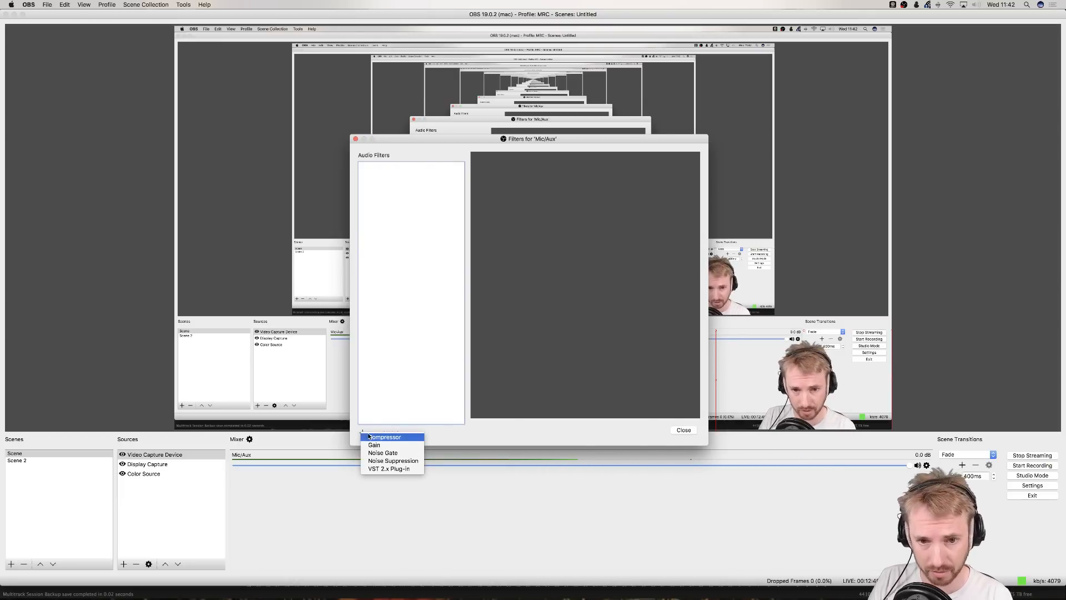
click(383, 437)
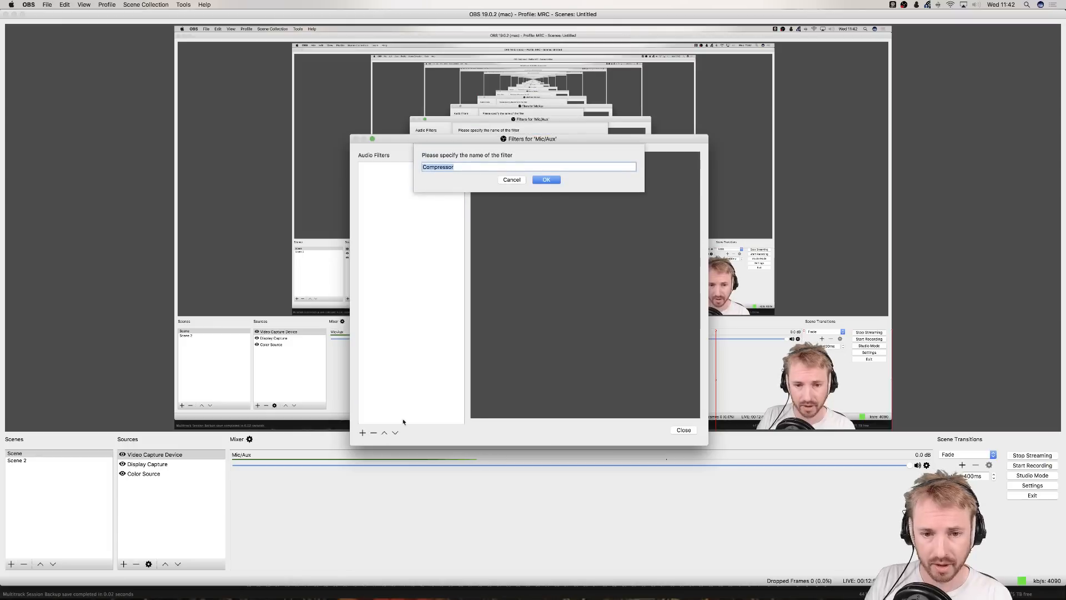
click(546, 180)
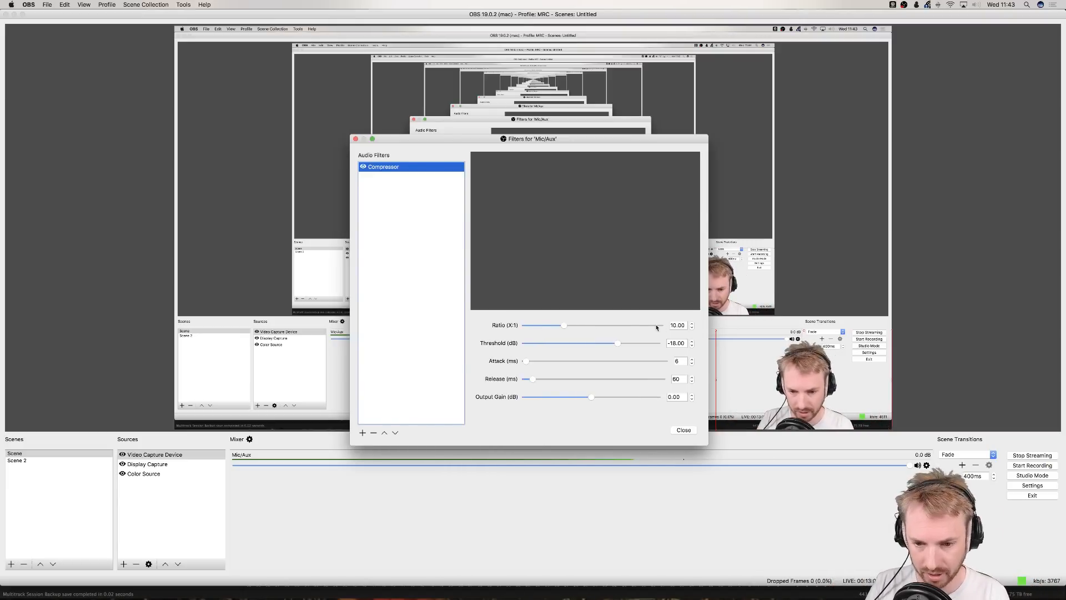
Set the Compressor filter's ratio to 3.00 and its threshold to -20.00 dB.
click(683, 325)
text(3.00)
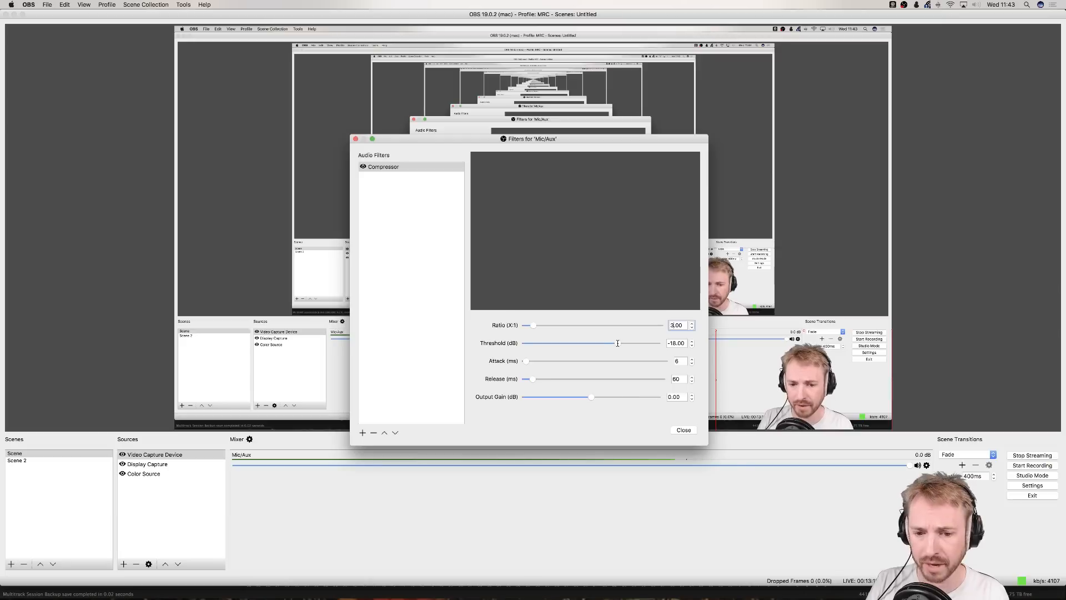
drag(617, 343, 618, 343)
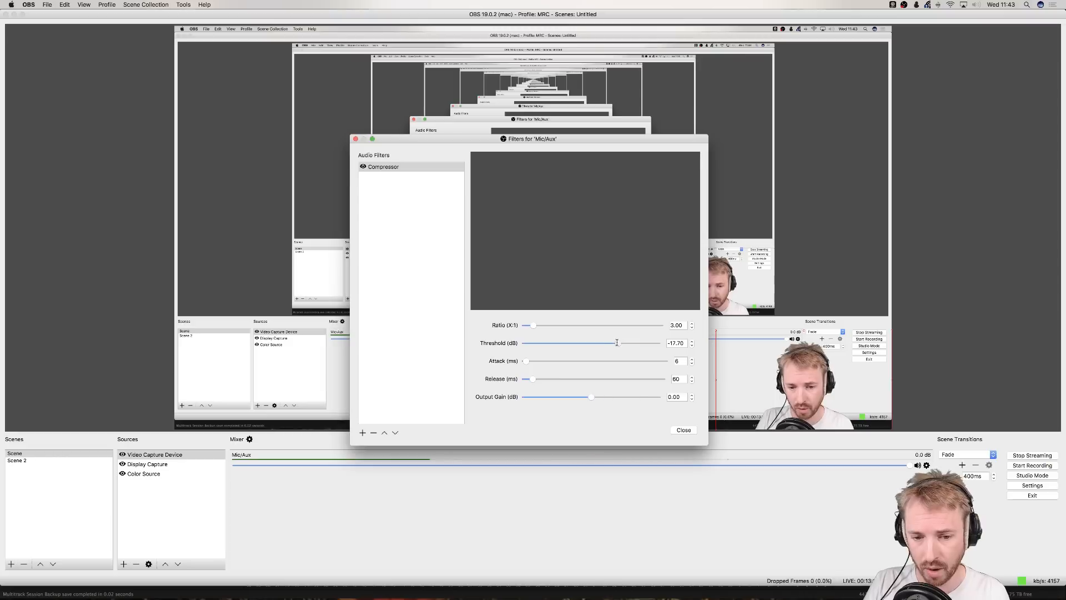
mouse_move(617, 342)
mouse_down()
mouse_move(525, 343)
mouse_move(611, 346)
mouse_up()
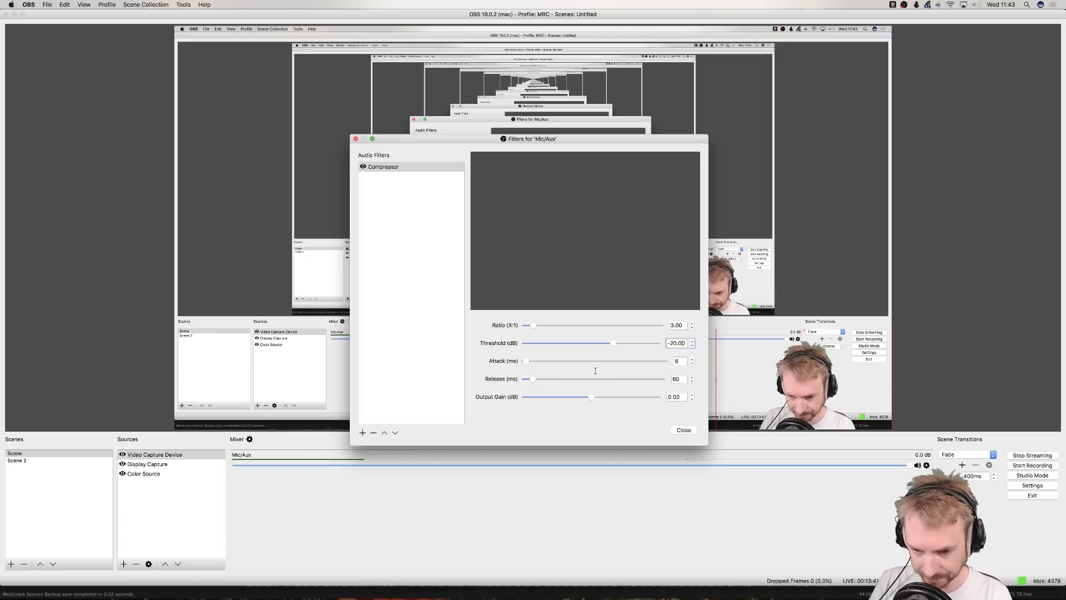
Set the Compressor's attack and release to 1 ms and output gain to 3.00 dB, and bypass it briefly for comparison.
drag(526, 361, 521, 380)
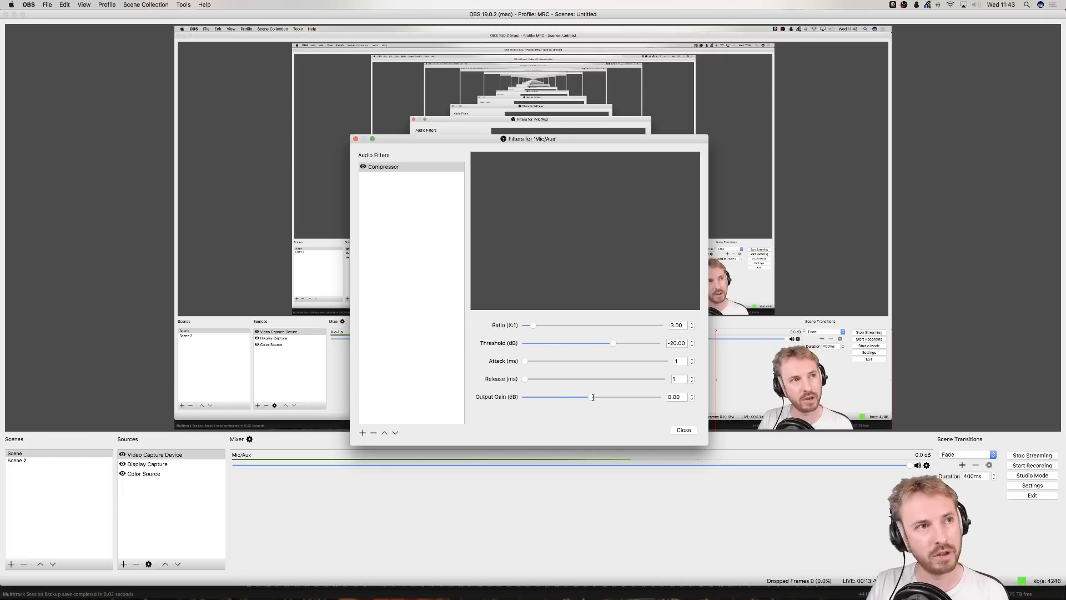
drag(593, 397, 597, 396)
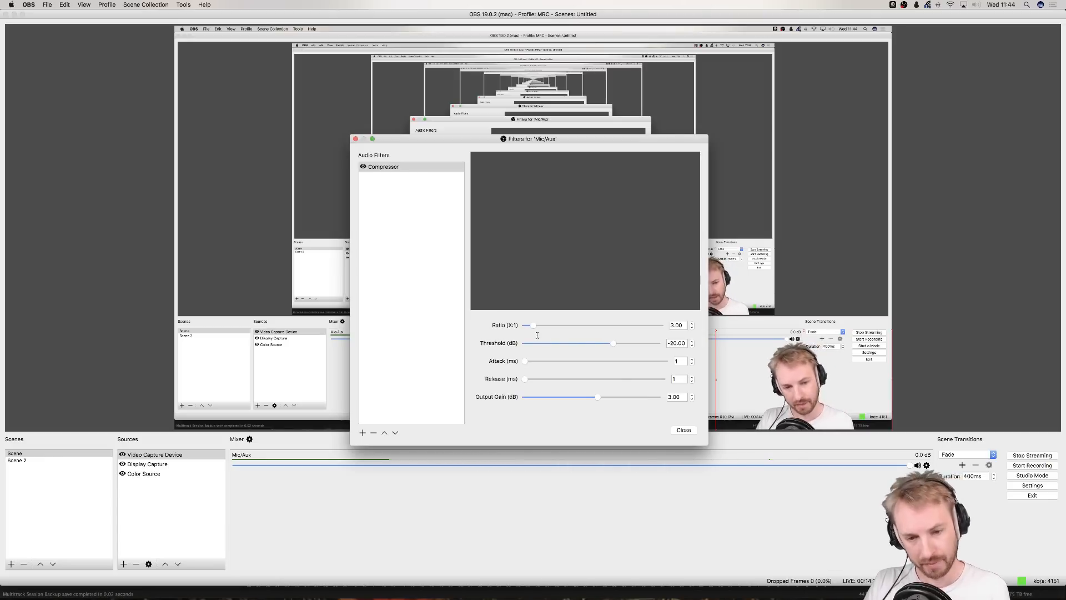
click(364, 167)
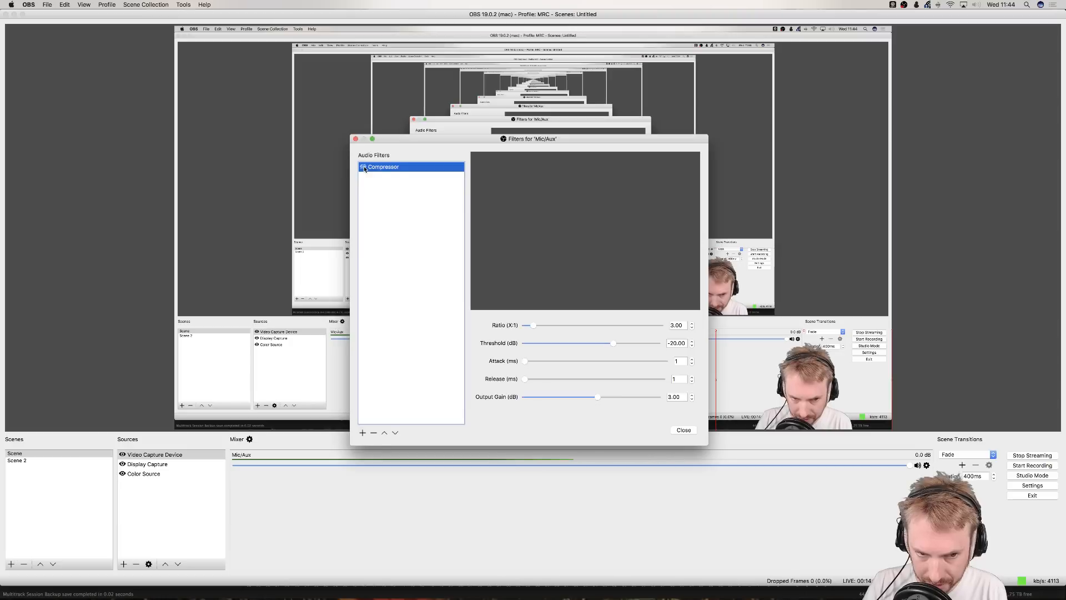
Add a Gain filter named Gain to the Mic/Aux source and set its gain to 10.10 dB.
click(362, 433)
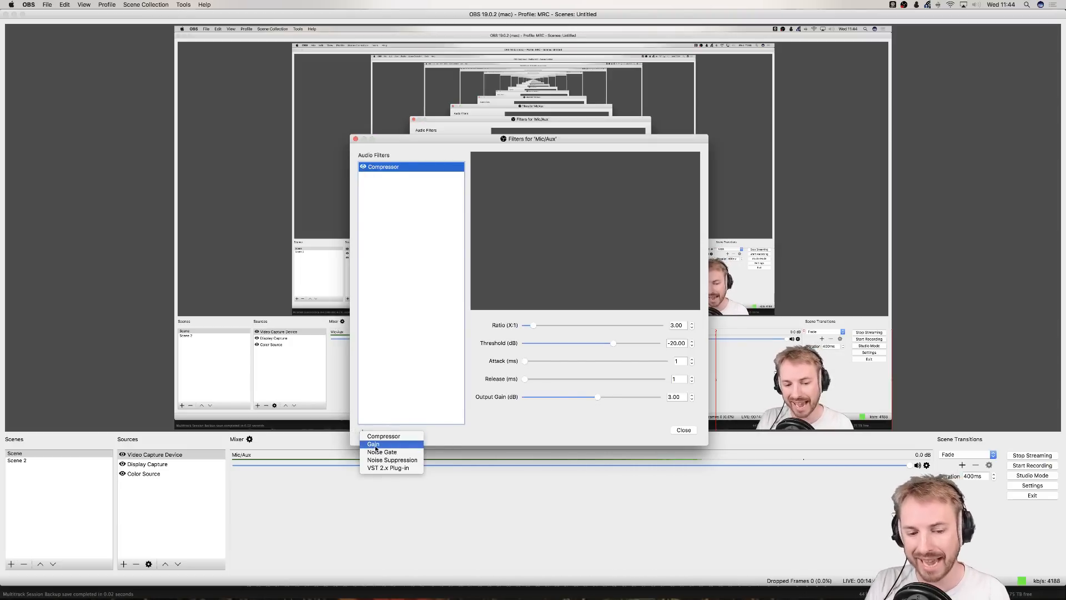
click(374, 445)
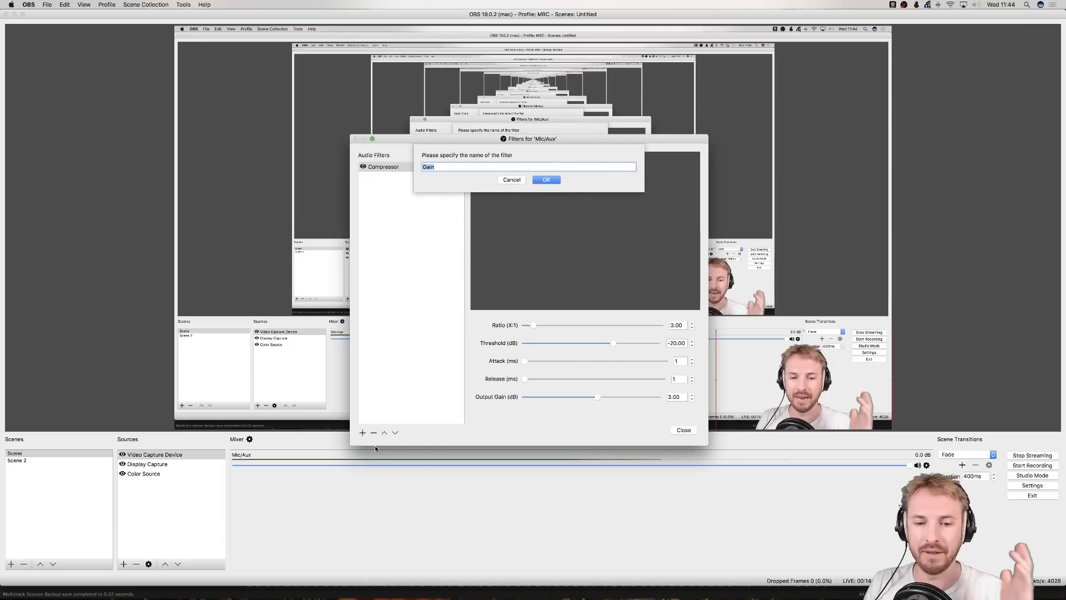
click(540, 181)
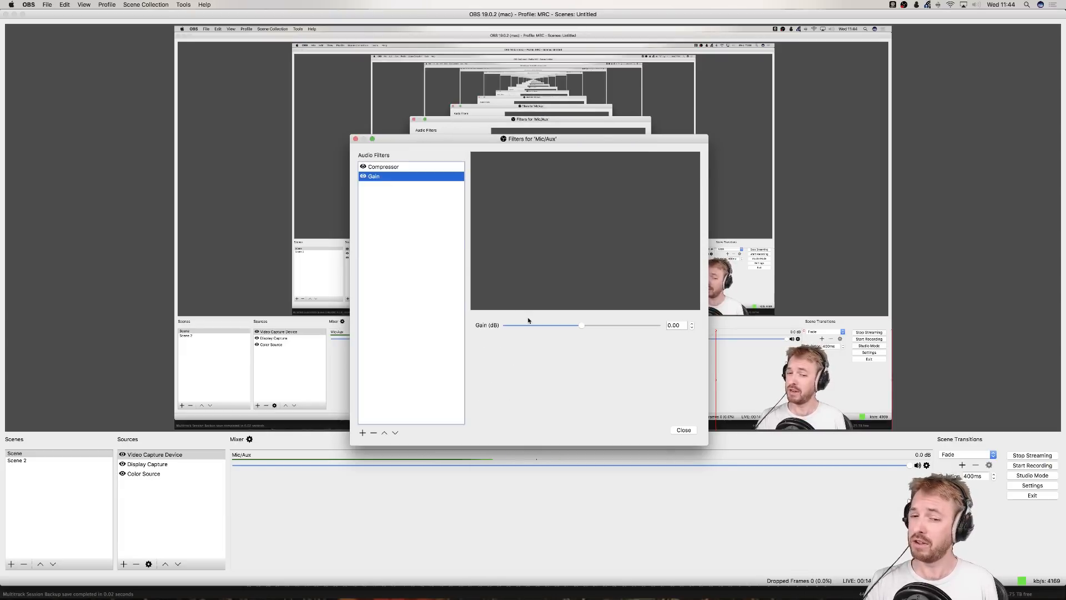
drag(585, 328, 607, 327)
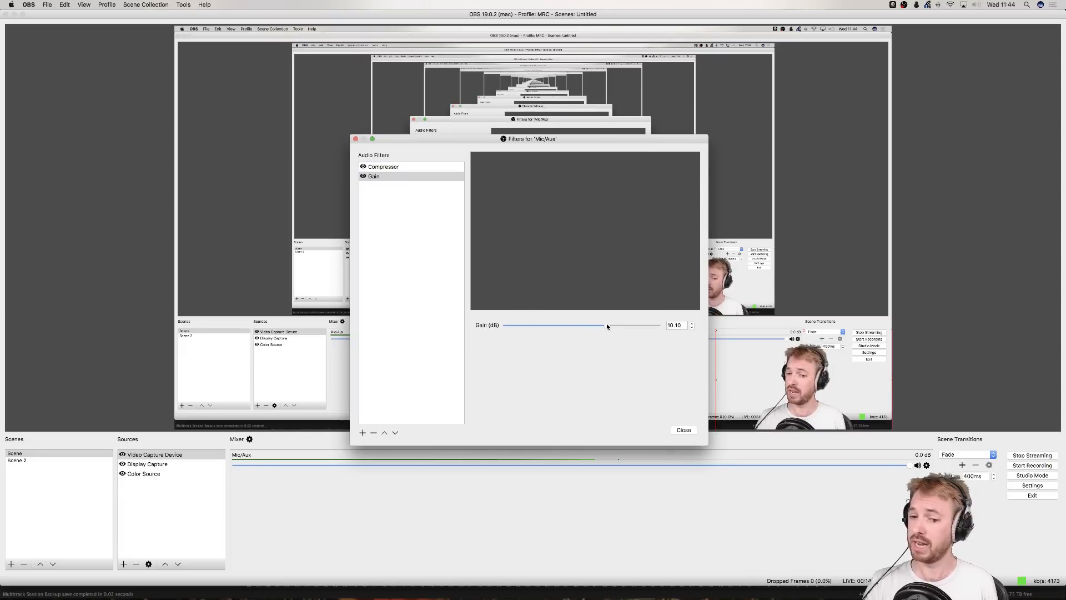
Remove the Gain filter from the Mic/Aux source.
right_click(396, 177)
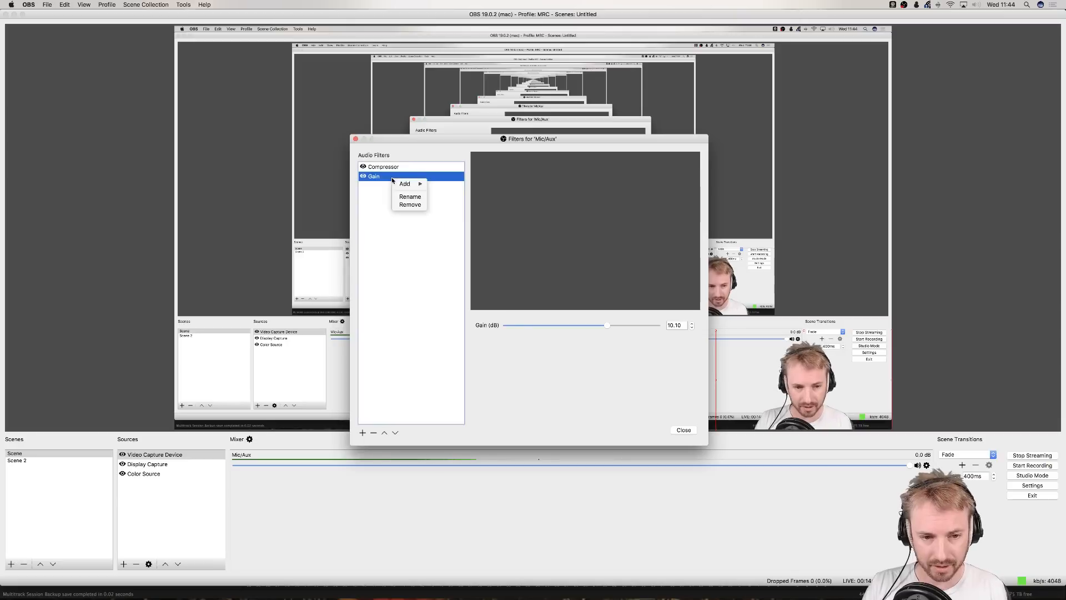
click(409, 206)
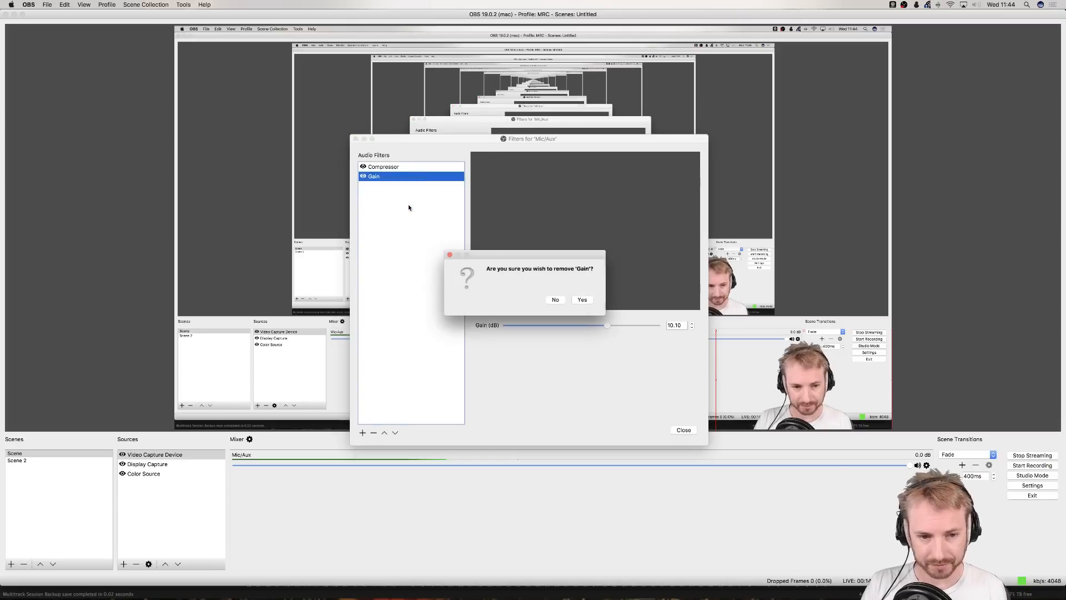
click(581, 300)
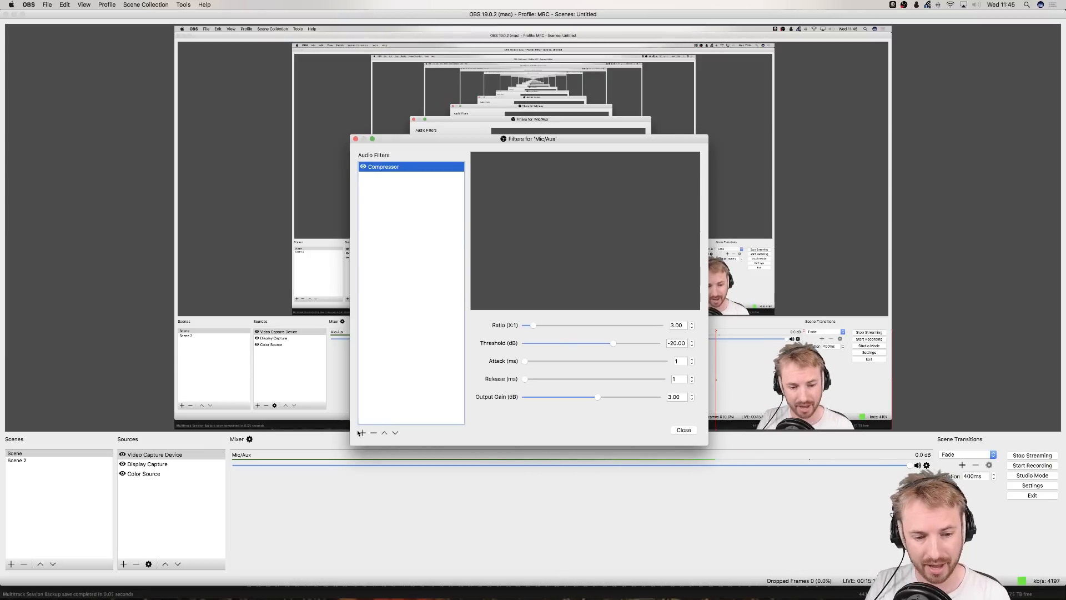
Add a Noise Gate filter with a close threshold of -80.00 dB and an open threshold of -23.00 dB.
click(363, 433)
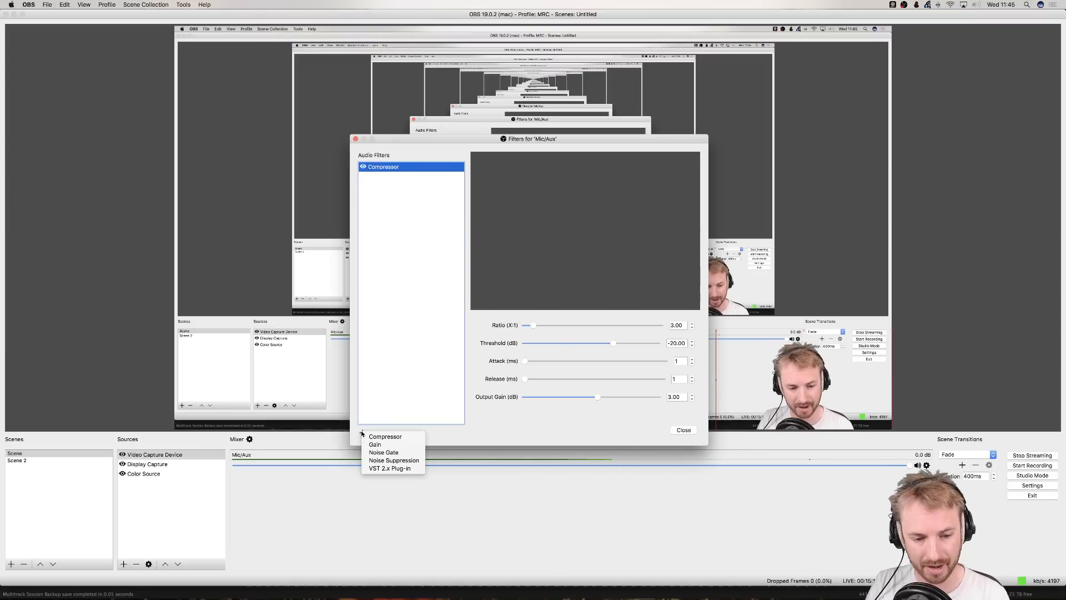
click(383, 452)
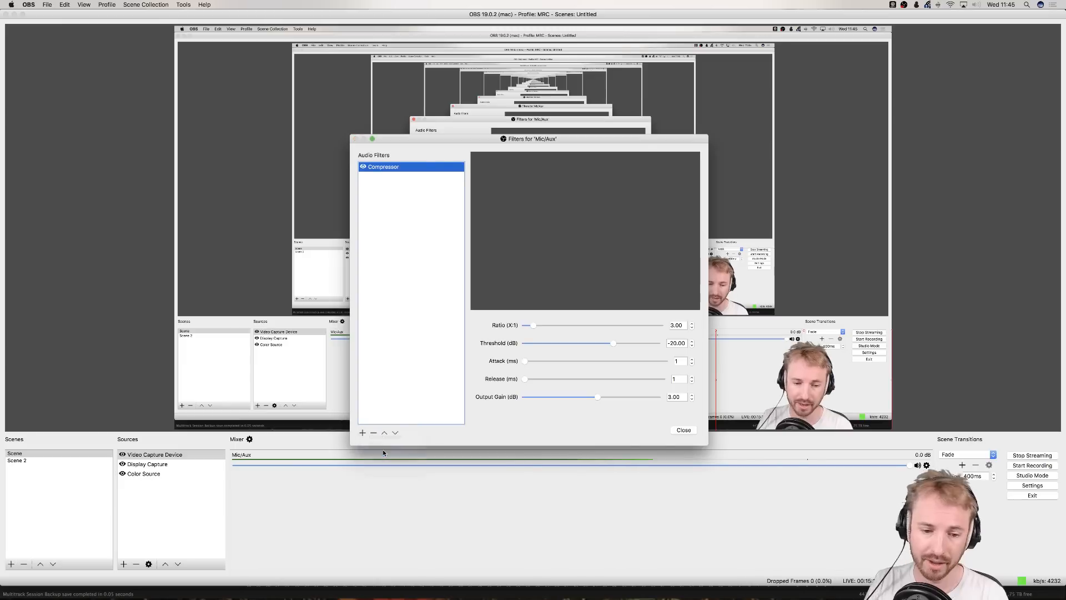
click(543, 180)
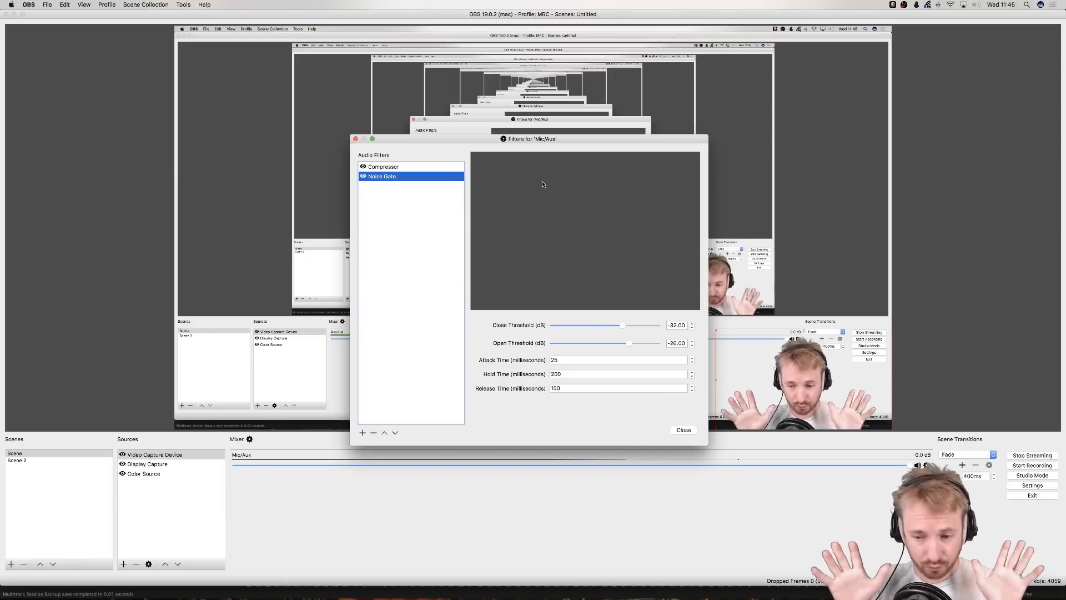
click(641, 343)
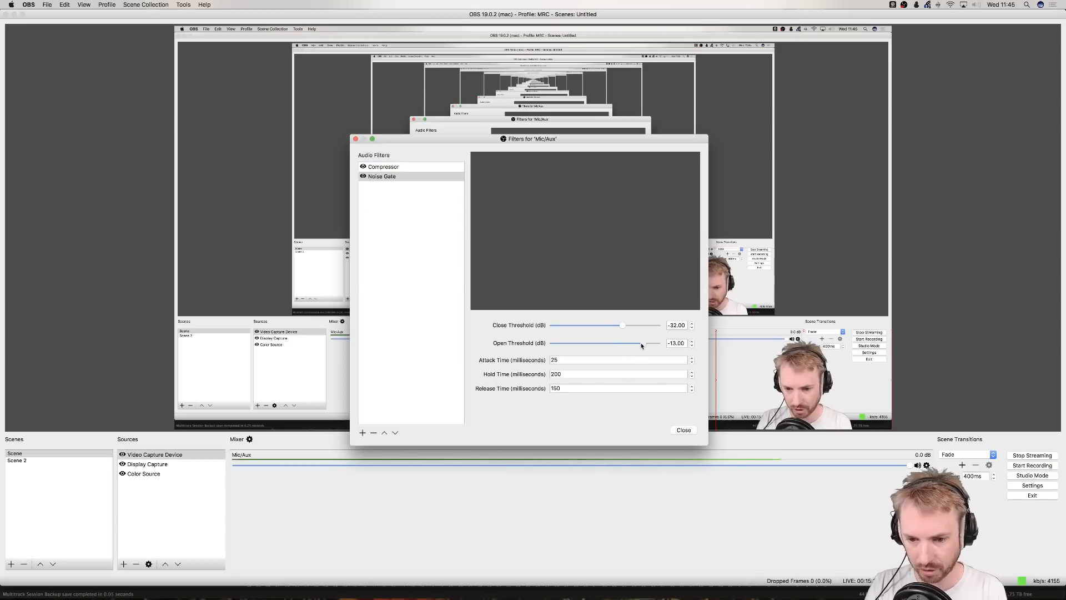
drag(640, 344, 570, 326)
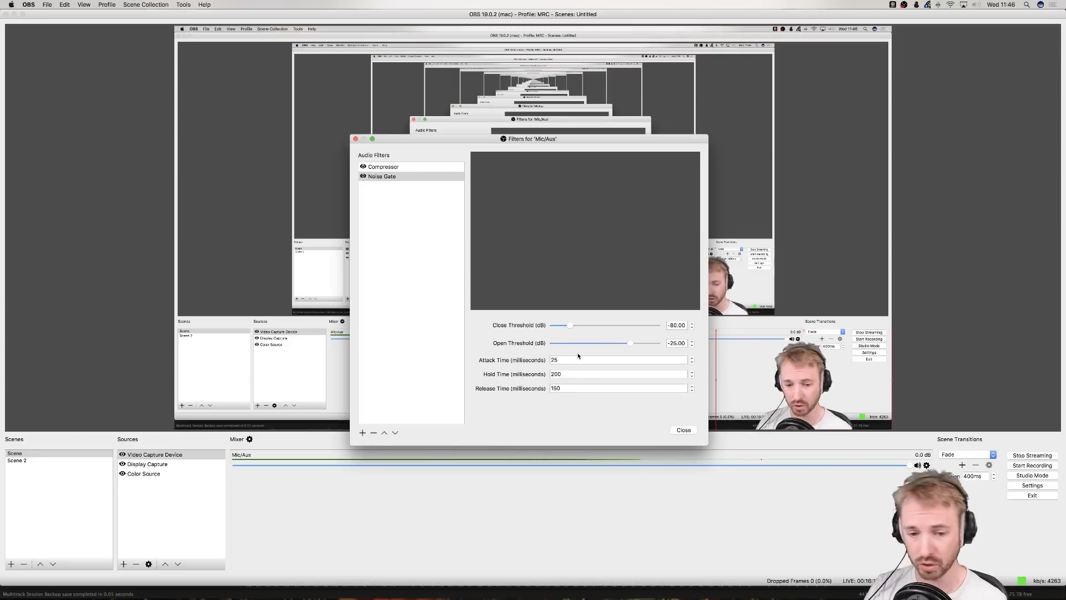
drag(629, 343, 631, 345)
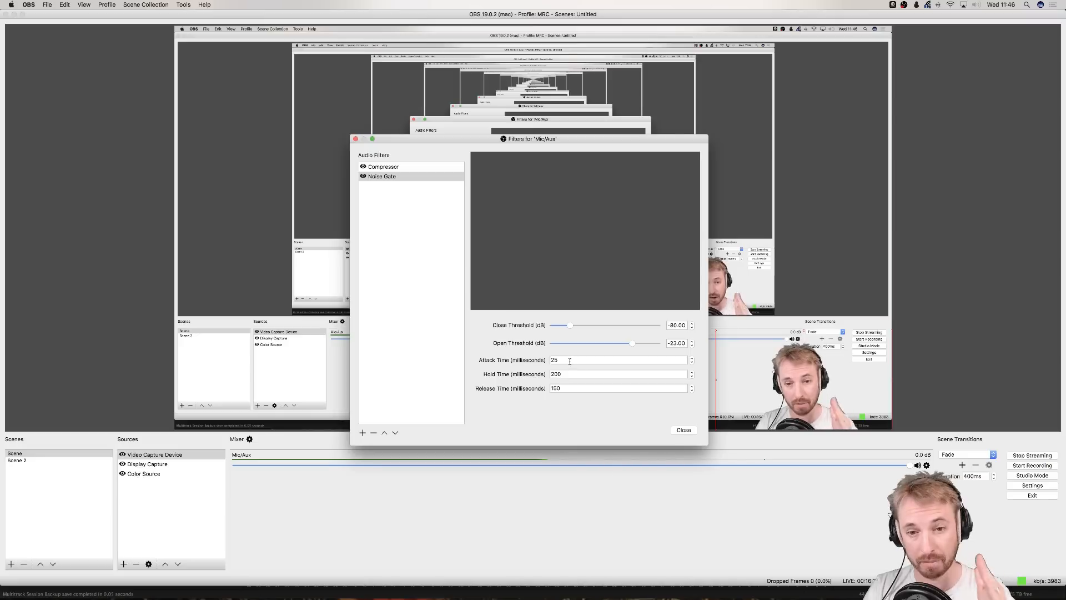
Set the Noise Gate's attack time to 1 ms, review its hold and release times, and disable the filter.
double_click(570, 360)
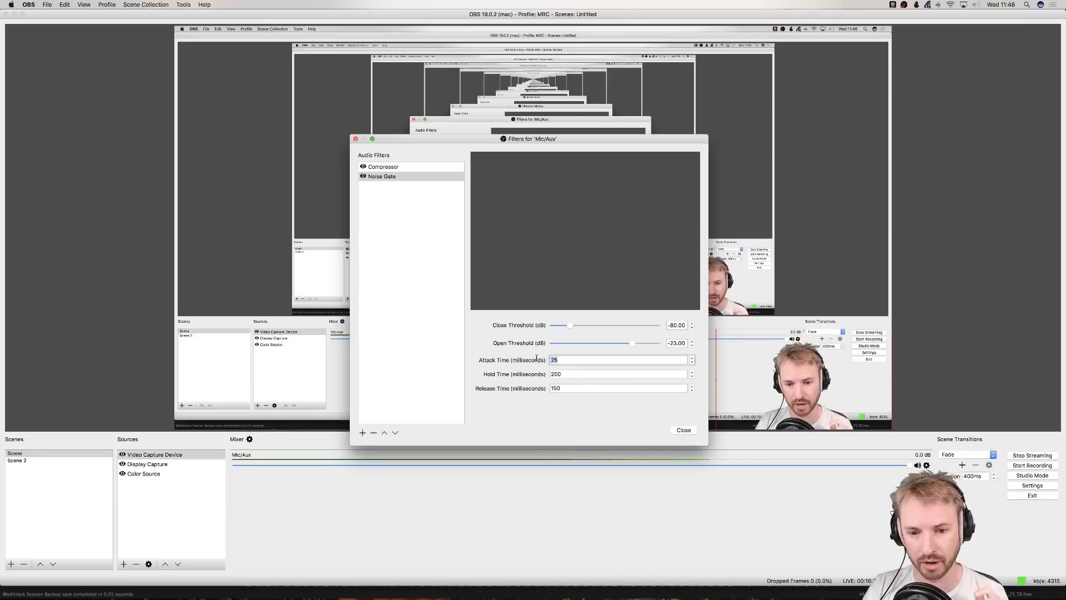
text(1)
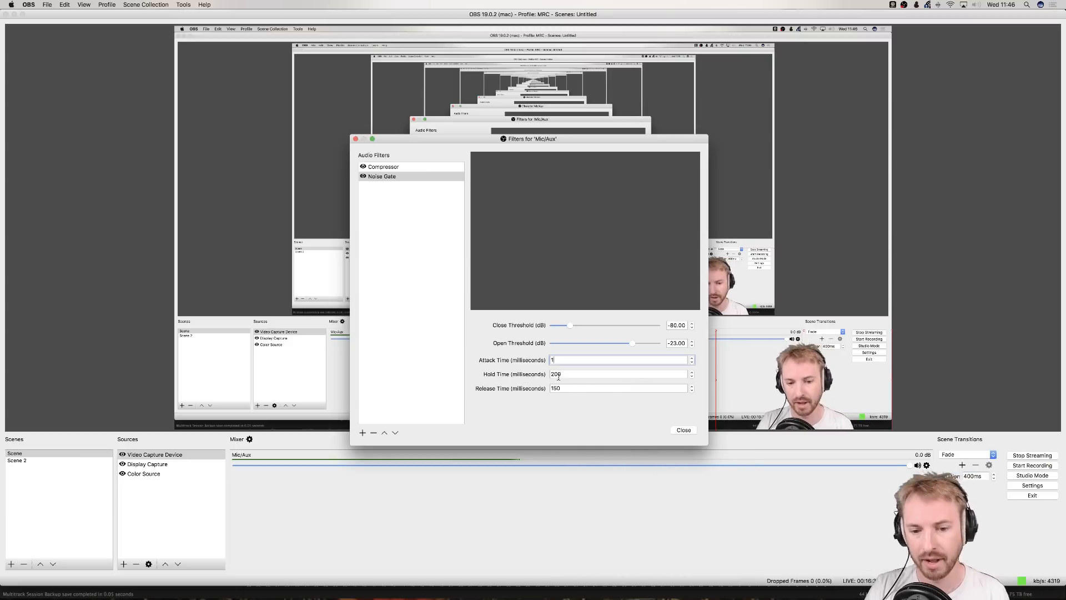
click(563, 375)
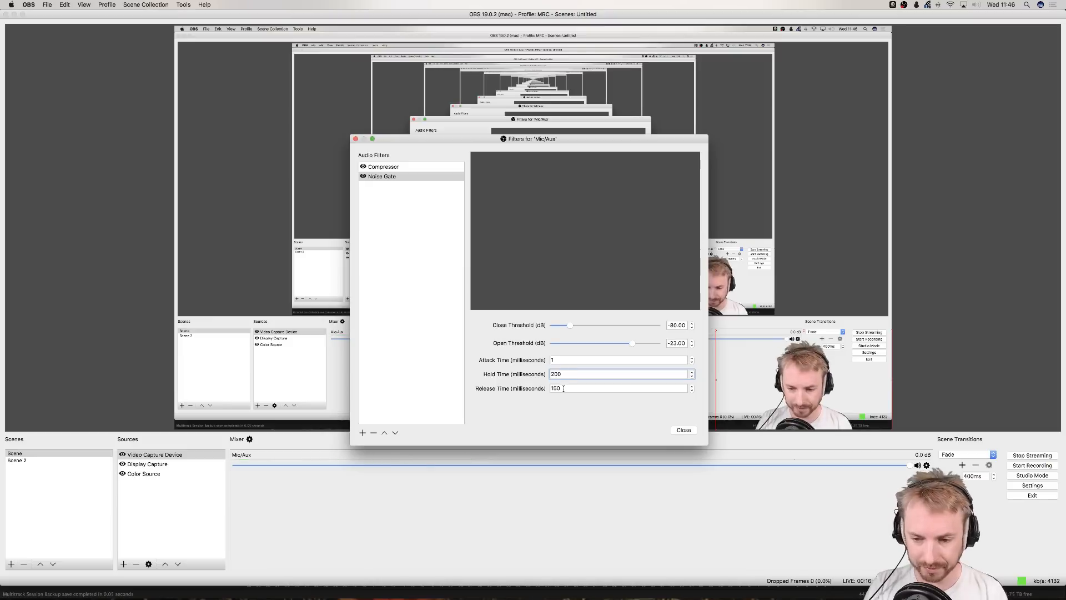
key(Tab)
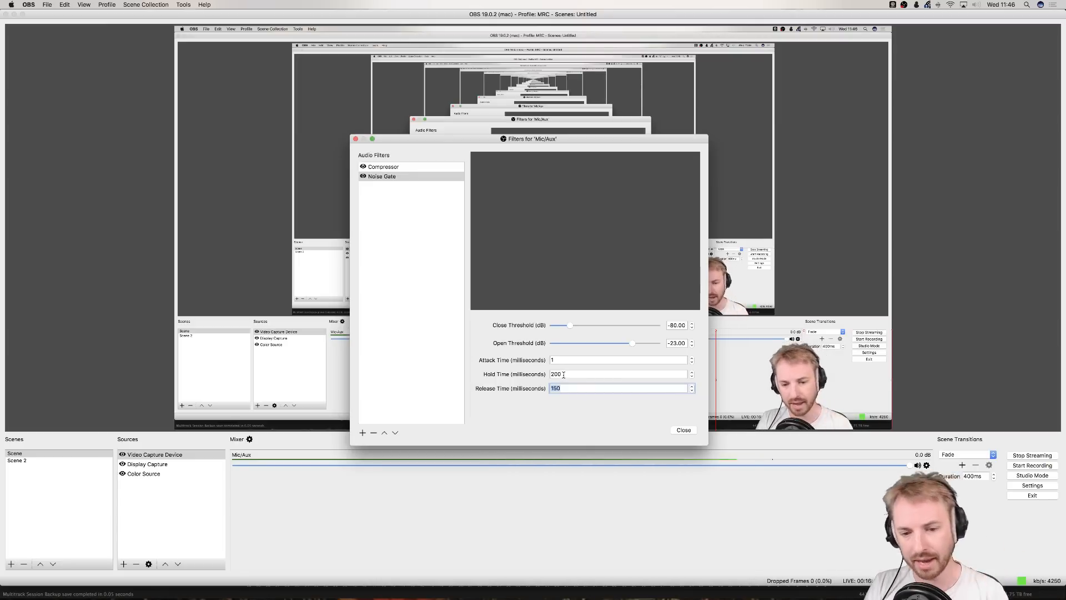
drag(564, 376, 537, 373)
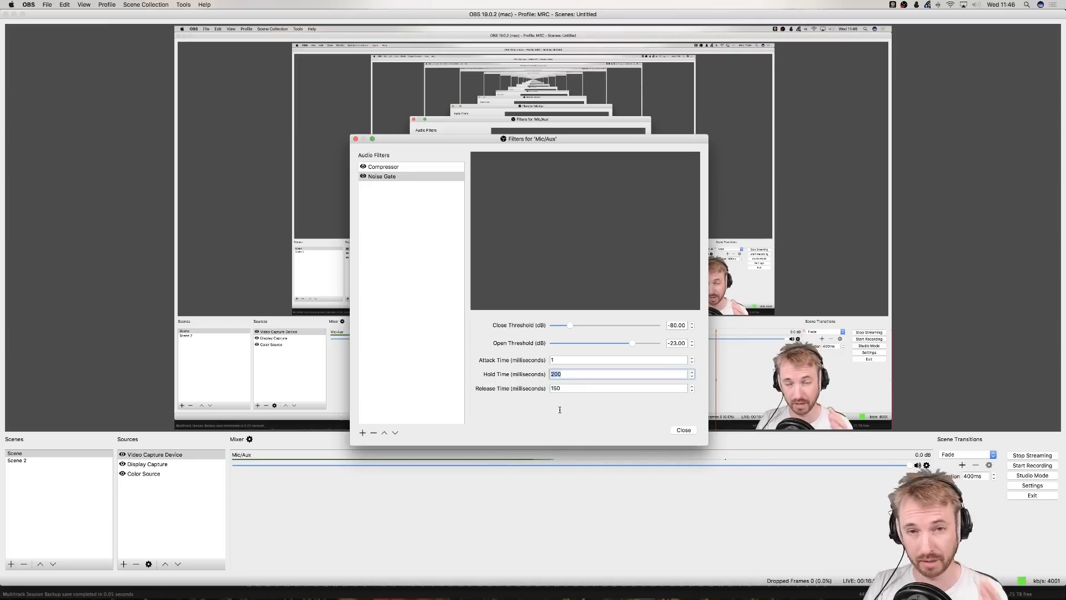
click(369, 179)
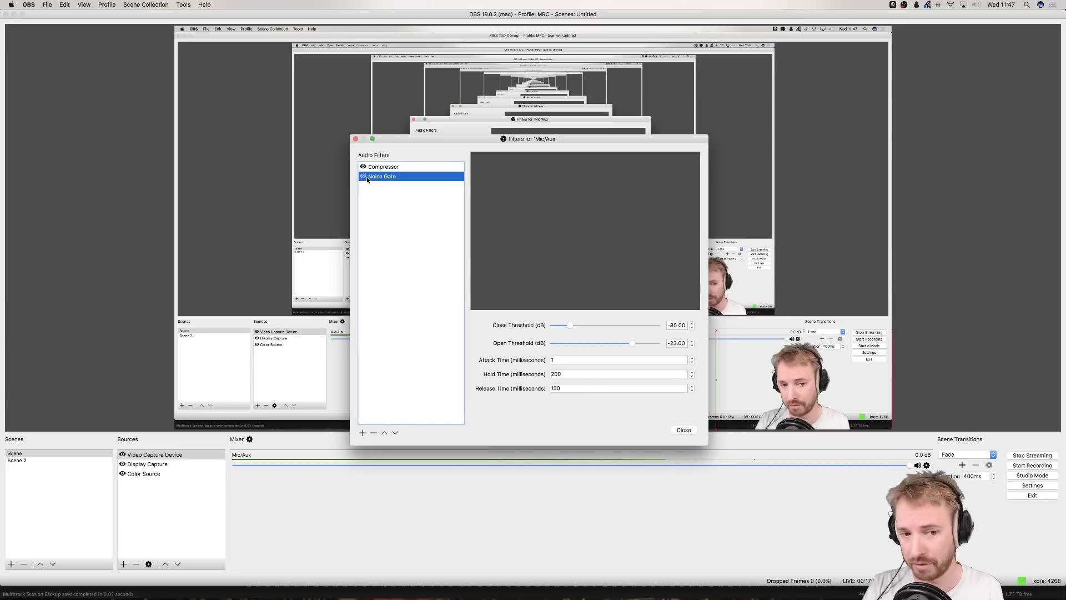
Add a Noise Suppression filter to the Mic/Aux source and set its suppression level to -60 dB.
click(363, 432)
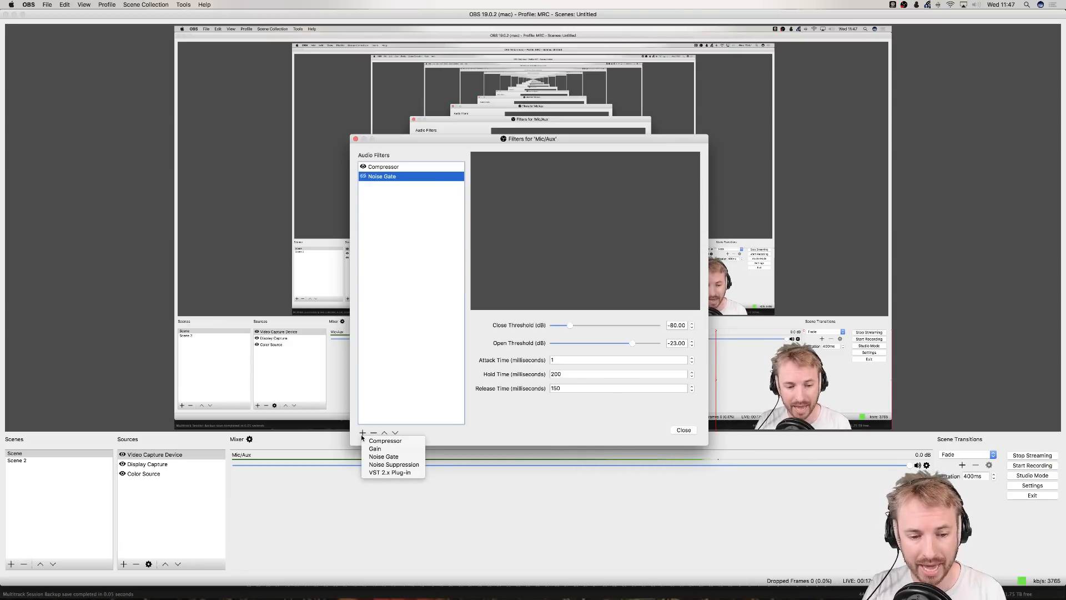
click(382, 468)
click(537, 180)
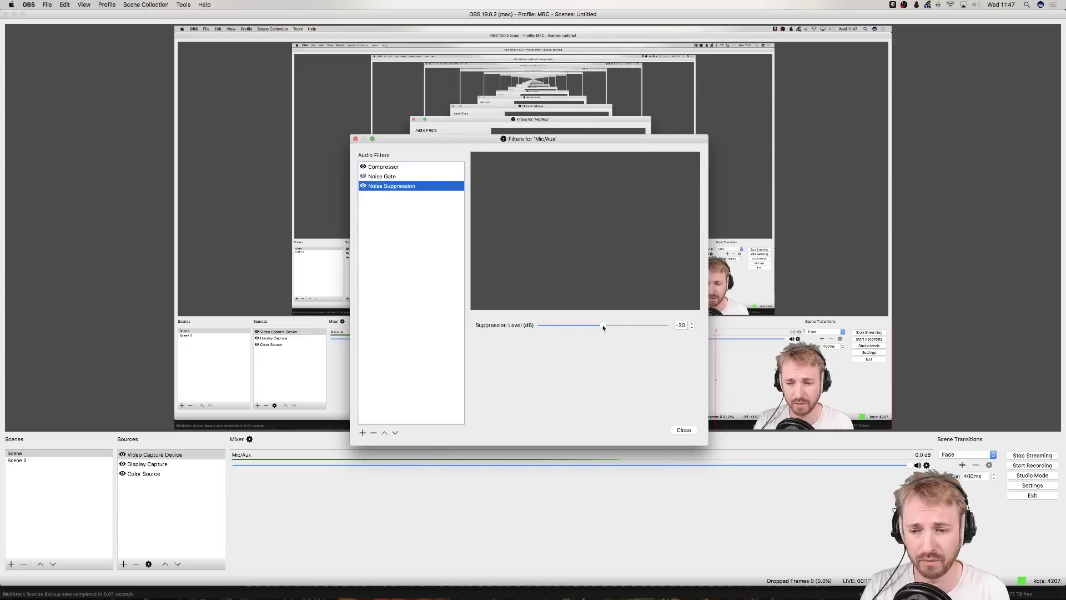
drag(603, 327, 538, 325)
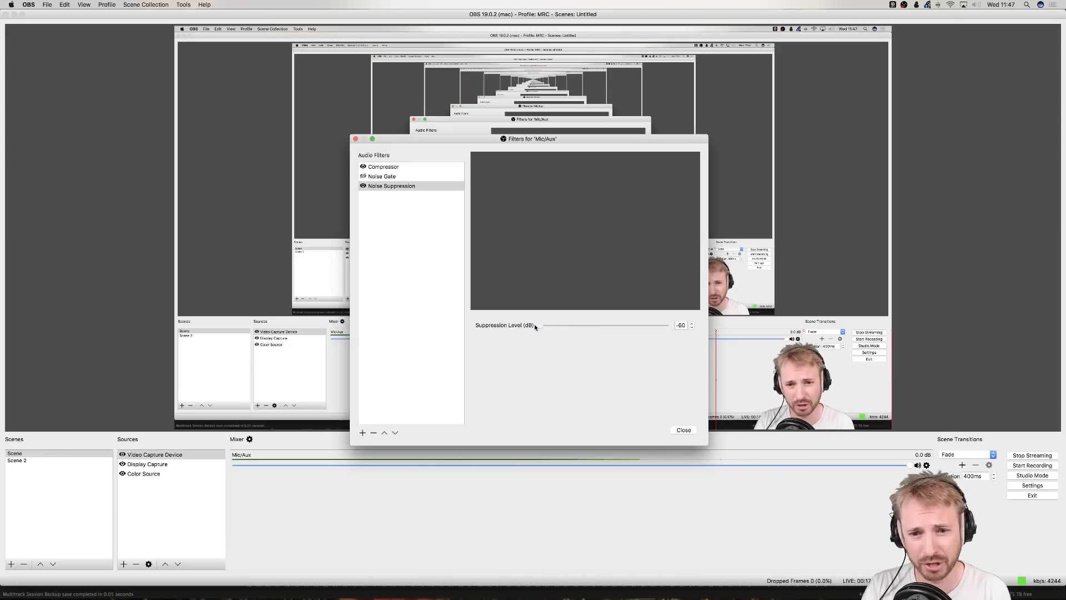
click(601, 328)
drag(637, 329, 506, 324)
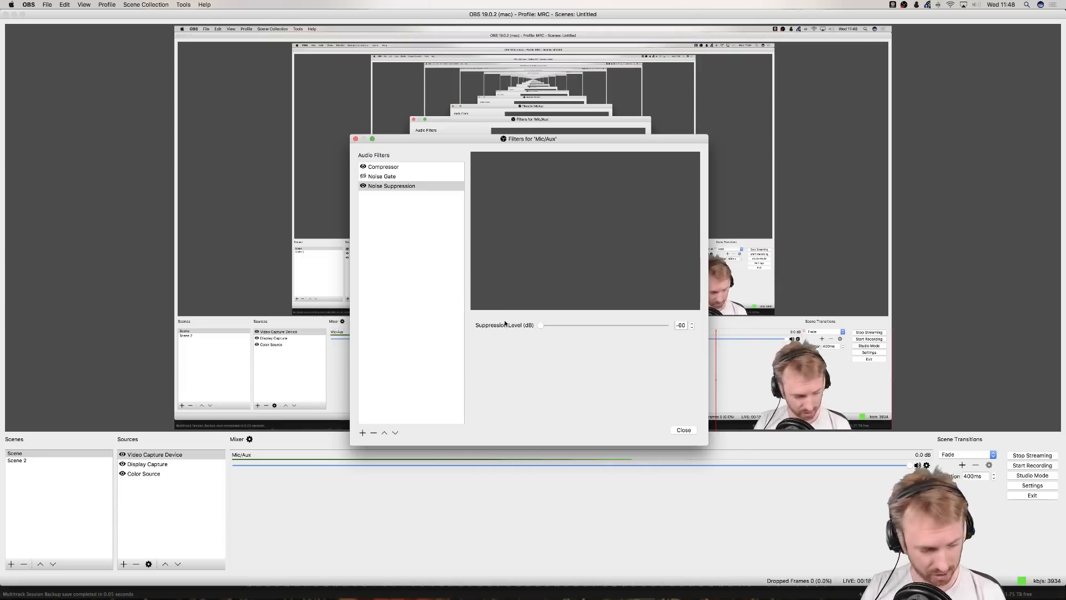
Disable the Noise Suppression filter, revisit the Compressor settings, and close the Mic/Aux filters window.
click(363, 185)
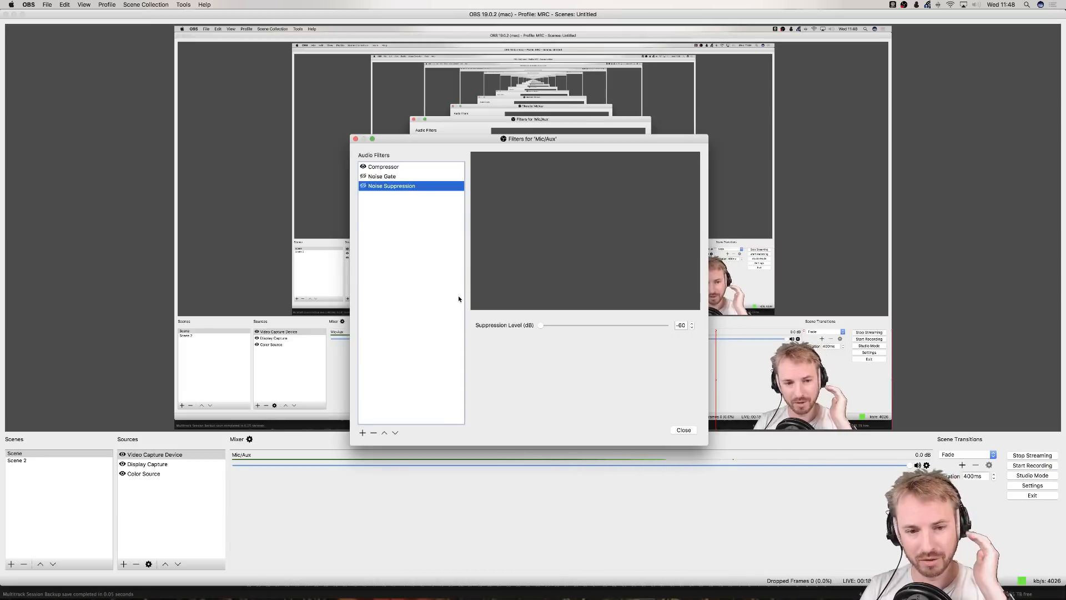
click(402, 167)
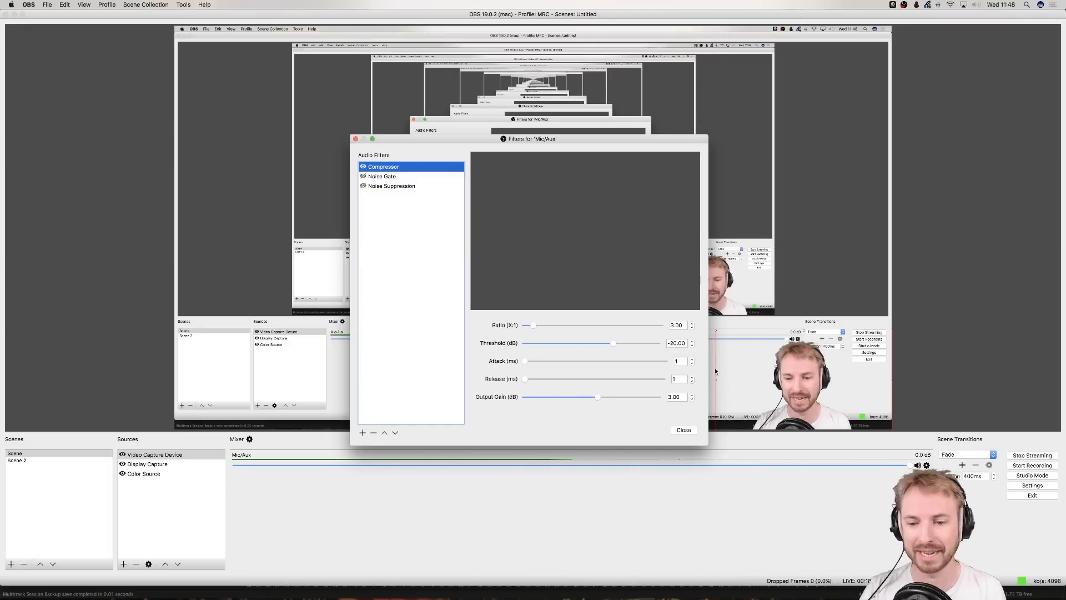
click(684, 430)
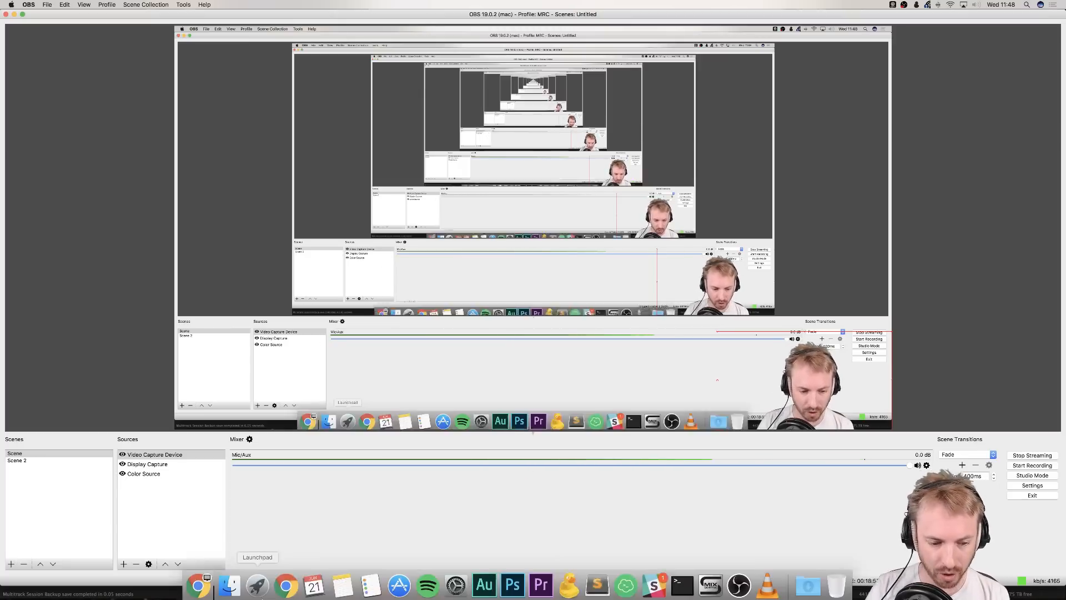
Switch to Chrome and view the product pages of the Brainworx bx_cleansweep V2 and Voxengo Marvel GEQ plugins.
click(286, 595)
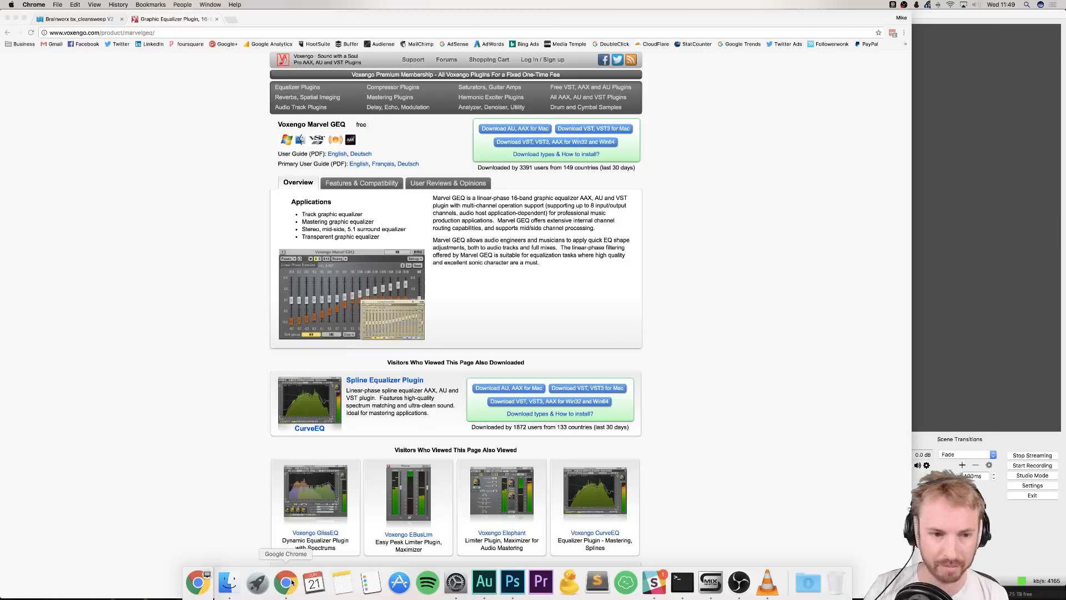
click(106, 20)
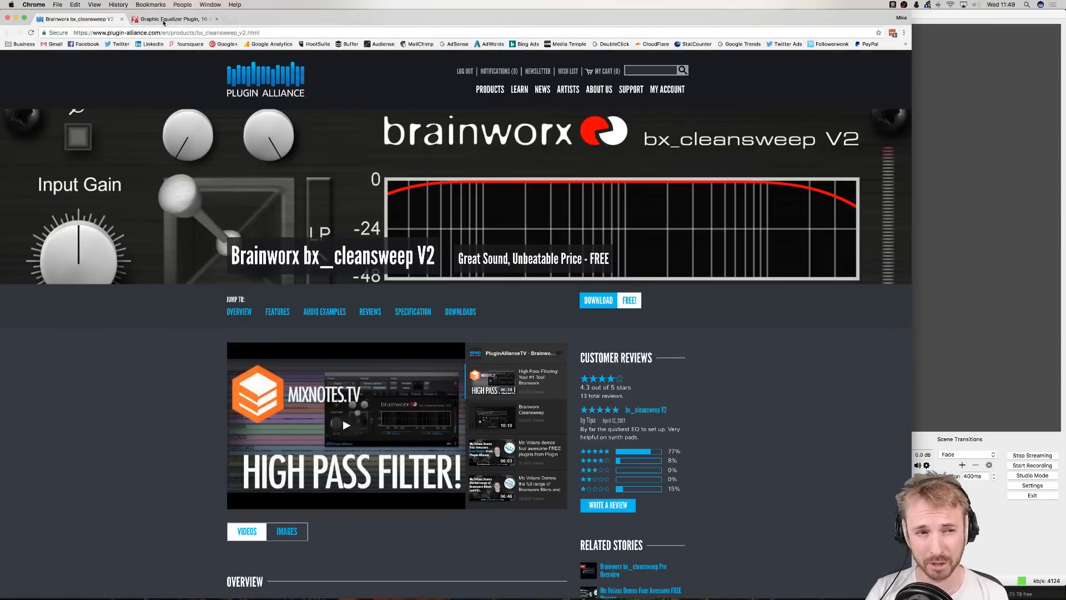
click(164, 21)
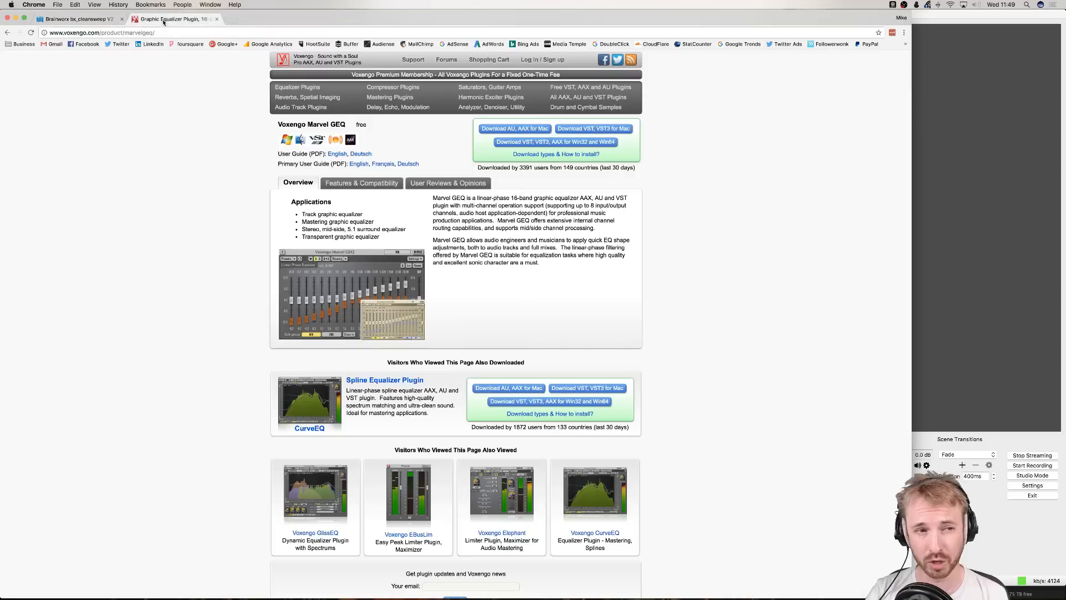
Revisit the bx_cleansweep V2 page, then download Voxengo Marvel GEQ as VST, VST3 for Mac and open the downloaded disk image.
click(92, 21)
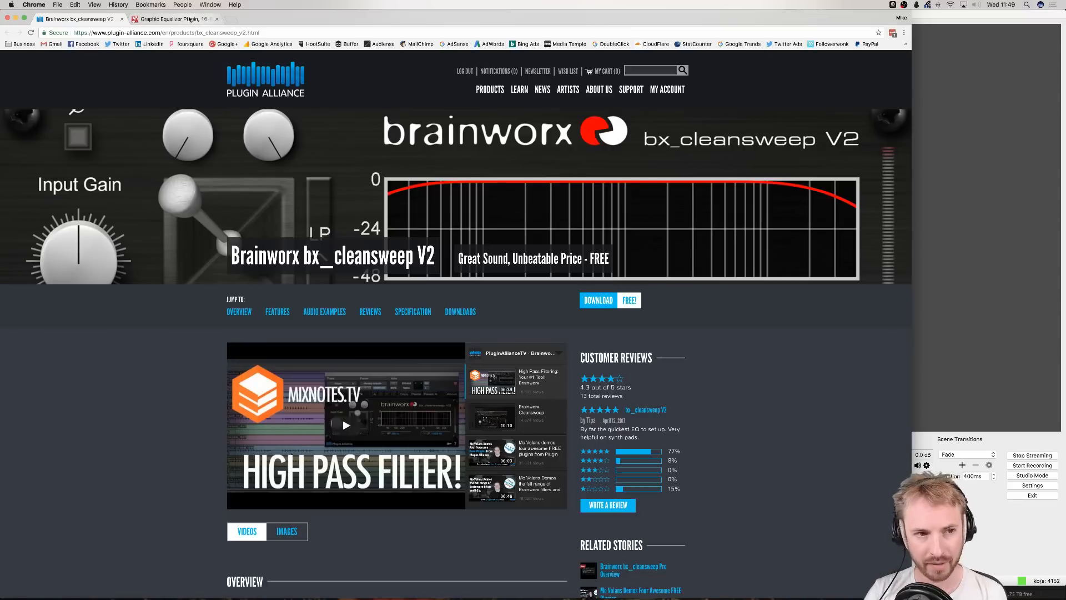
click(187, 20)
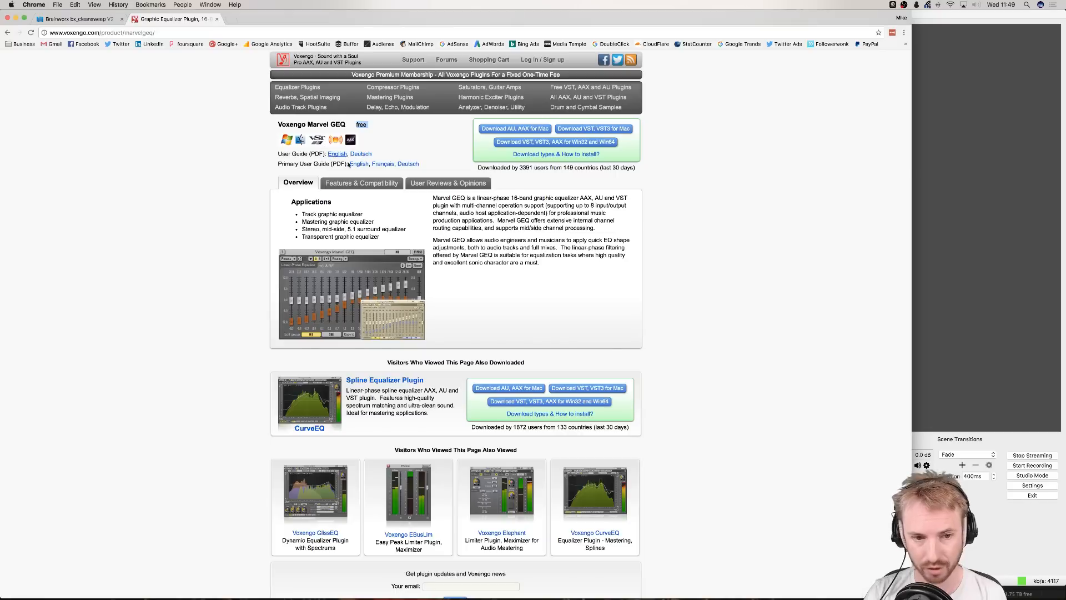
click(590, 131)
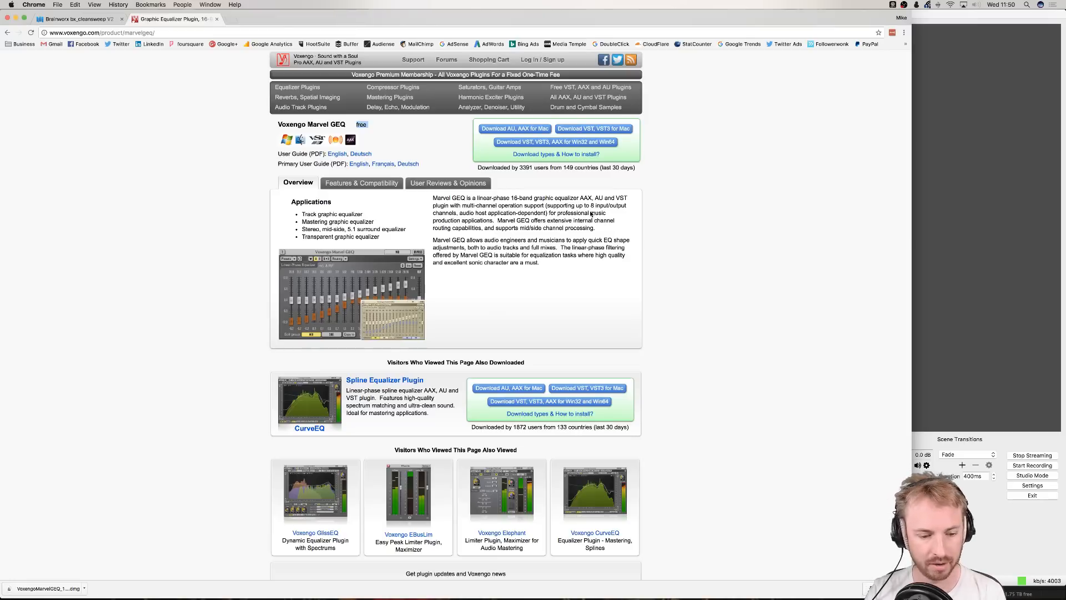
click(27, 589)
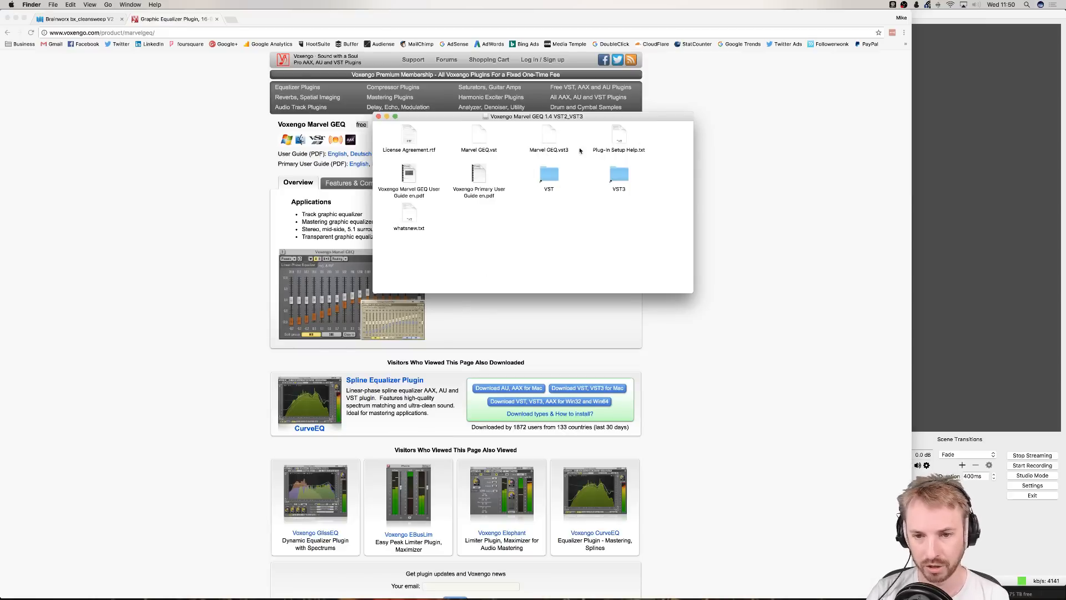
Copy Marvel GEQ.vst into the VST folder, authorize the change with the administrator password, and close the installer window.
click(479, 140)
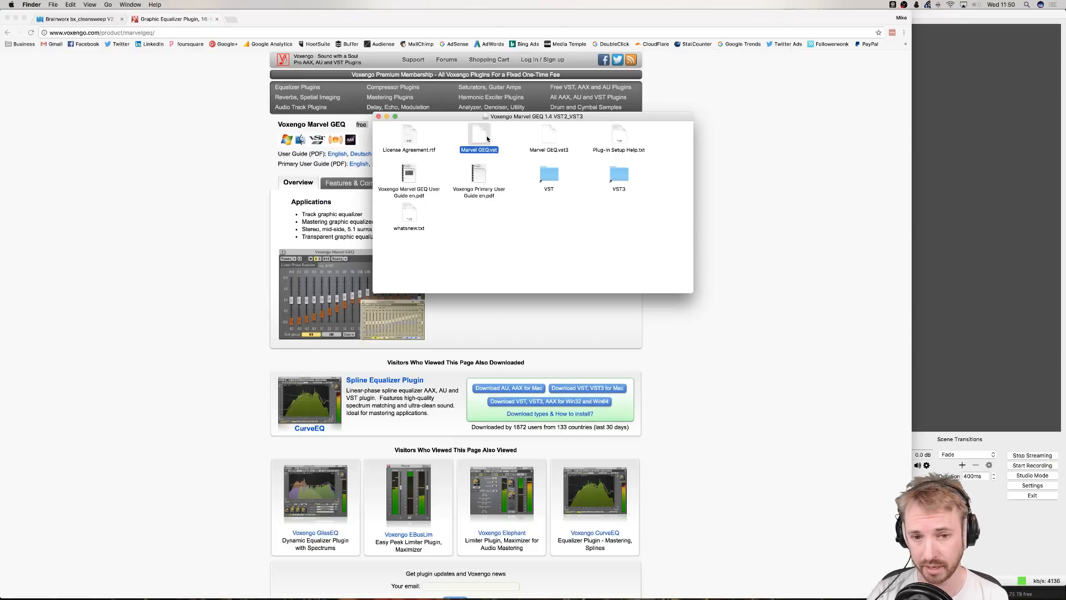
drag(481, 135, 550, 179)
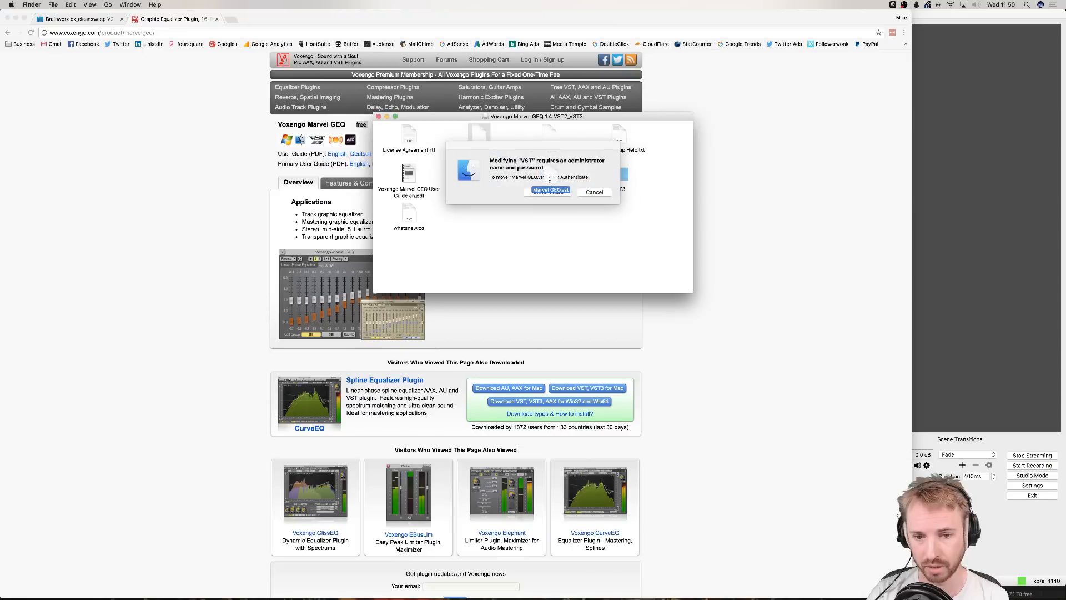
click(564, 192)
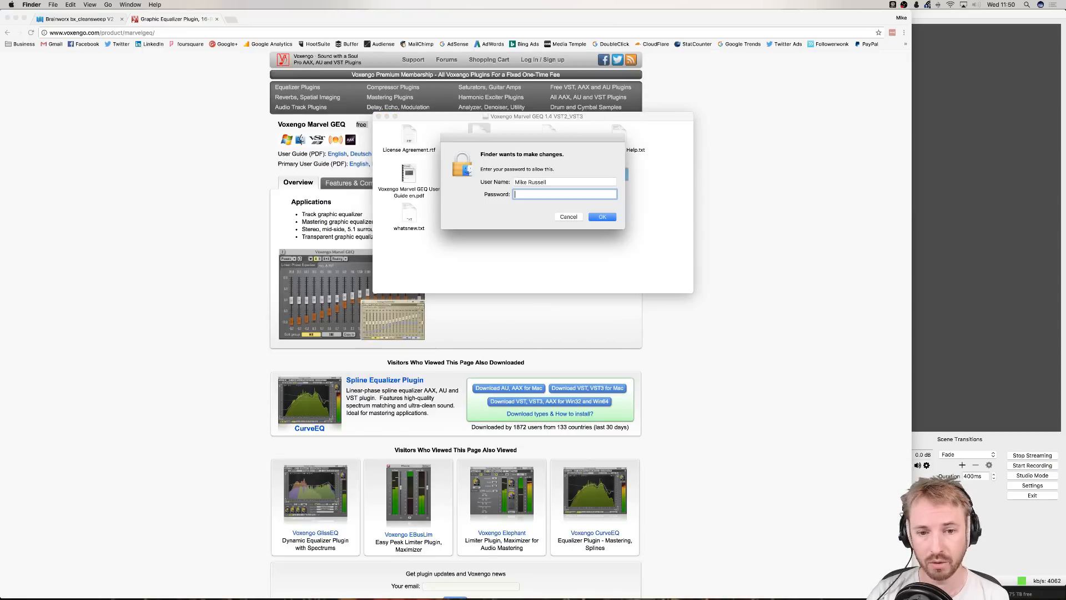
text(*******)
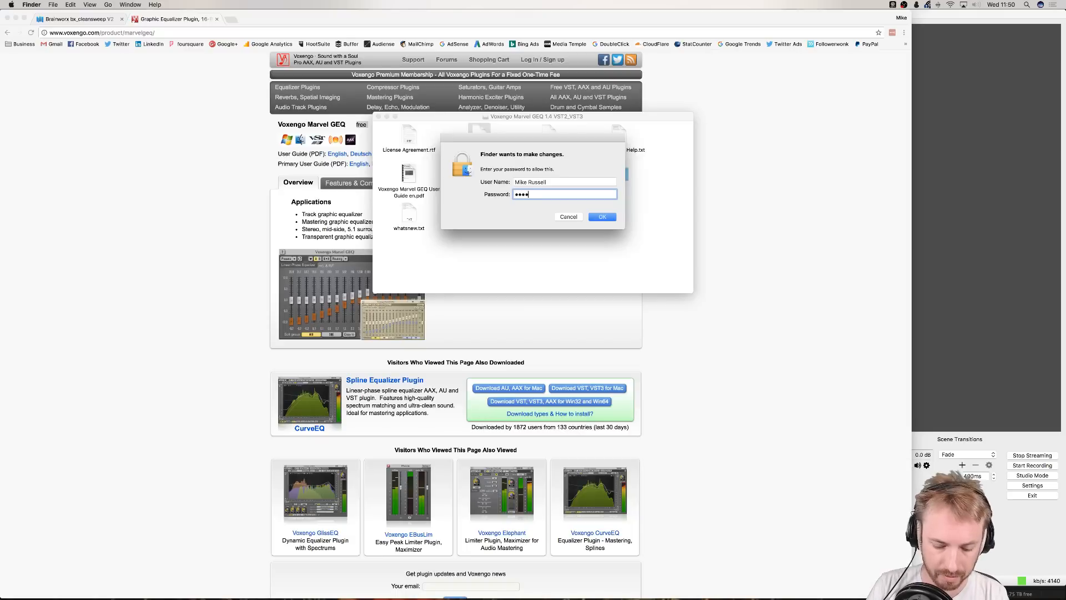
key(Return)
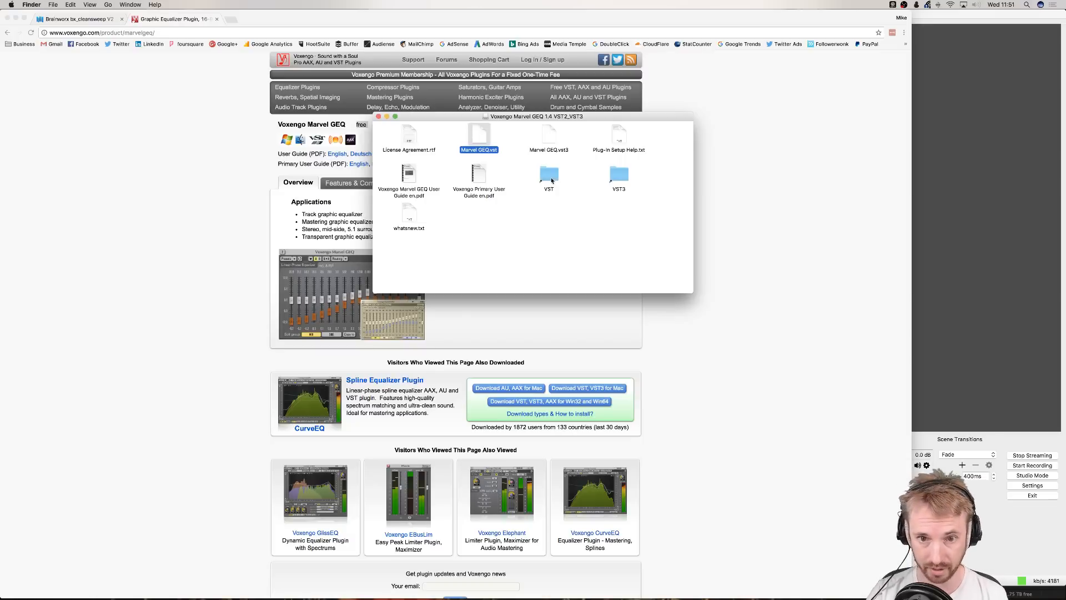
click(379, 117)
Look over the bx_cleansweep V2 and Marvel GEQ pages once more and switch back to OBS.
click(83, 19)
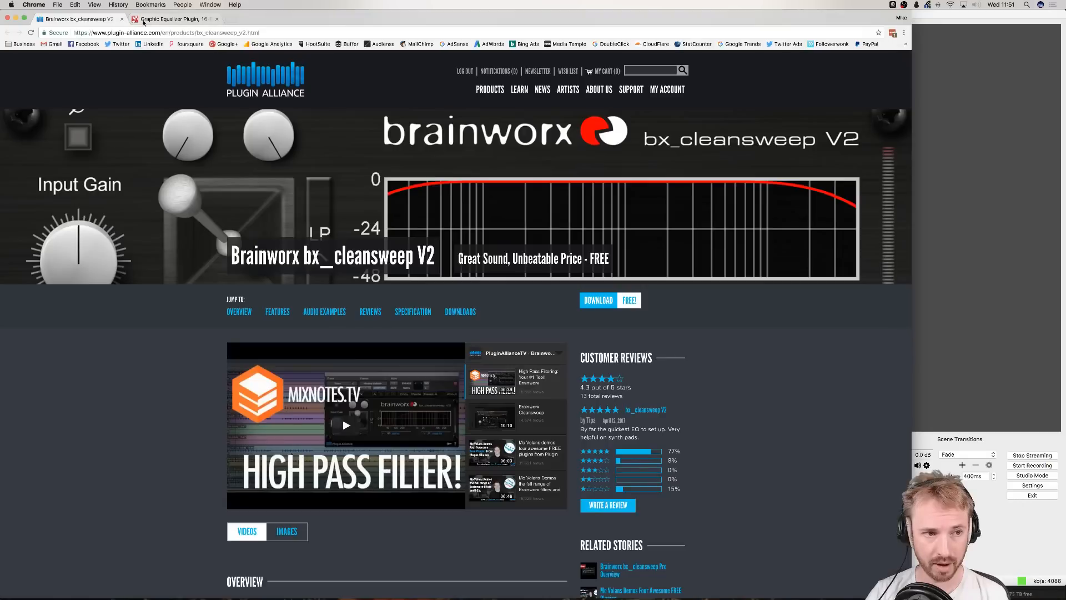
click(144, 20)
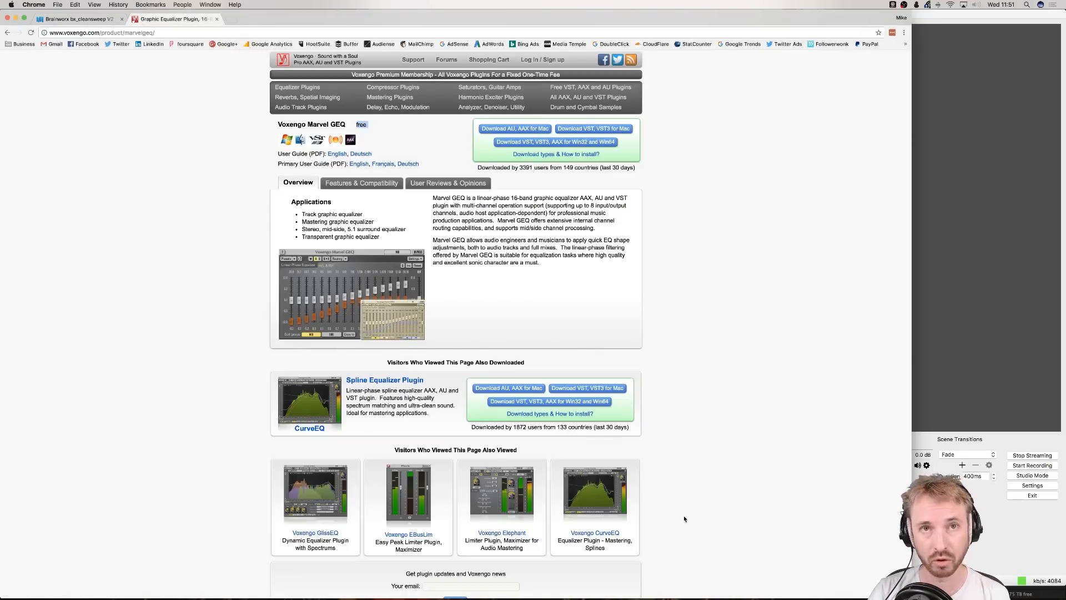
click(974, 347)
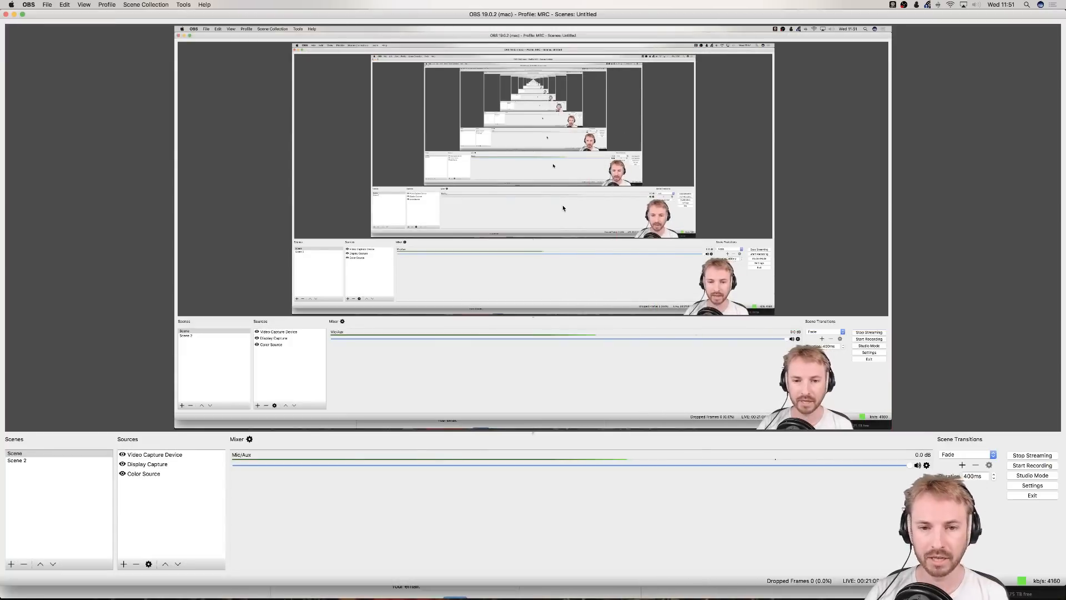
click(926, 465)
click(948, 480)
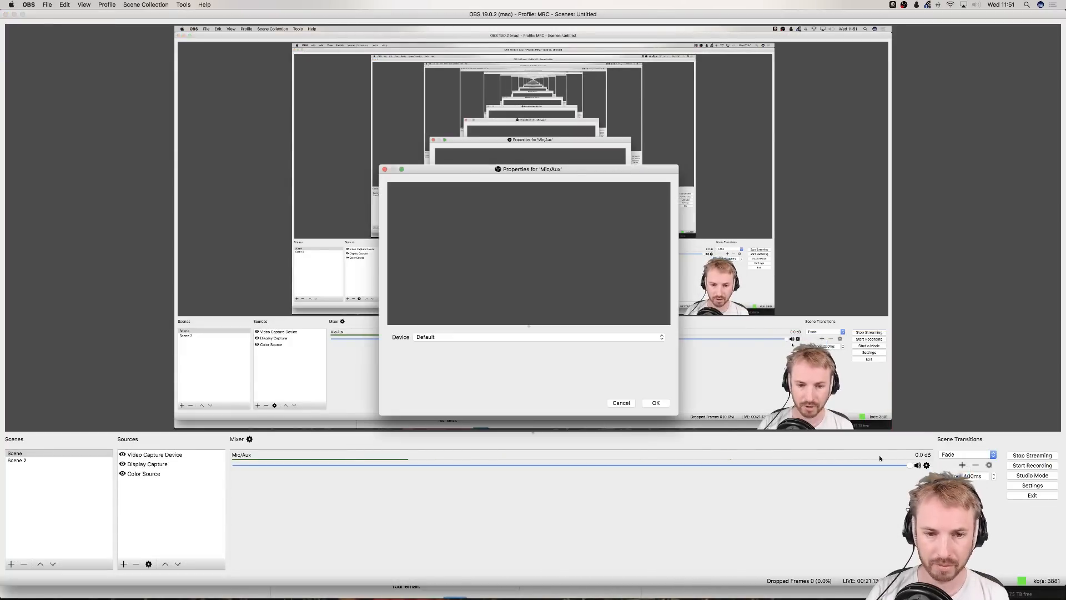
click(385, 169)
Open the Mic/Aux source's filters and remove the Noise Suppression and Noise Gate filters.
click(926, 465)
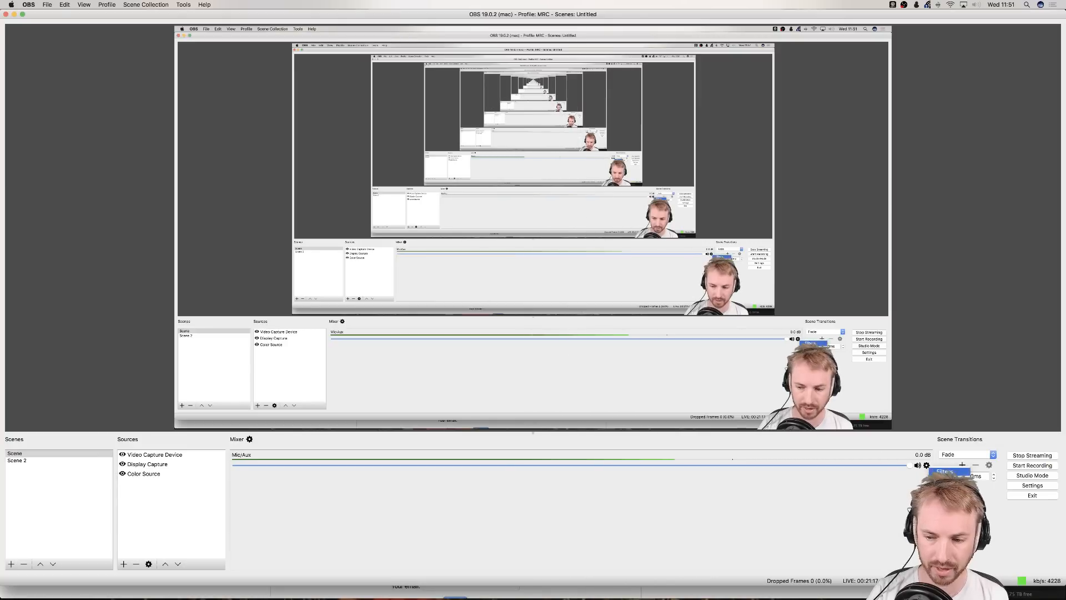
click(947, 471)
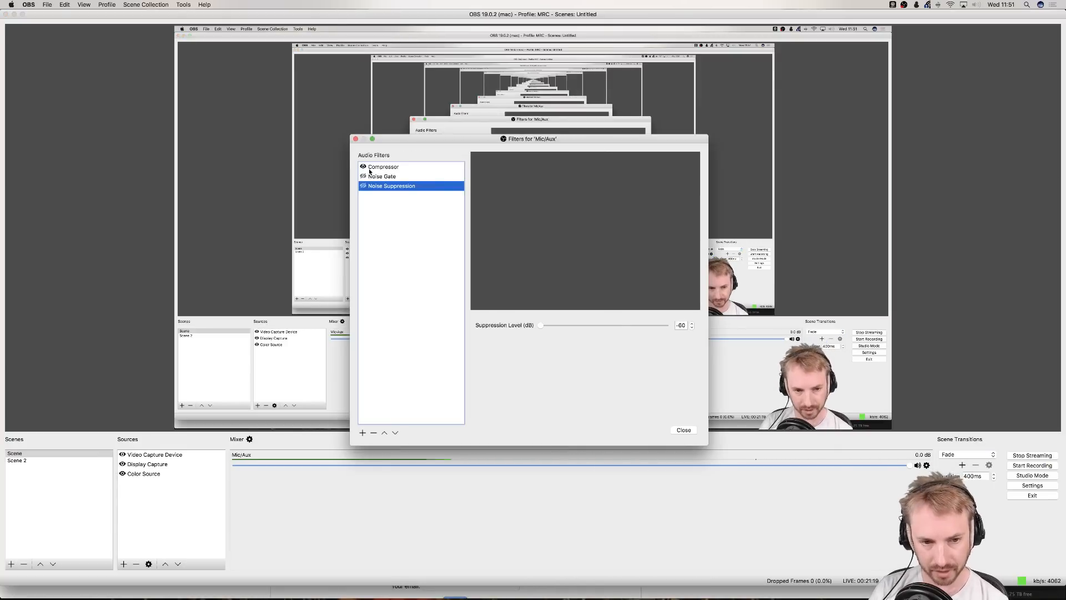
right_click(376, 186)
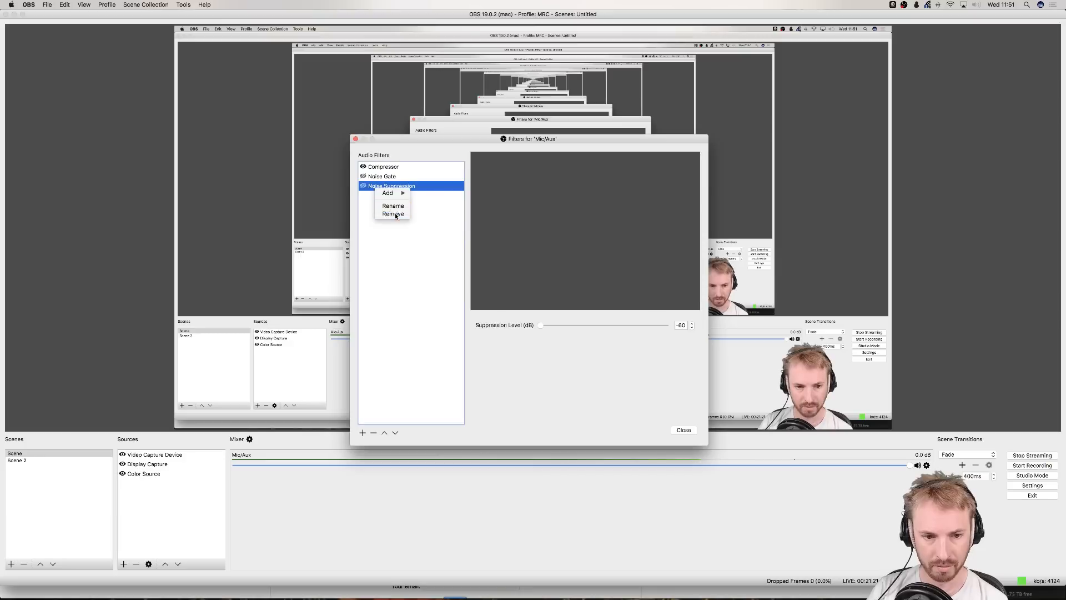
click(391, 213)
click(583, 301)
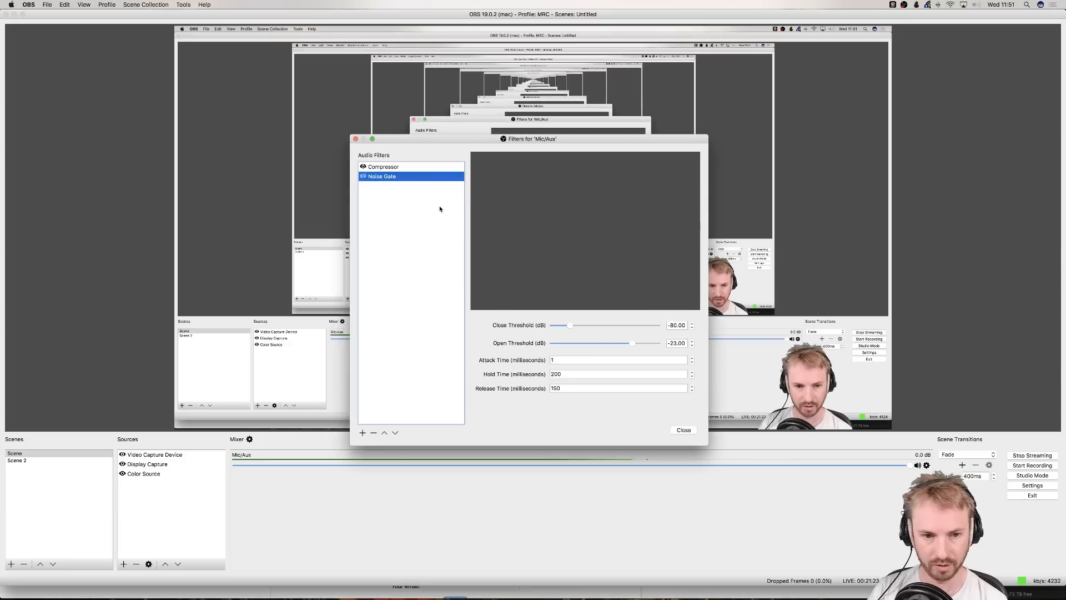
right_click(386, 178)
click(393, 201)
click(590, 302)
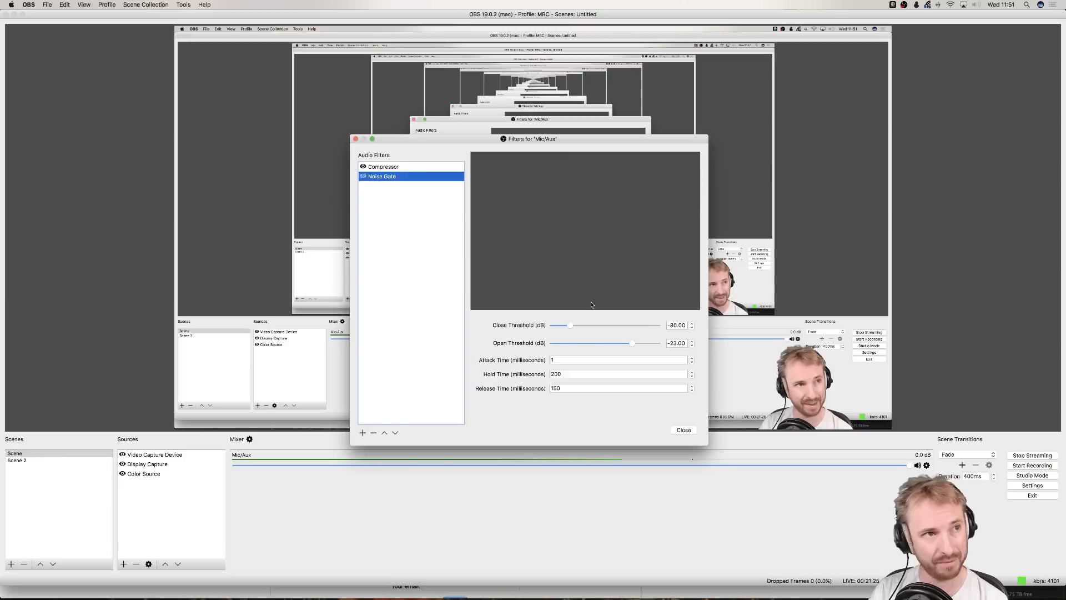
Add a VST 2.x Plug-in filter named Voxengo to Mic/Aux and choose Marvel GEQ as its plug-in.
click(363, 433)
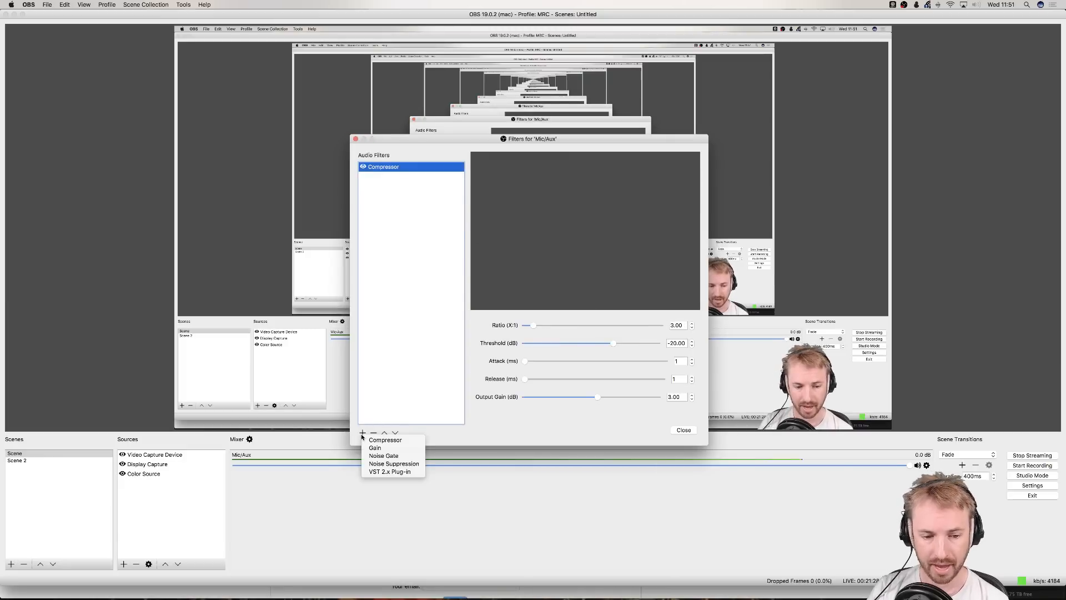
click(391, 472)
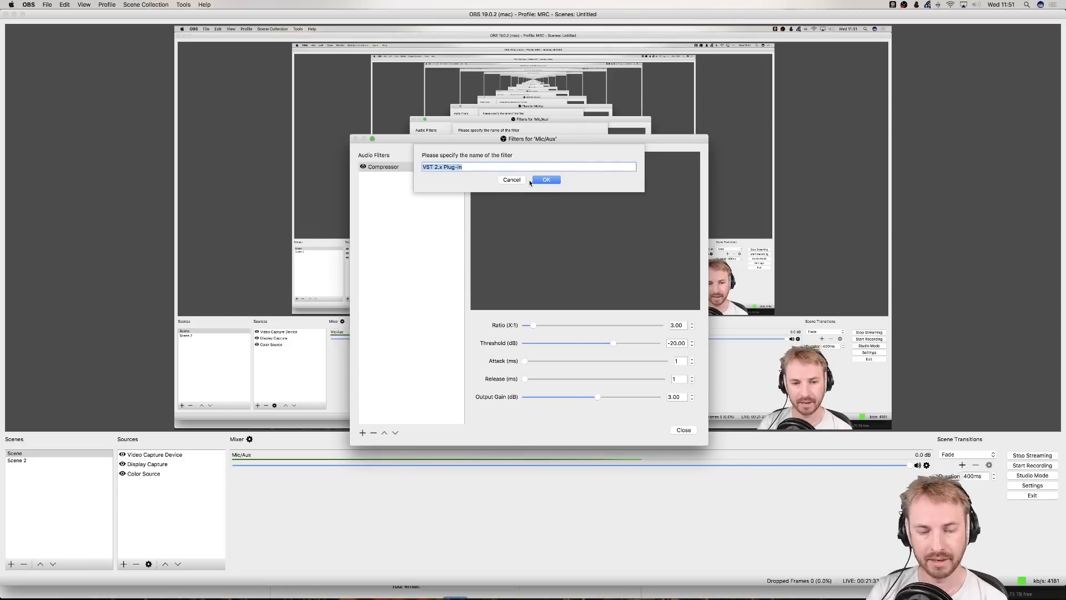
text(Voxengo)
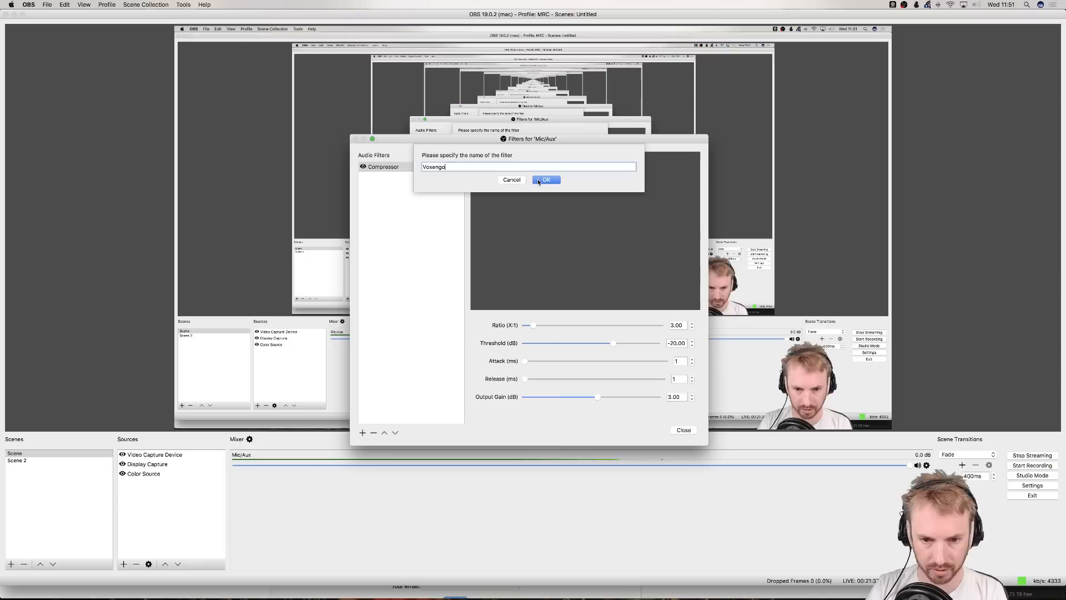
click(545, 179)
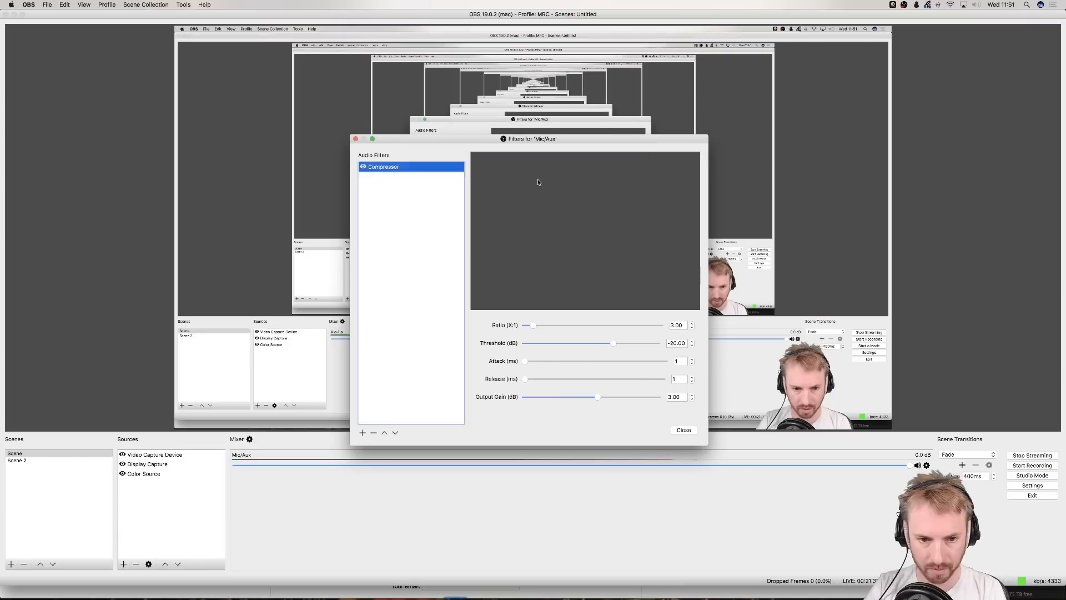
click(572, 324)
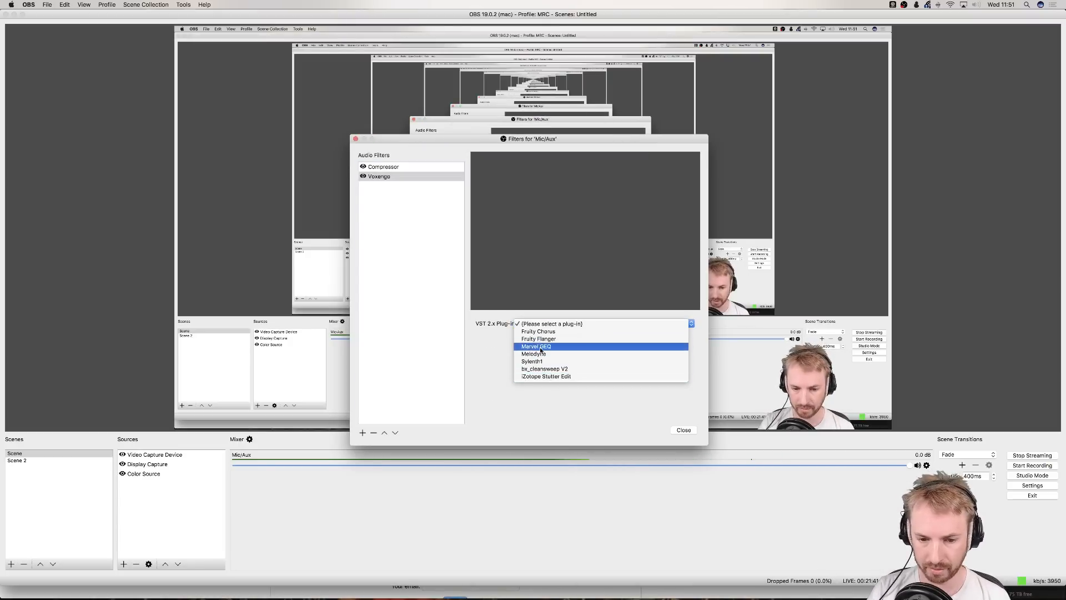
click(558, 347)
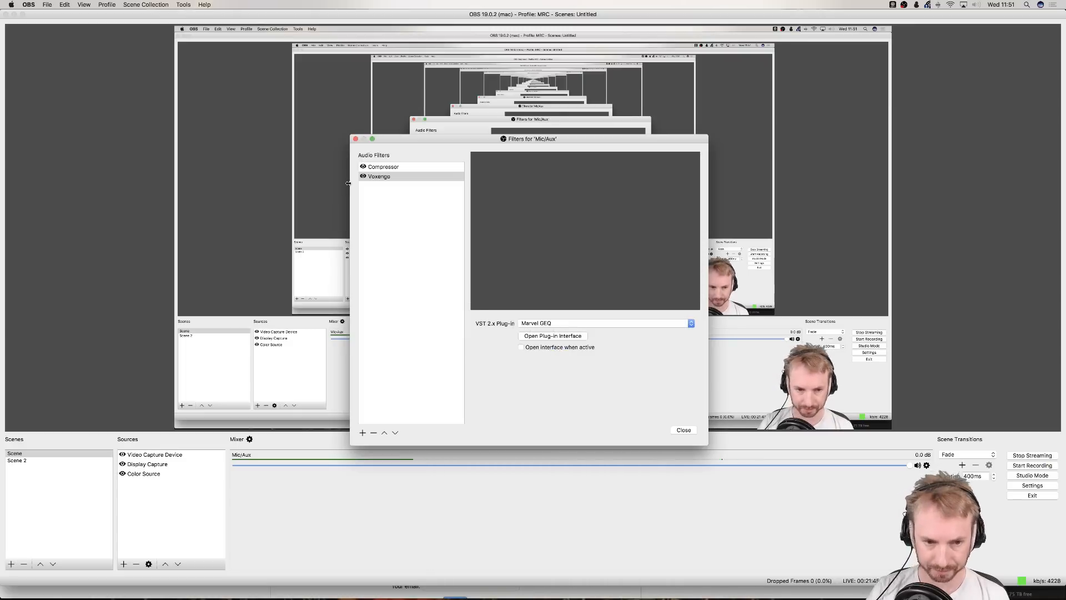
Open the Marvel GEQ plug-in interface and its Preset Manager, moving the Preset Manager clear of the equalizer.
click(563, 337)
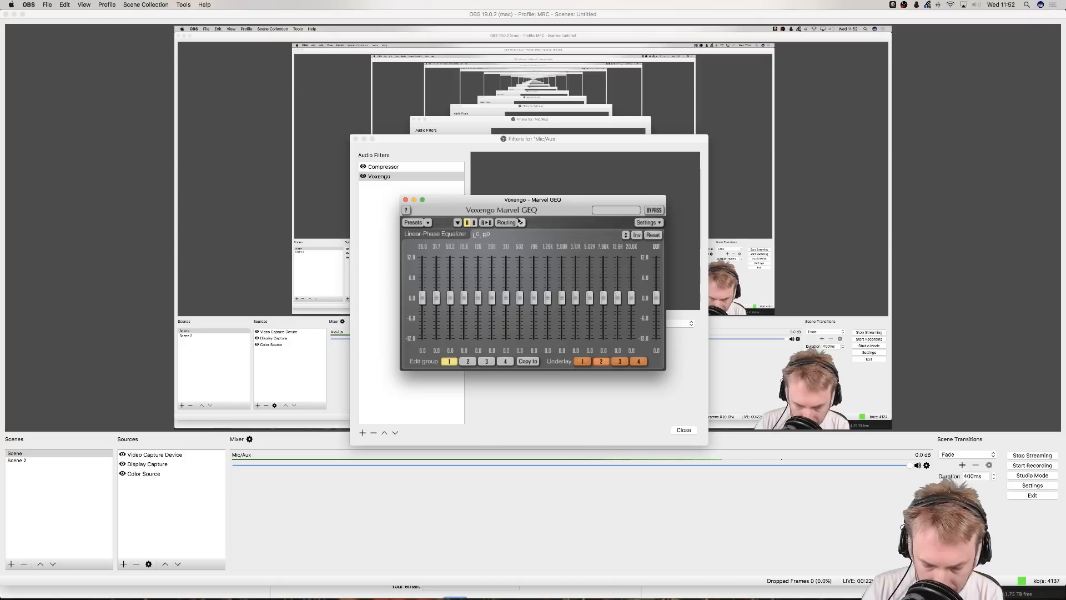
click(415, 223)
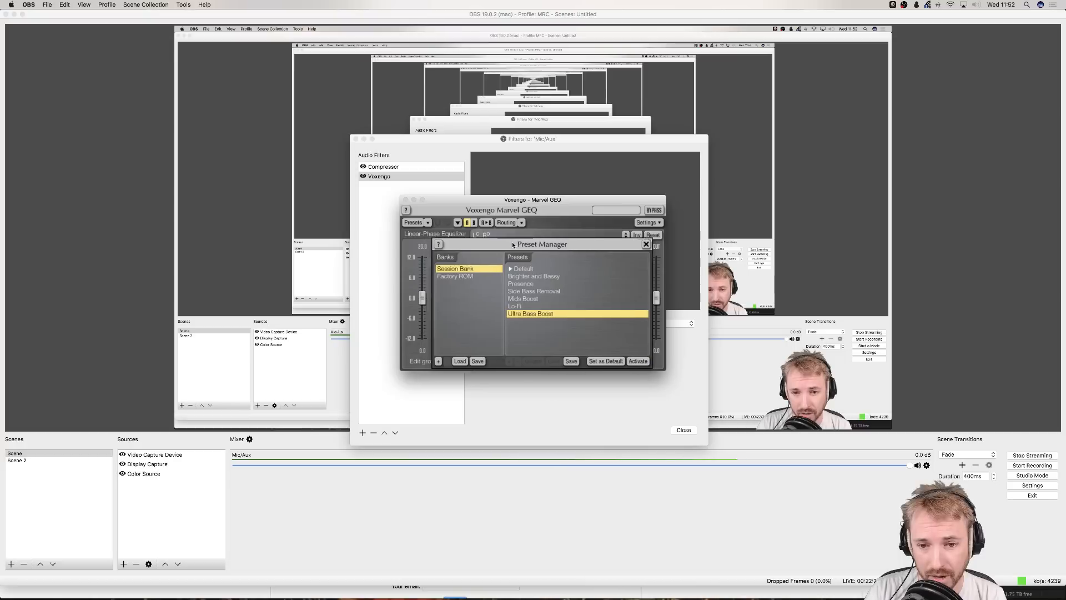
drag(514, 244, 905, 341)
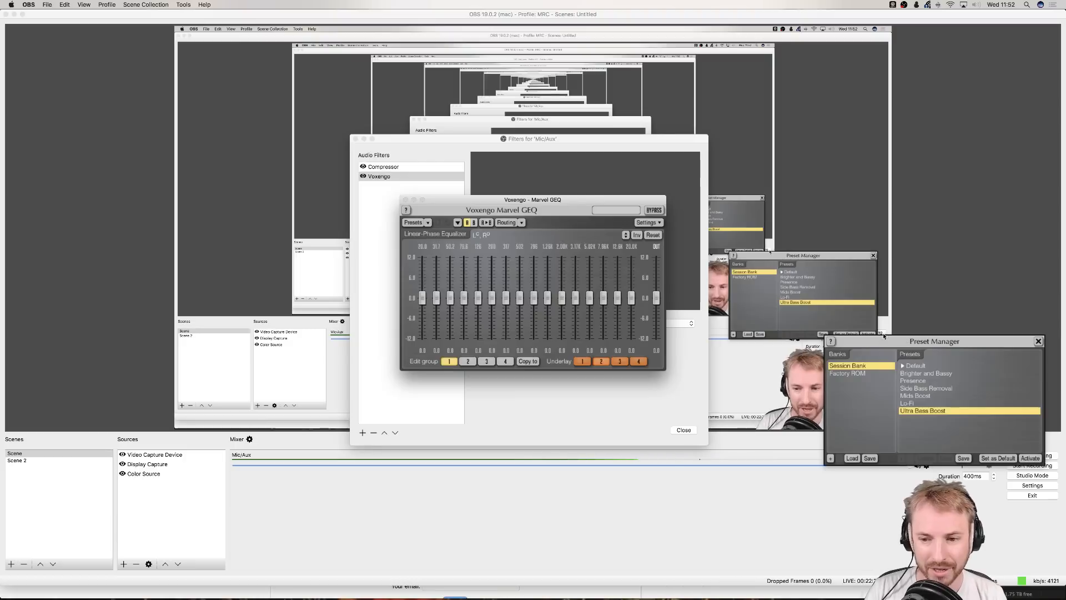
Go through the Session Bank presets starting from Default and load the Ultra Bass Boost preset in Marvel GEQ.
click(913, 366)
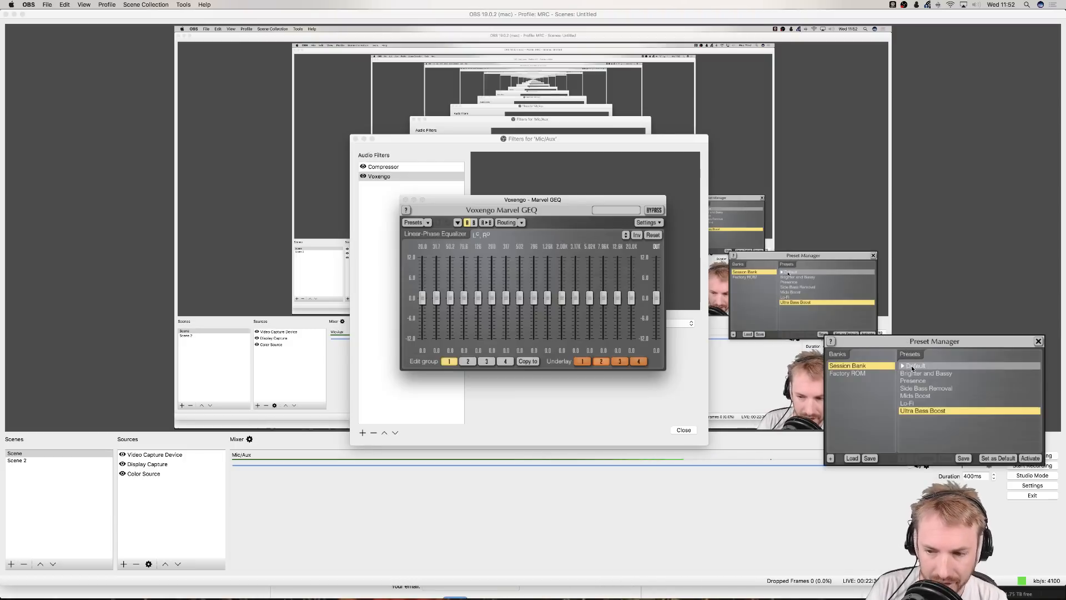
double_click(911, 365)
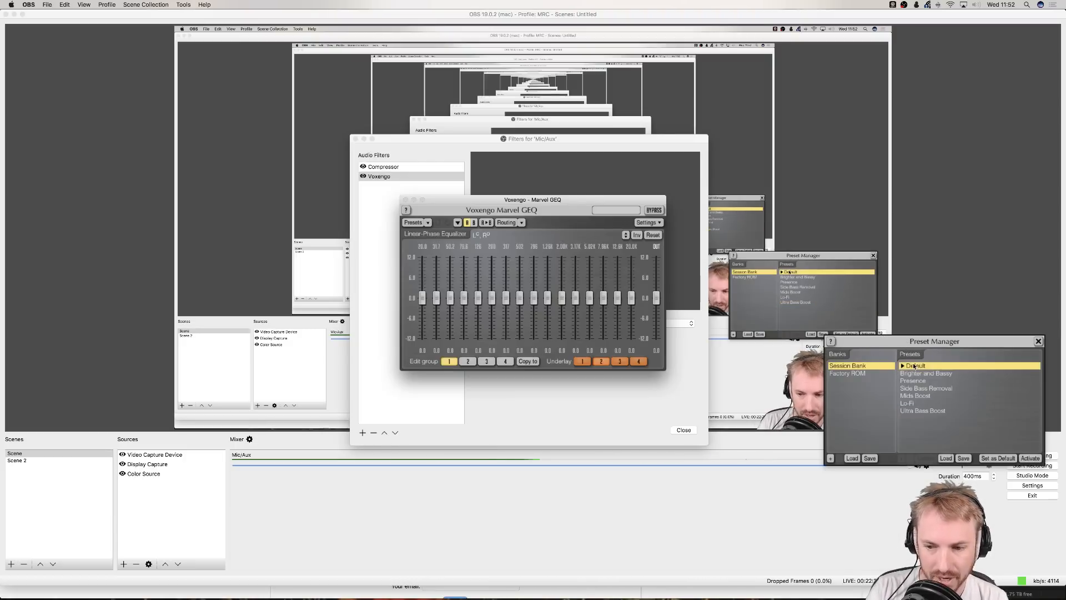
click(913, 374)
click(917, 379)
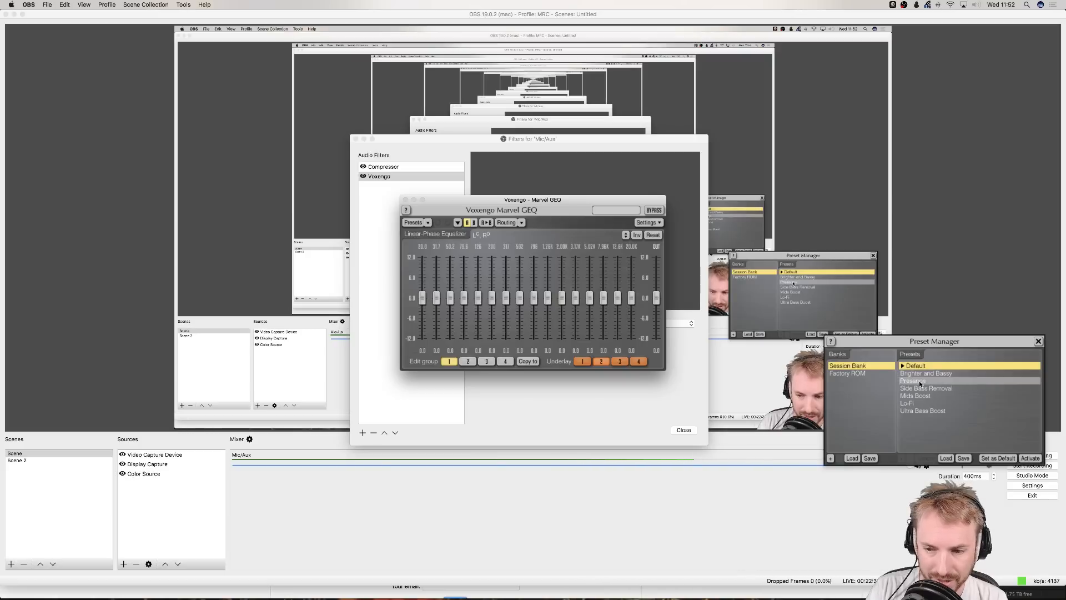
click(920, 387)
click(921, 394)
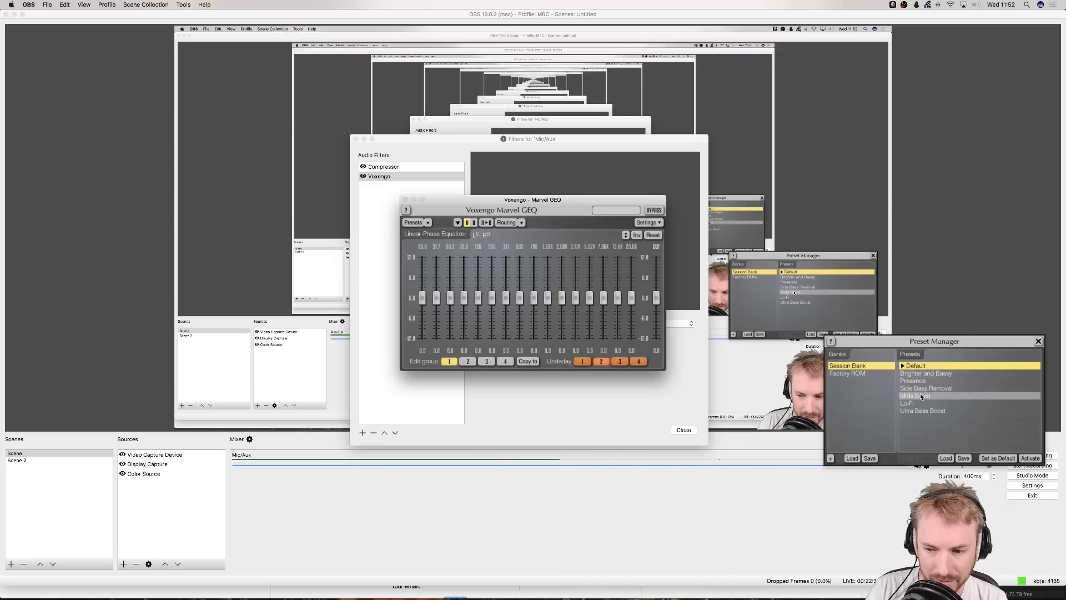
click(917, 403)
click(918, 411)
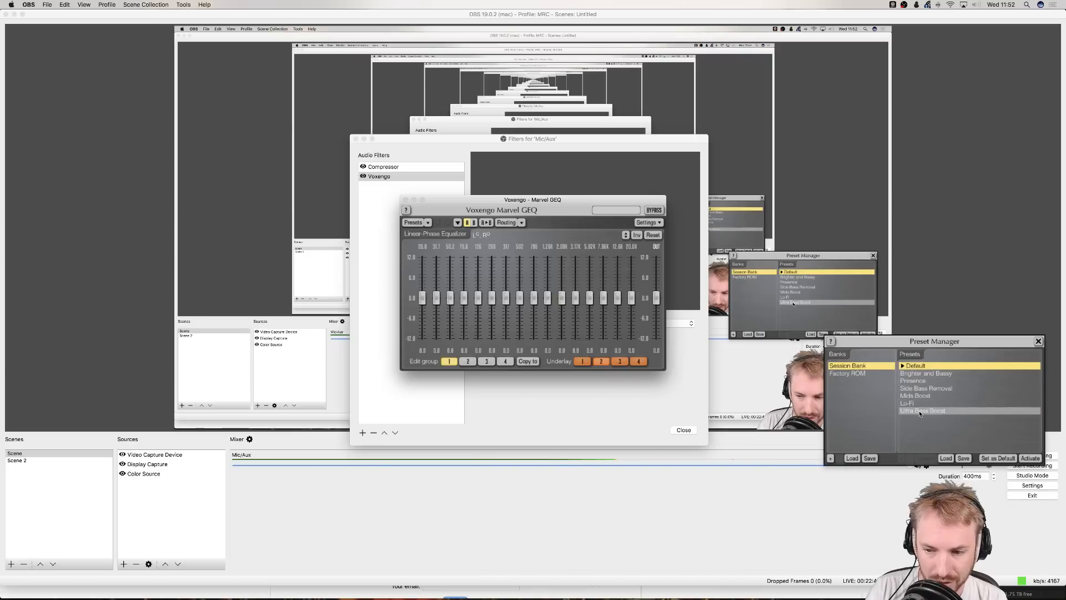
click(921, 388)
click(922, 372)
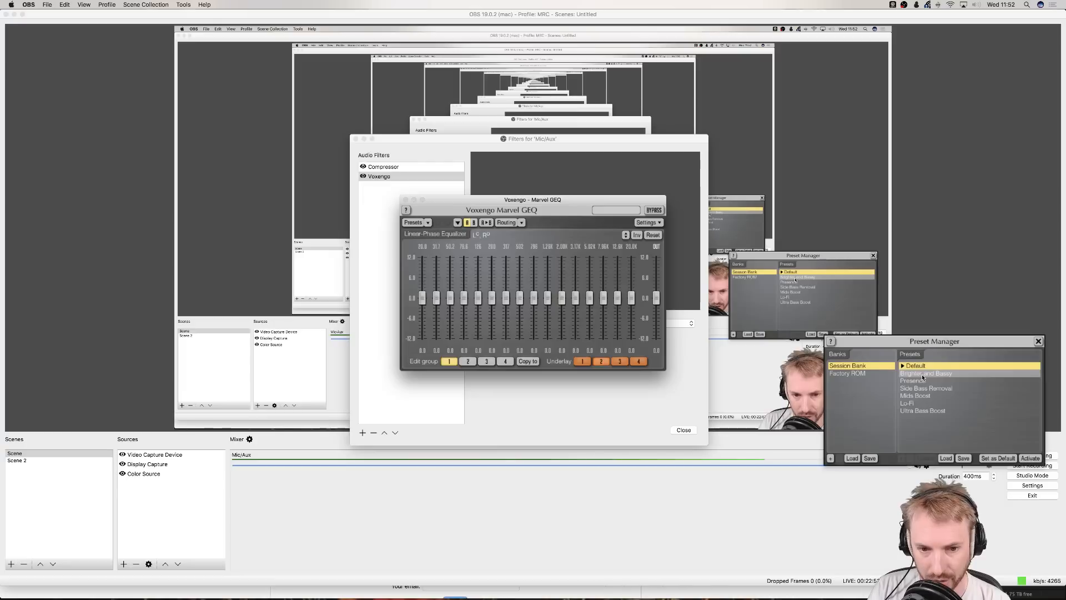
click(921, 411)
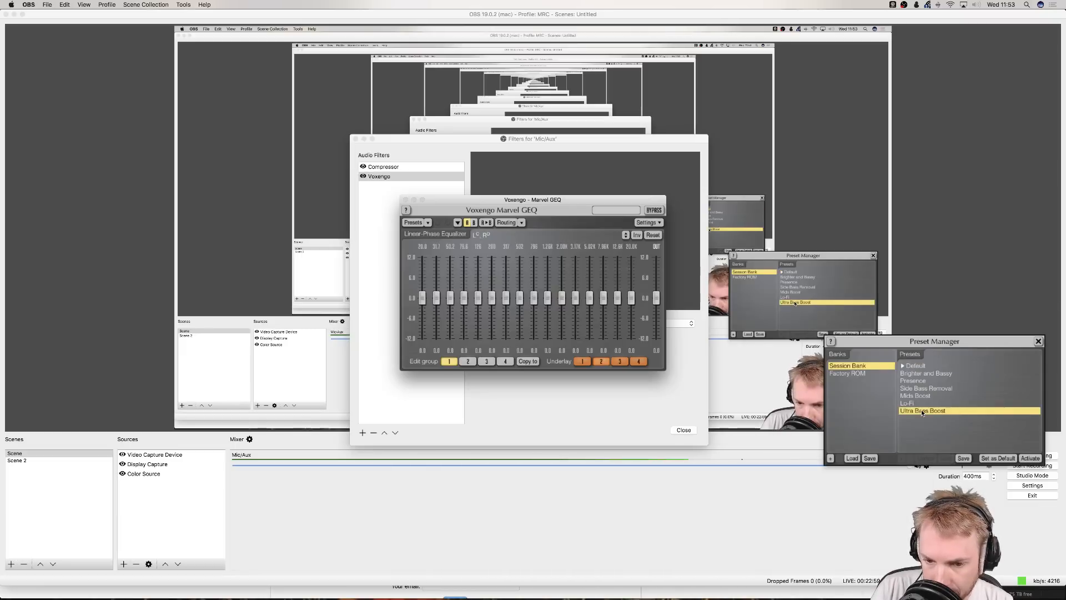
double_click(921, 411)
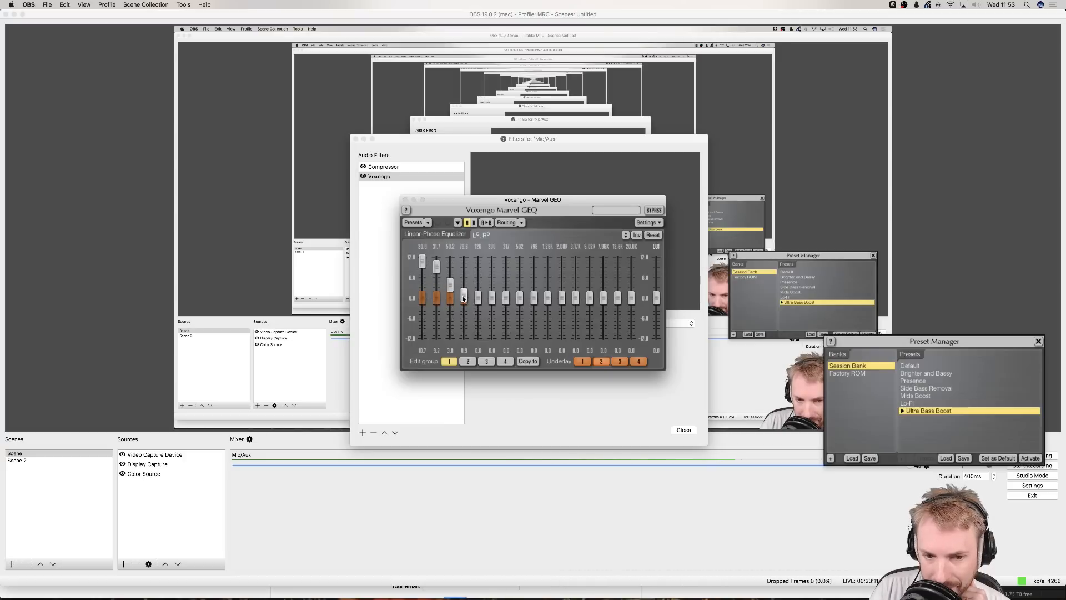
Load the Lo-Fi, Mids Boost, Side Bass Removal, Presence, and Brighter and Bassy presets one after another in Marvel GEQ.
click(912, 404)
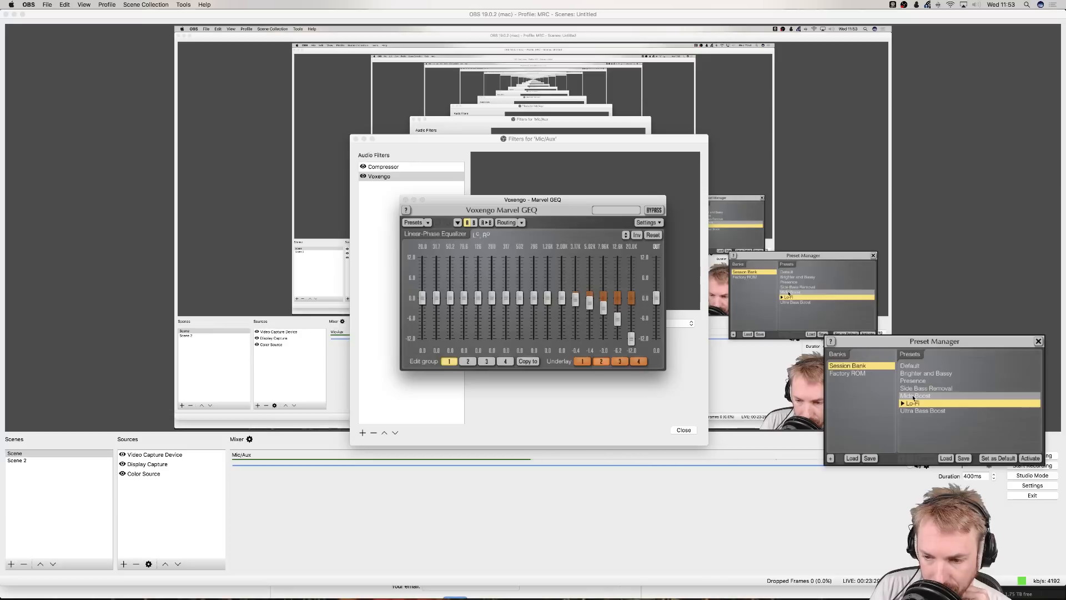
click(913, 396)
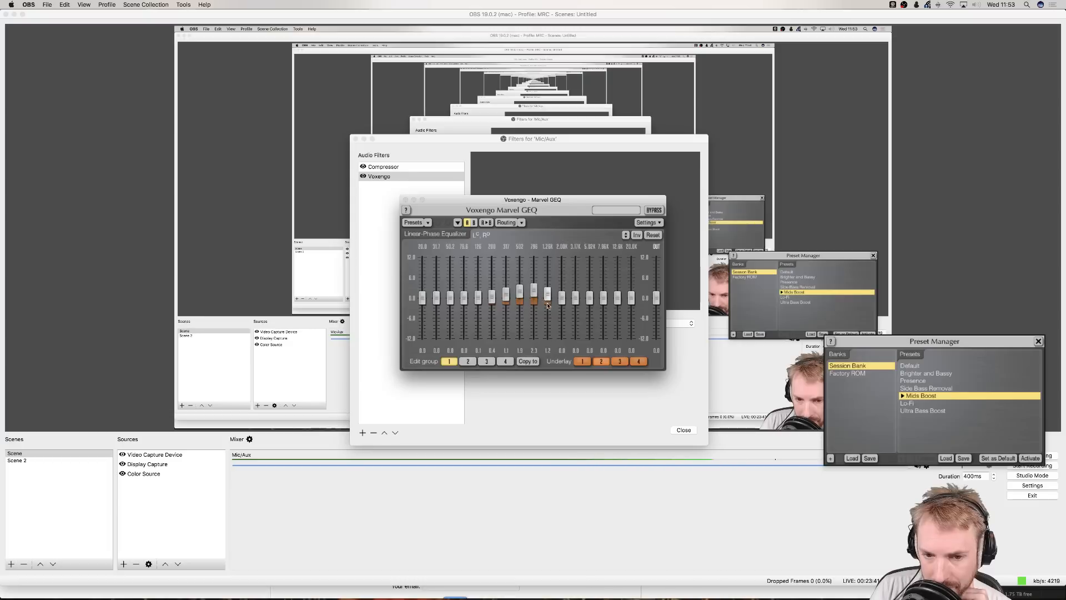
double_click(920, 389)
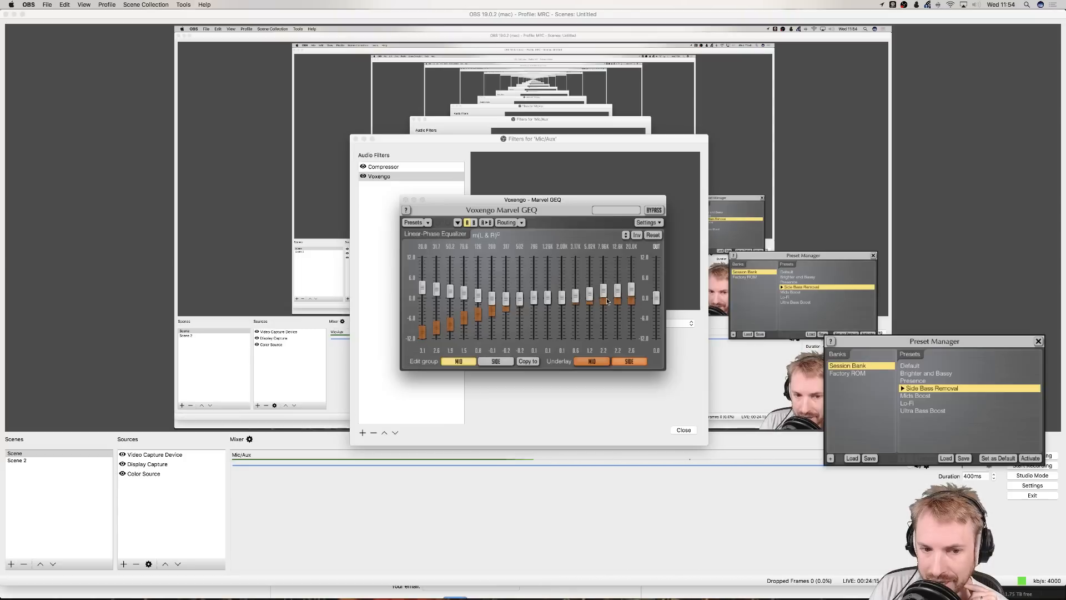
click(916, 382)
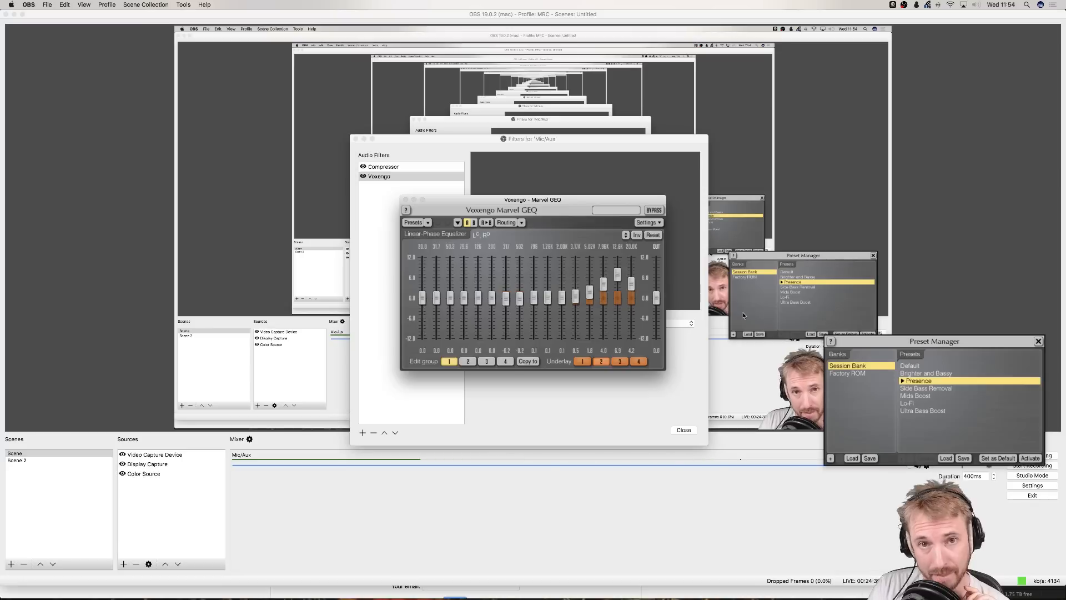
click(930, 375)
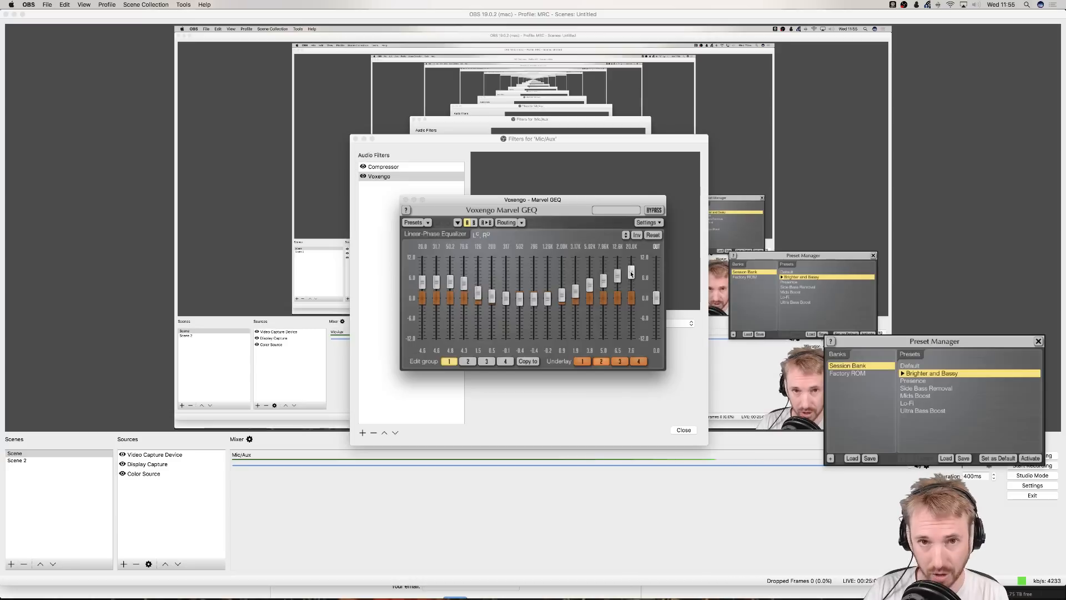
Lower the six highest frequency bands of the Brighter and Bassy preset to about -11 to -12 dB.
drag(631, 274, 617, 331)
drag(604, 280, 603, 333)
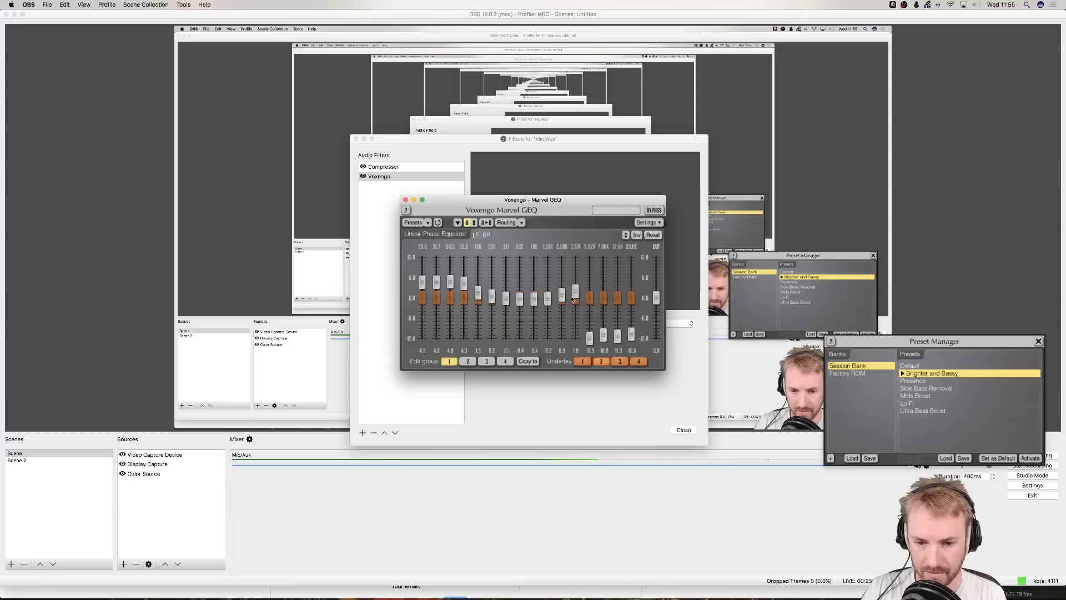
drag(574, 300, 576, 340)
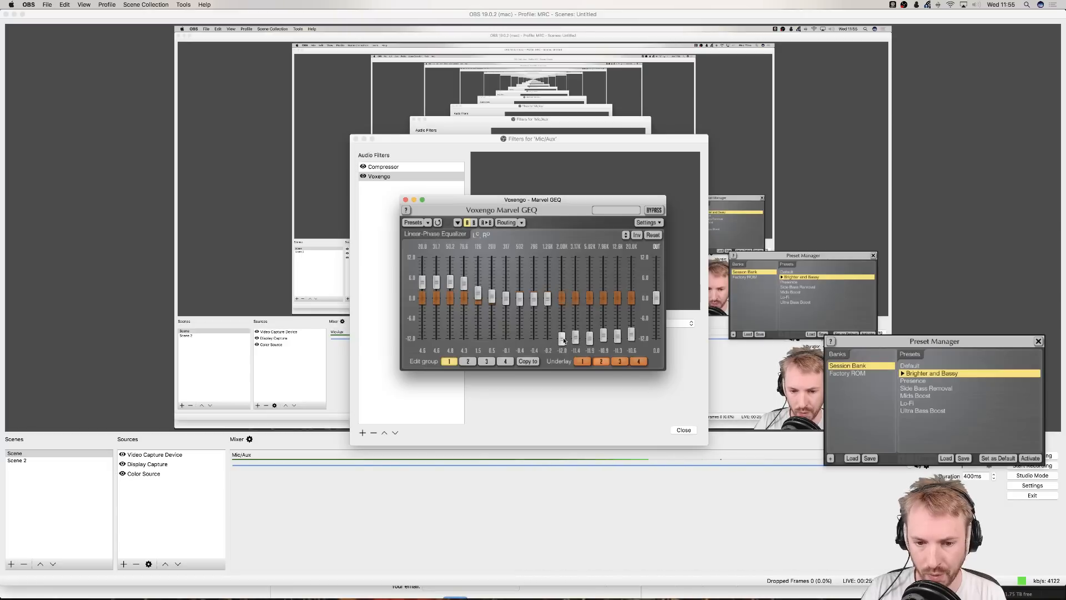
click(910, 373)
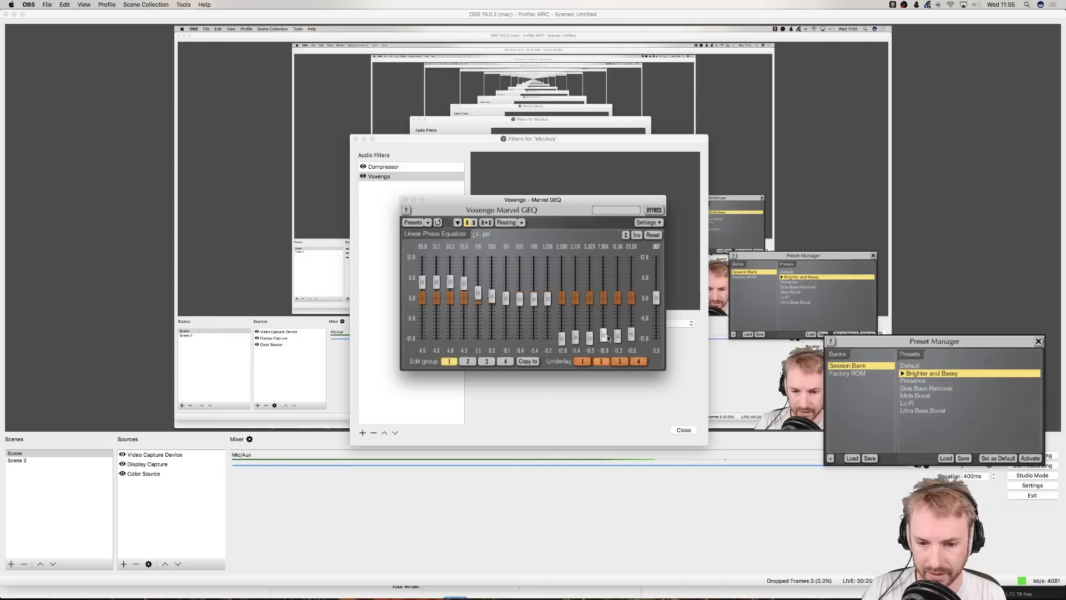
Raise the six highest frequency bands of the Brighter and Bassy preset to about 1.5 to 3 dB.
drag(631, 335, 602, 294)
drag(590, 338, 589, 294)
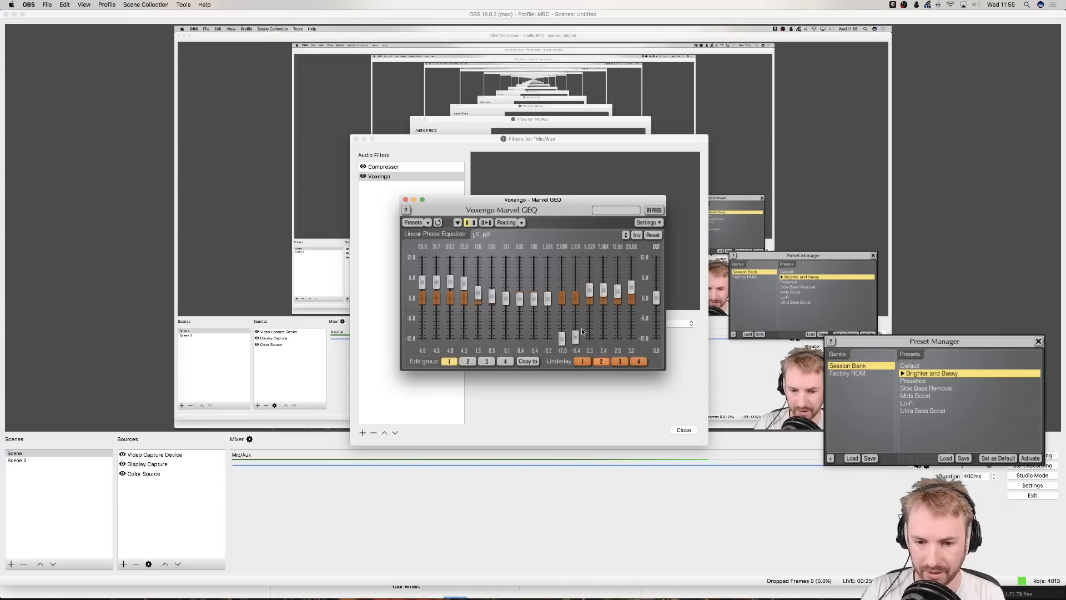
drag(582, 331, 562, 292)
Lower the six lowest frequency bands of the Brighter and Bassy preset to about -12 dB.
drag(464, 283, 463, 338)
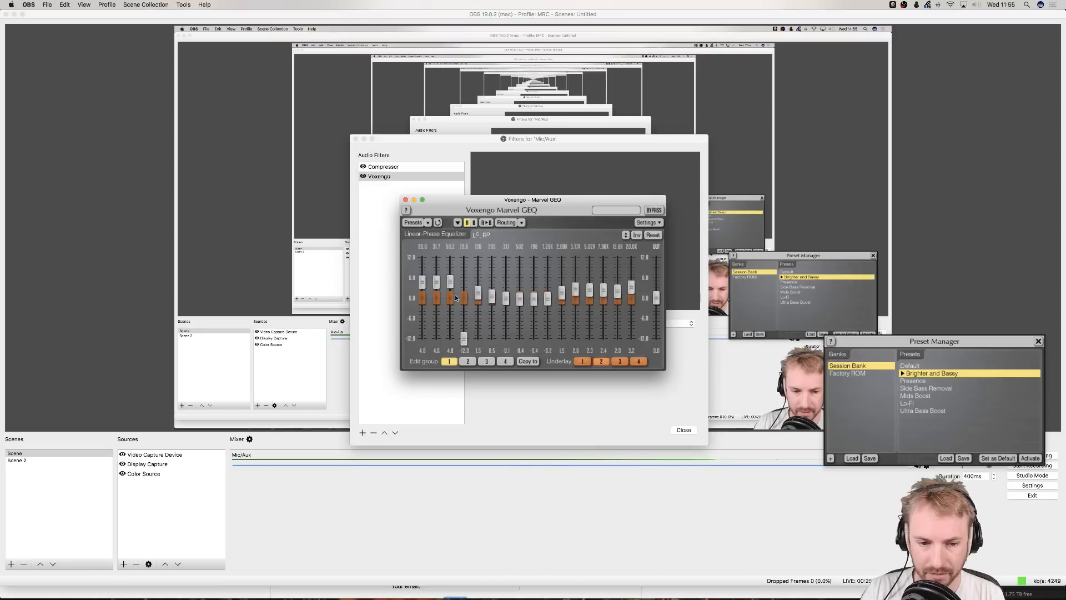
mouse_move(450, 282)
mouse_down()
mouse_move(450, 336)
mouse_move(437, 284)
mouse_up()
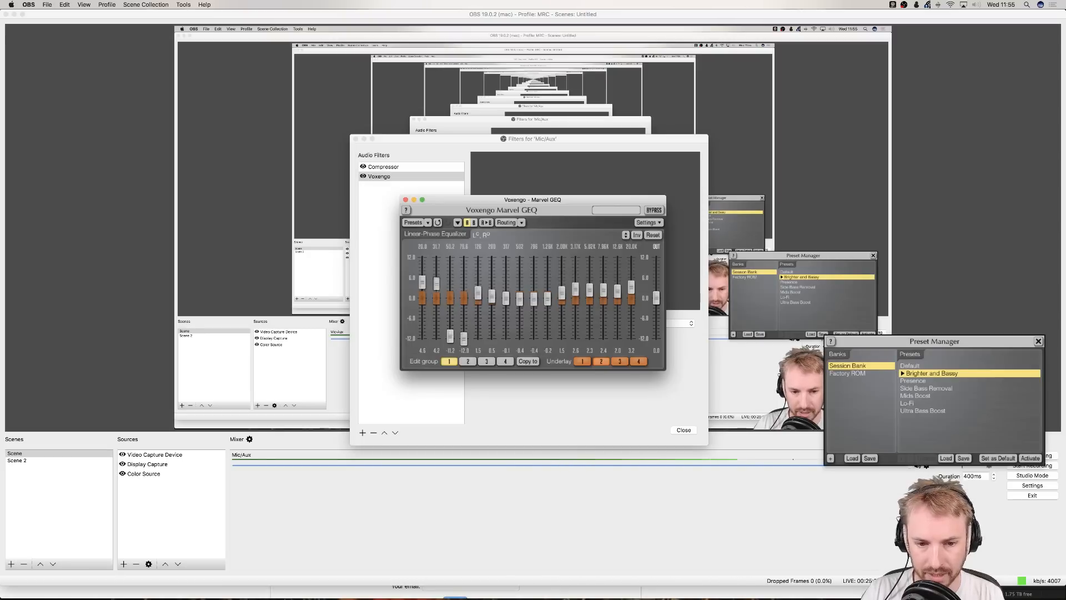
drag(423, 339, 464, 293)
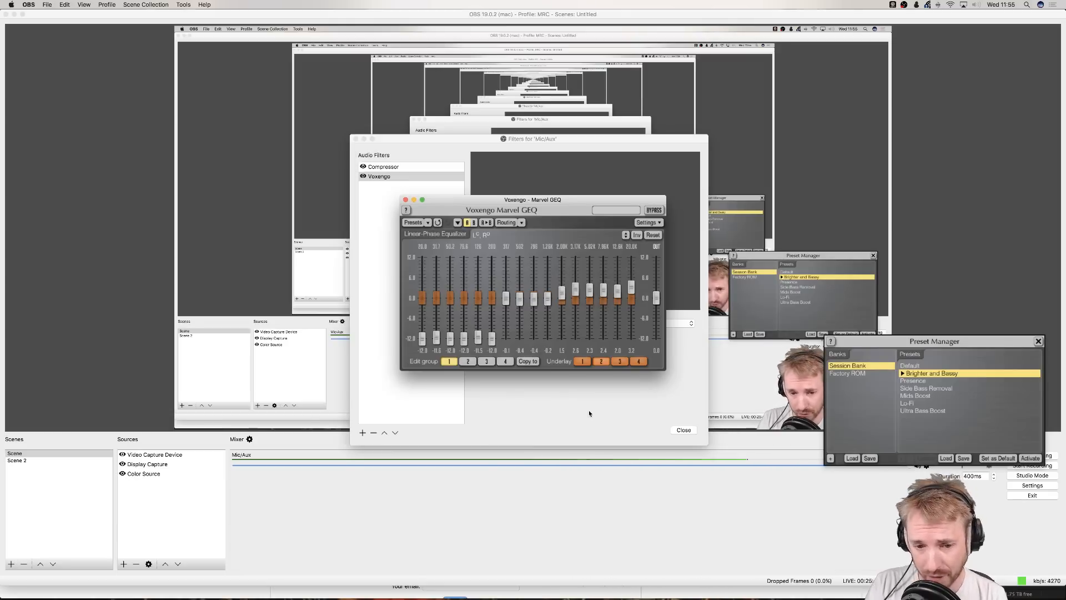
Compare the Default preset with the edited Brighter and Bassy, ending on Default, and close the Marvel GEQ interface.
click(927, 367)
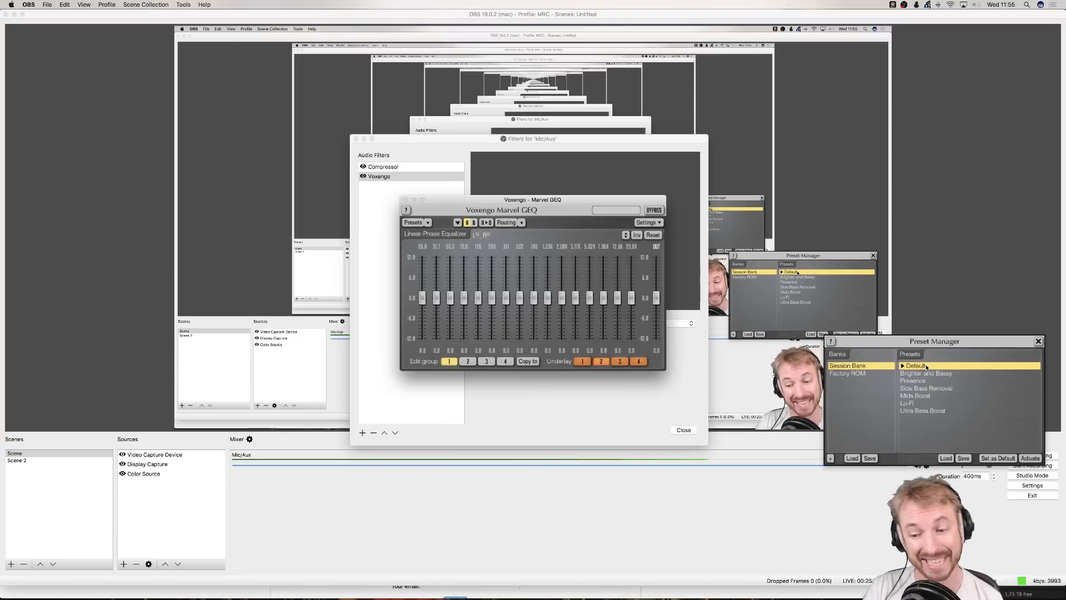
key(Down)
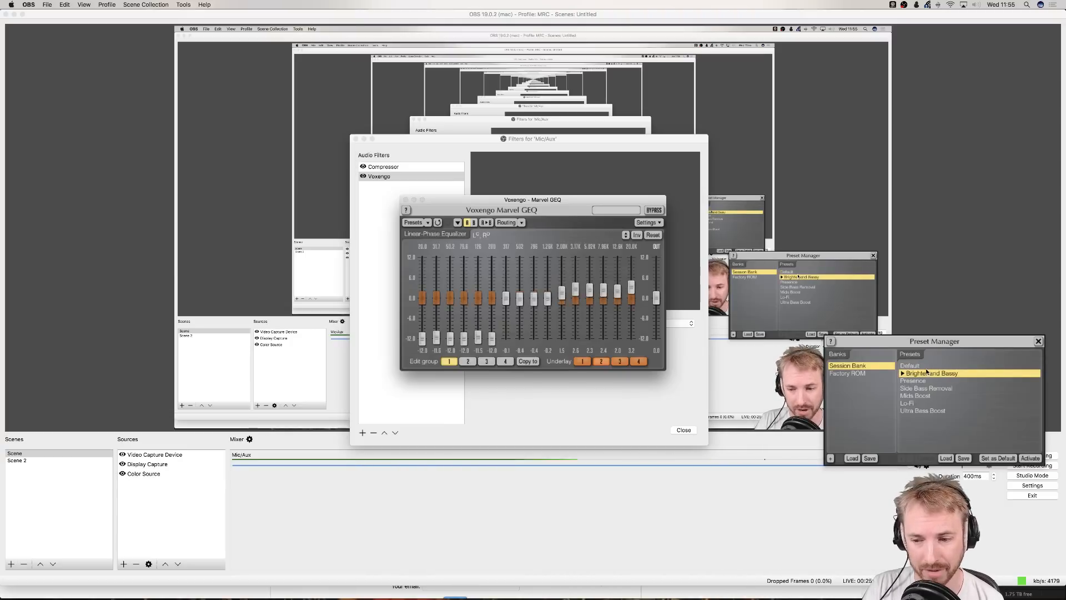
key(Up)
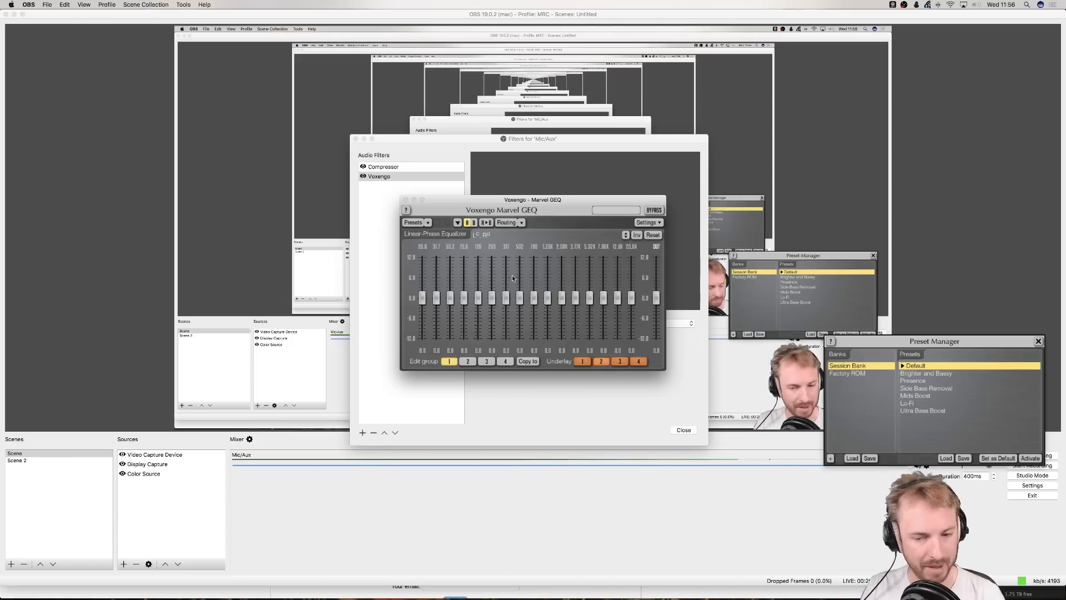
click(406, 199)
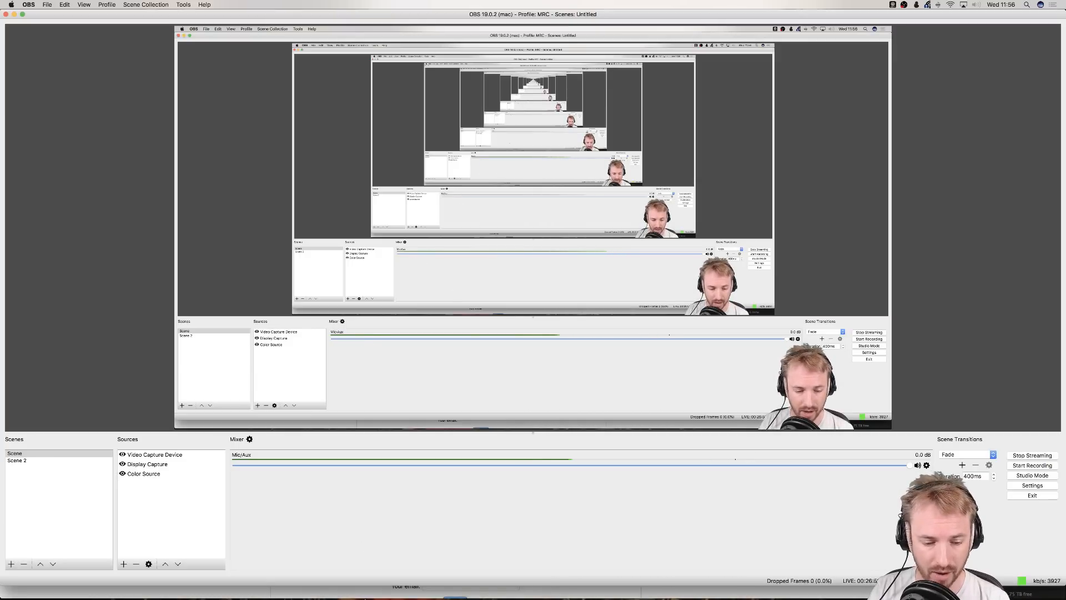
Switch to Chrome and go to the downloads section of Plugin Alliance's Brainworx bx_cleansweep V2 page.
click(285, 582)
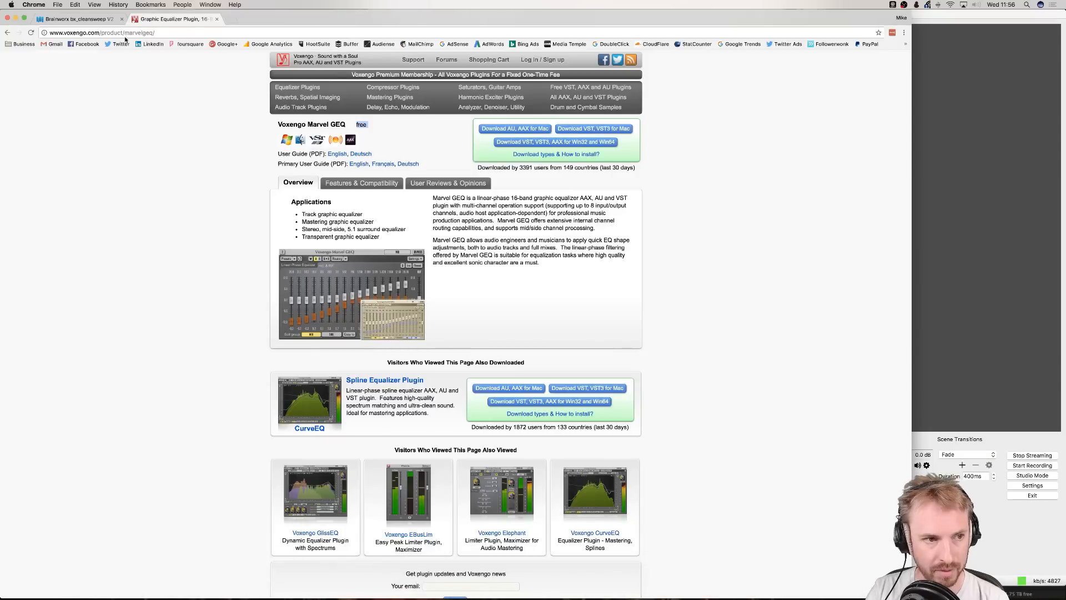
click(77, 19)
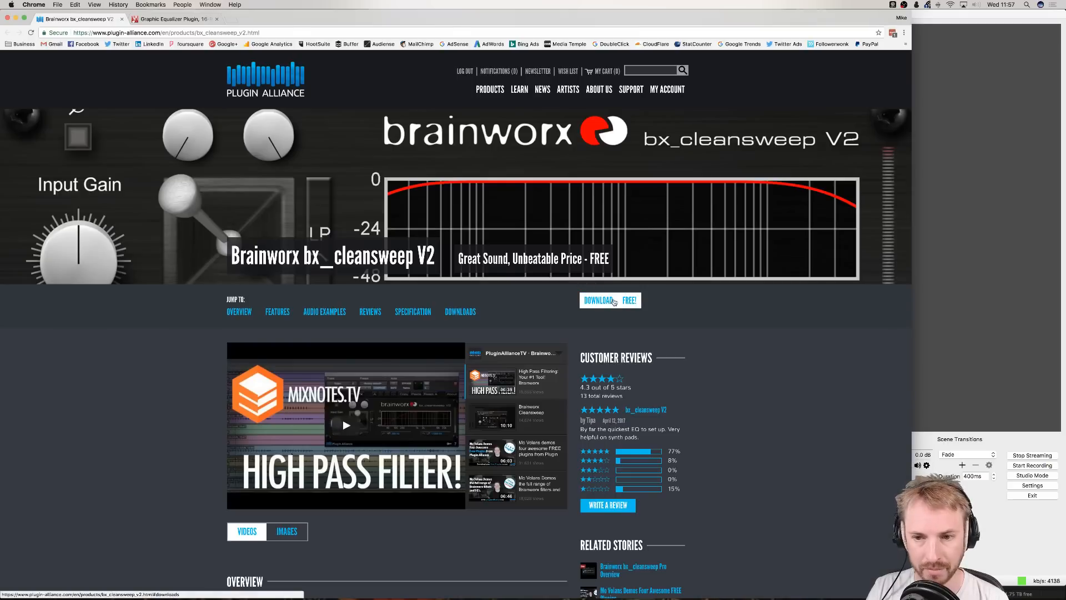
click(614, 301)
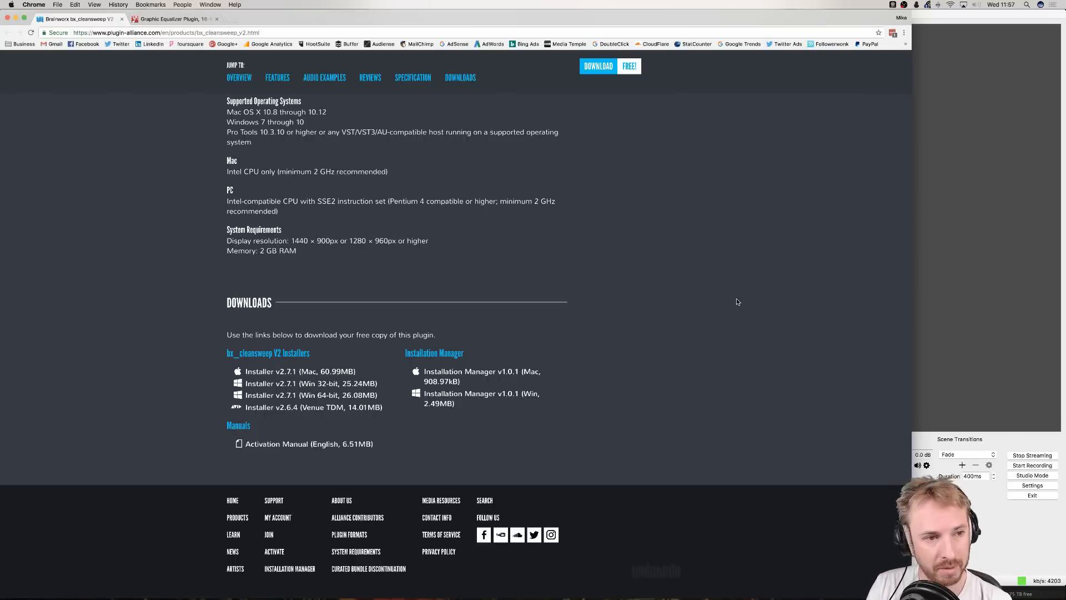
Switch back to OBS, reopen the Mic/Aux filters and start adding a VST 2.x Plug-in filter.
click(1024, 313)
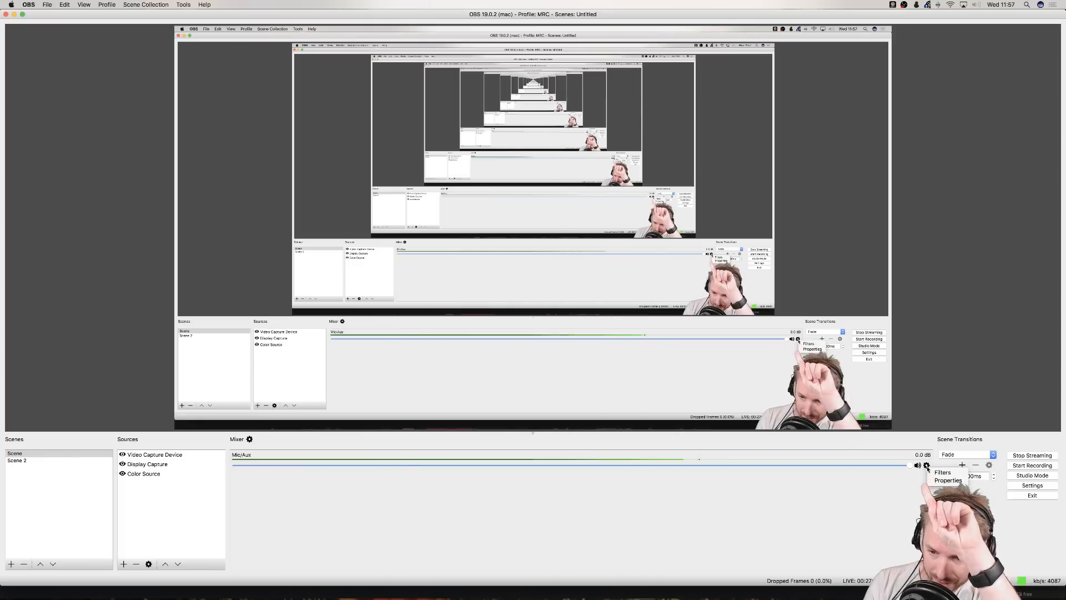
click(927, 465)
click(939, 473)
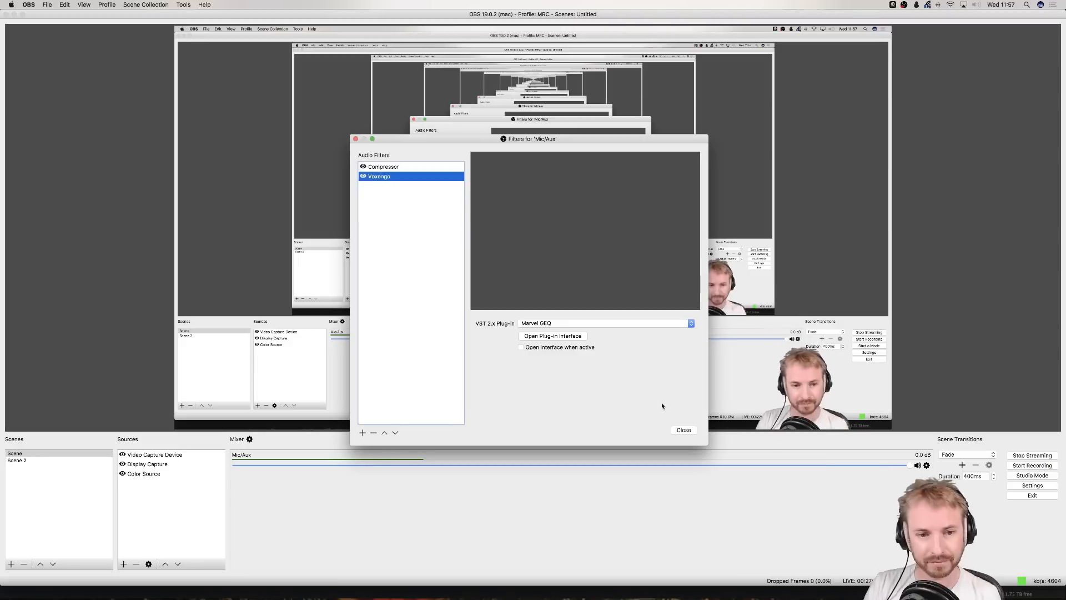
click(363, 433)
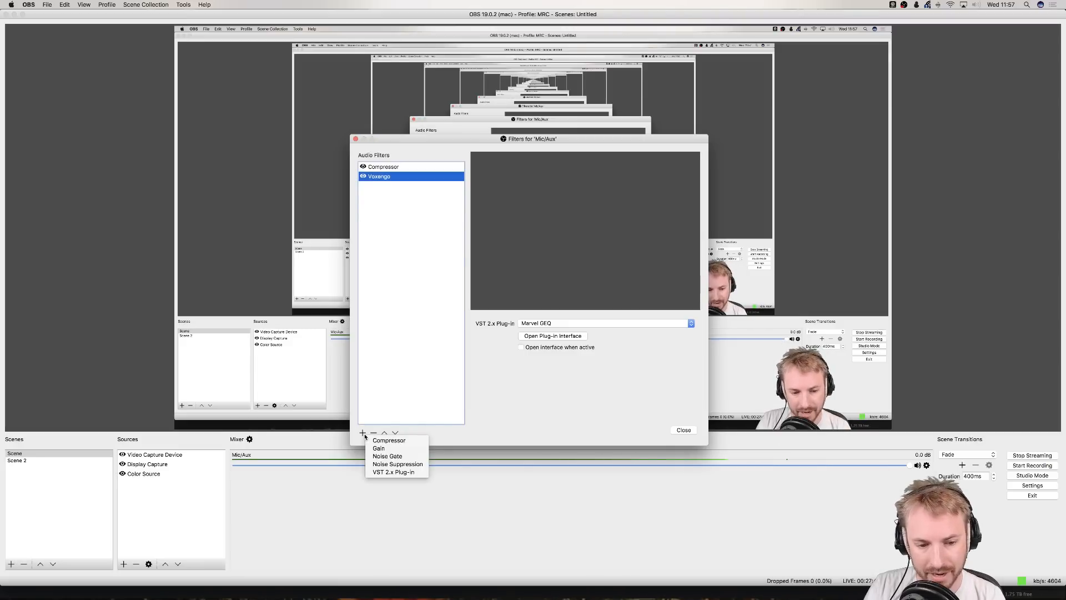
click(378, 473)
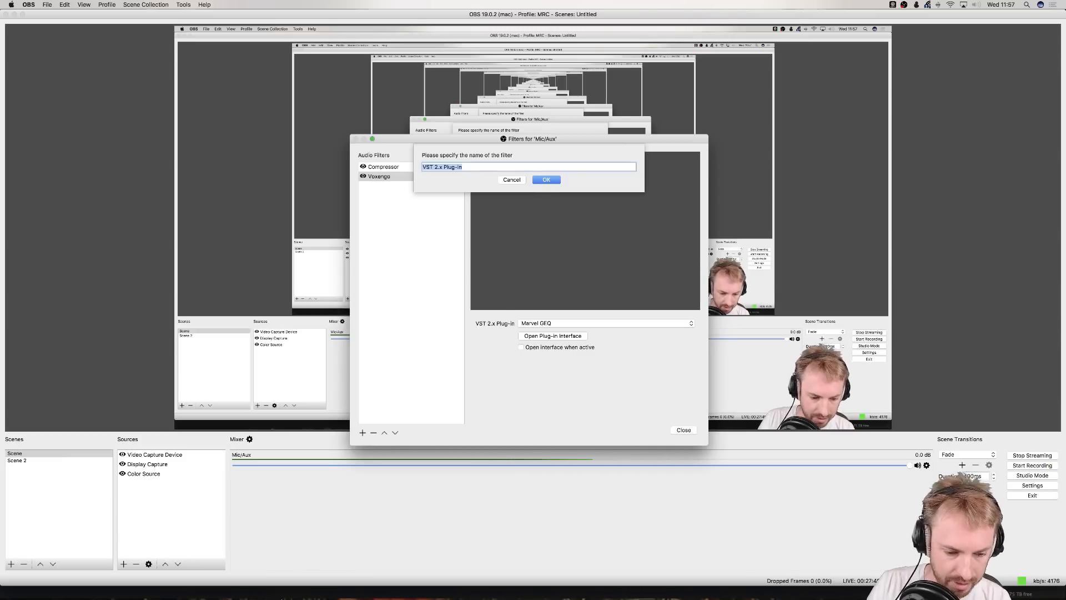
Check the bx_cleansweep V2 page in Chrome and minimize the main OBS window to uncover the filter name prompt.
click(286, 589)
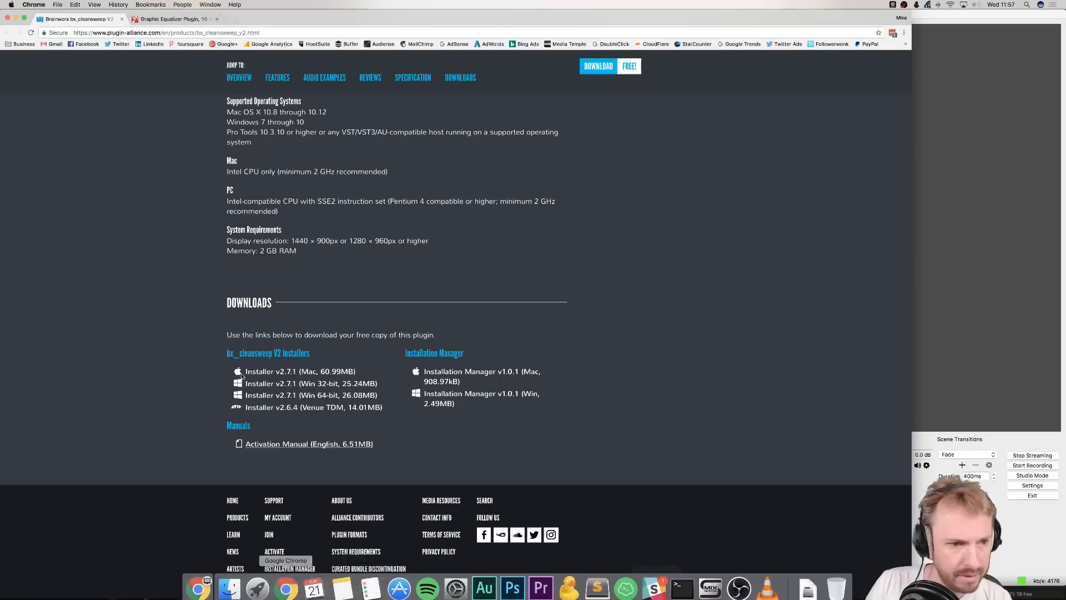
click(1049, 282)
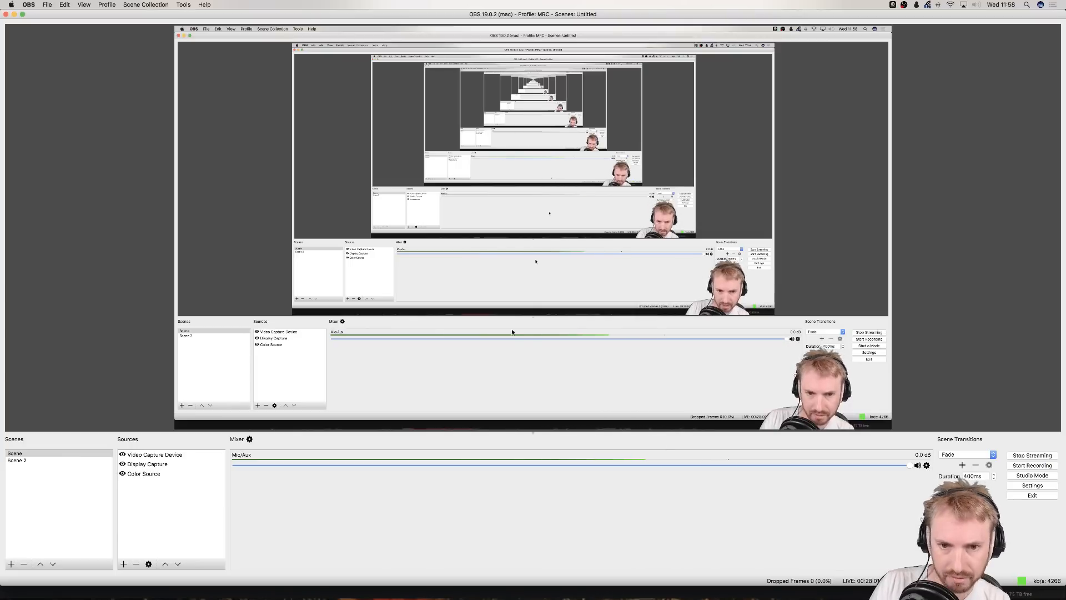
click(14, 14)
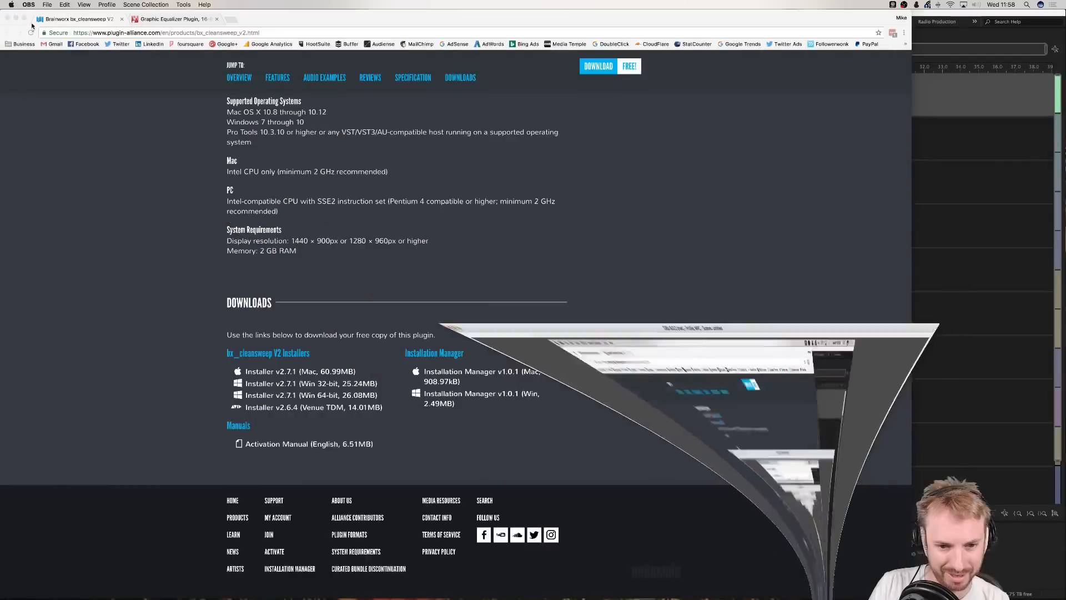
Name the new VST 2.x Plug-in filter bx_cleansweep_v2 and confirm it.
click(480, 166)
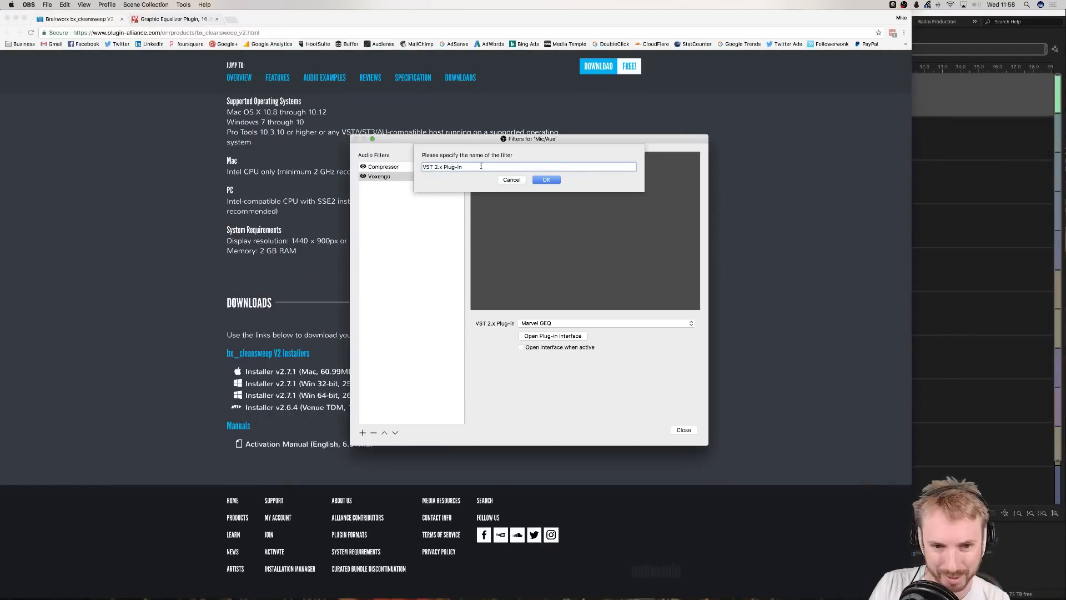
drag(481, 165, 340, 165)
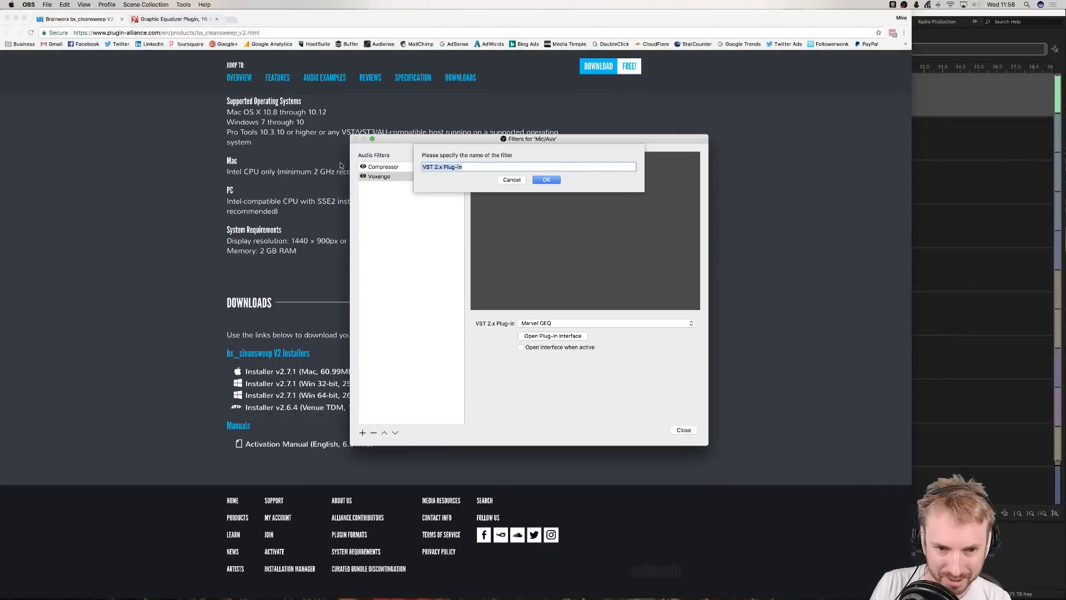
text(b)
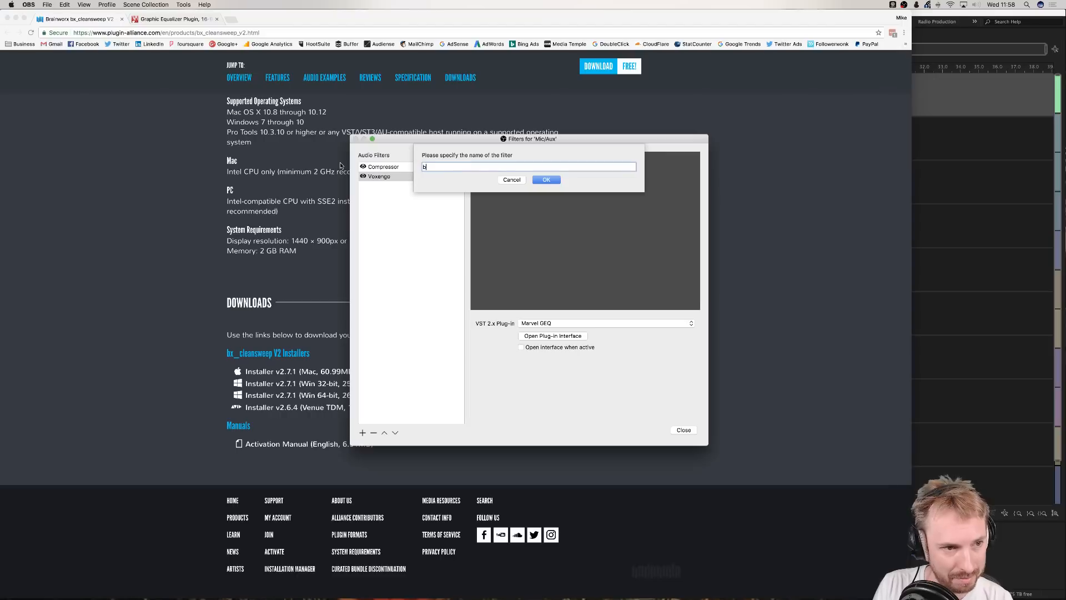
text(x_c)
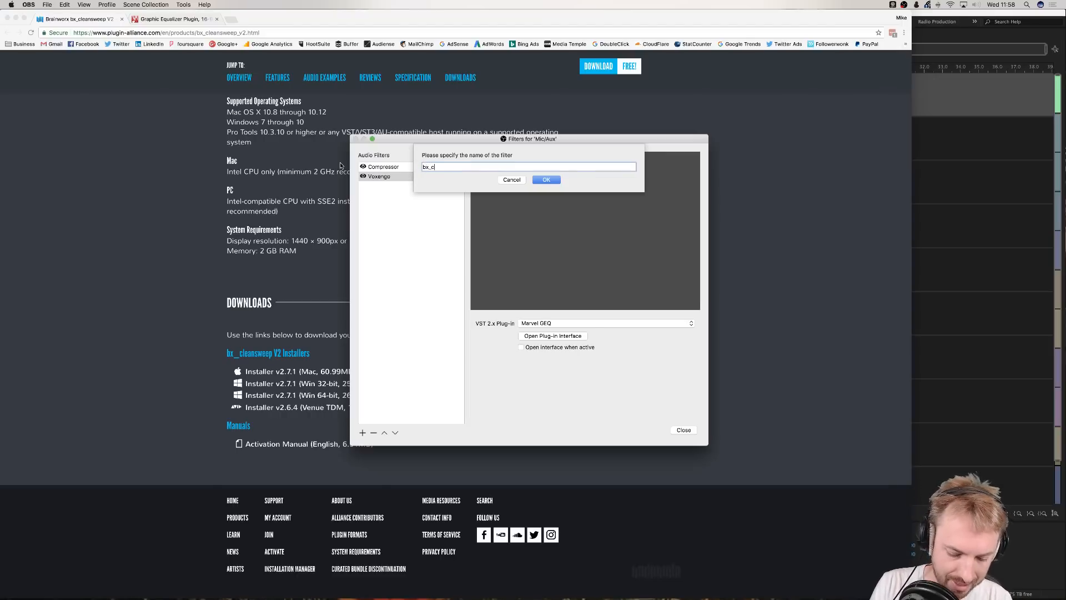
text(leansweep)
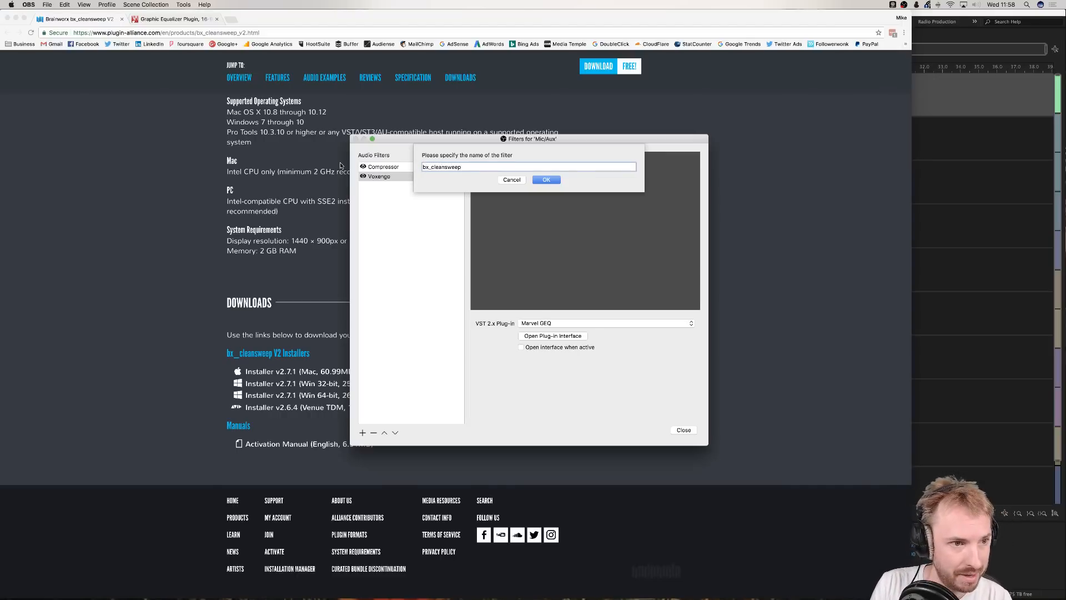
text(_)
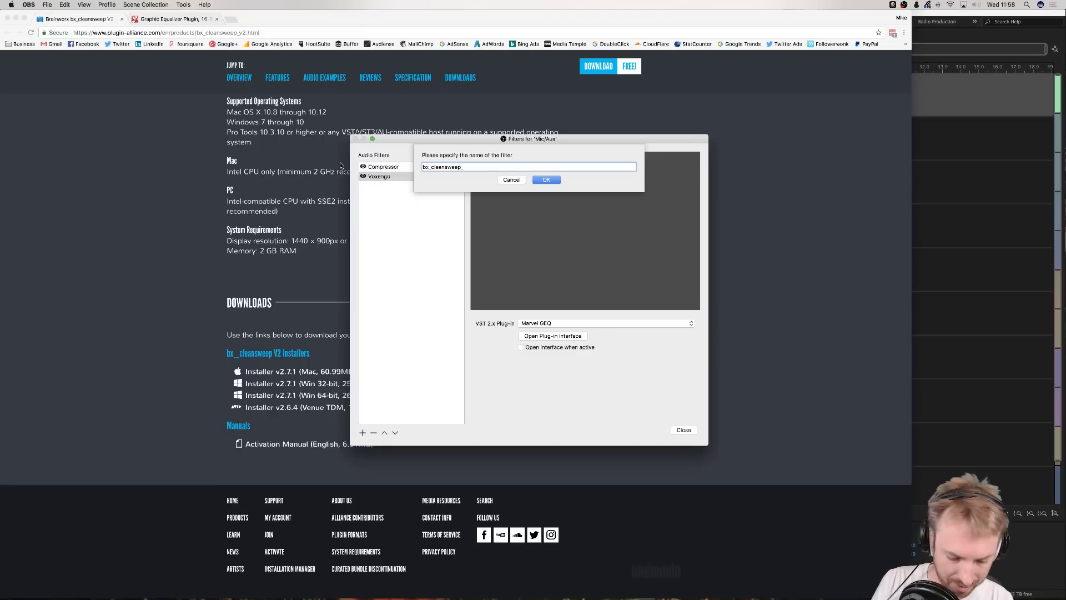
text(v2)
click(541, 179)
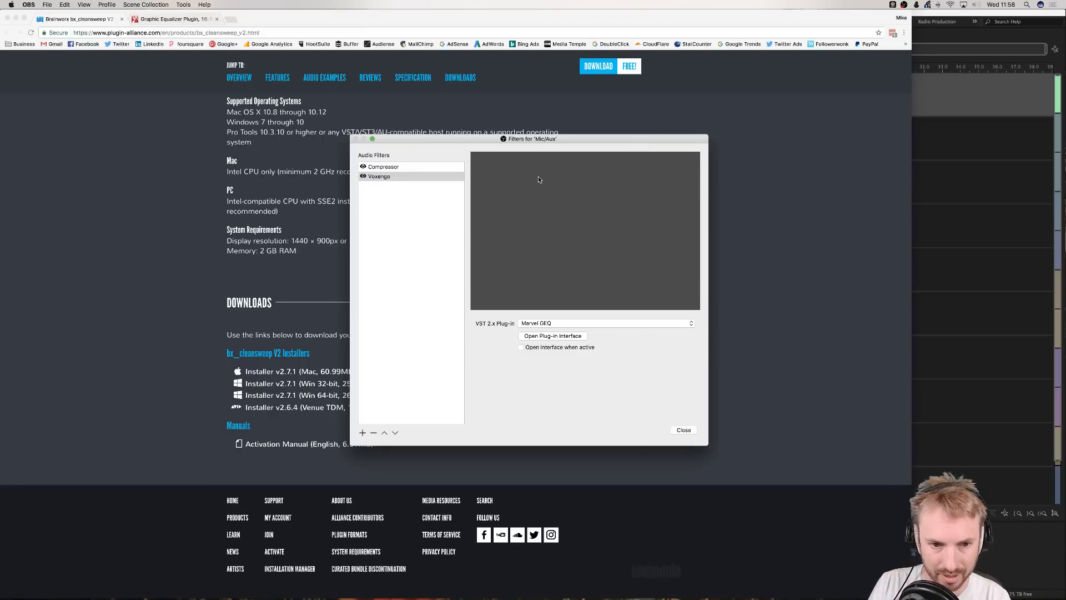
Close the Mic/Aux filters window and restore the main OBS window.
click(684, 430)
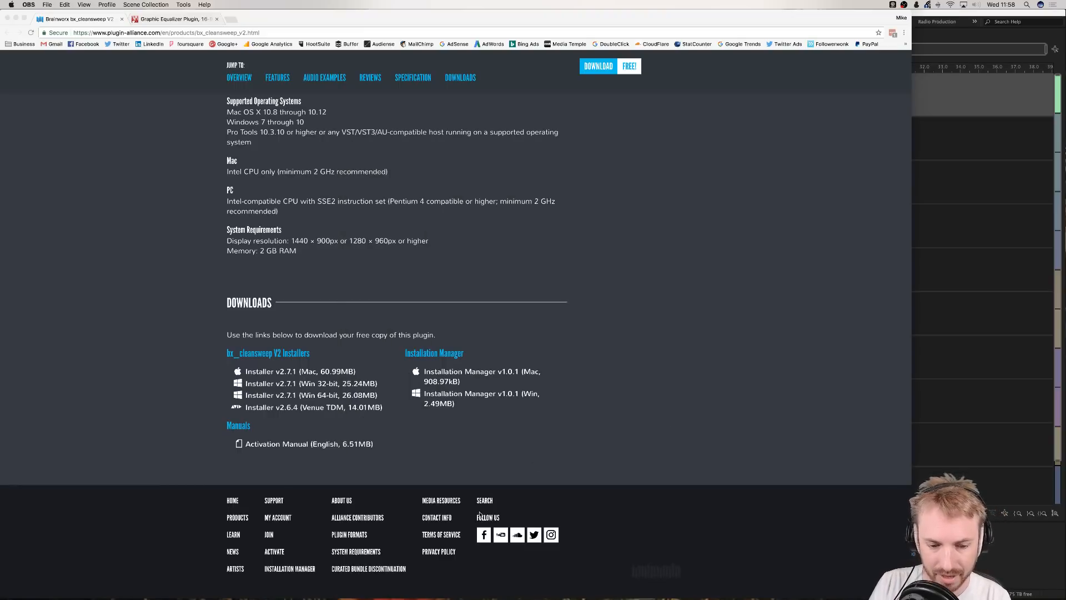
mouse_move(441, 590)
click(725, 582)
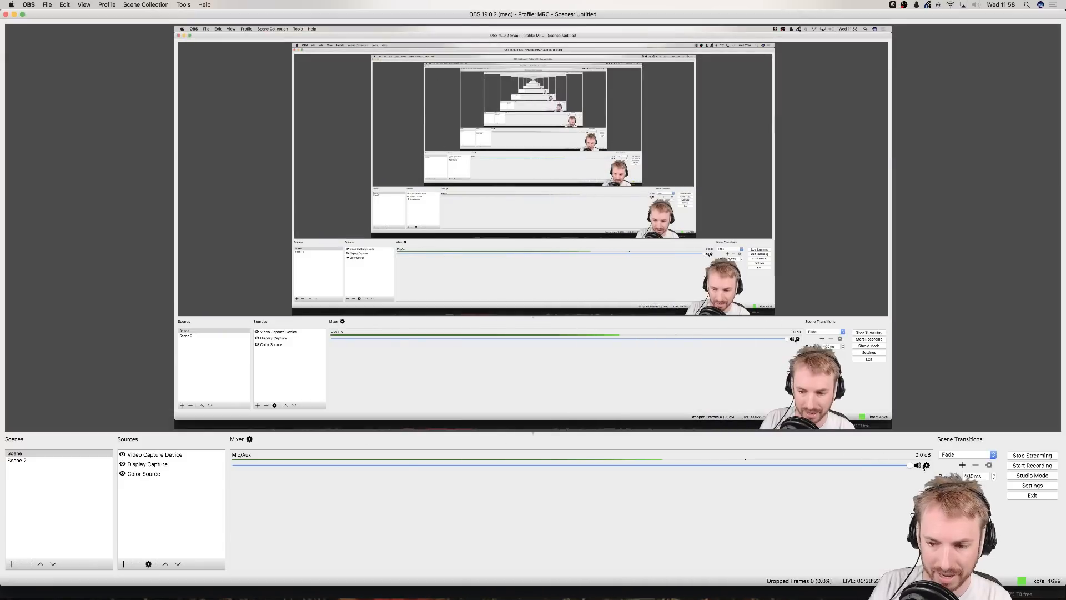
Reopen the Mic/Aux filters and try to open the plug-in interface of the bx_cleansweep_v2 filter.
click(926, 465)
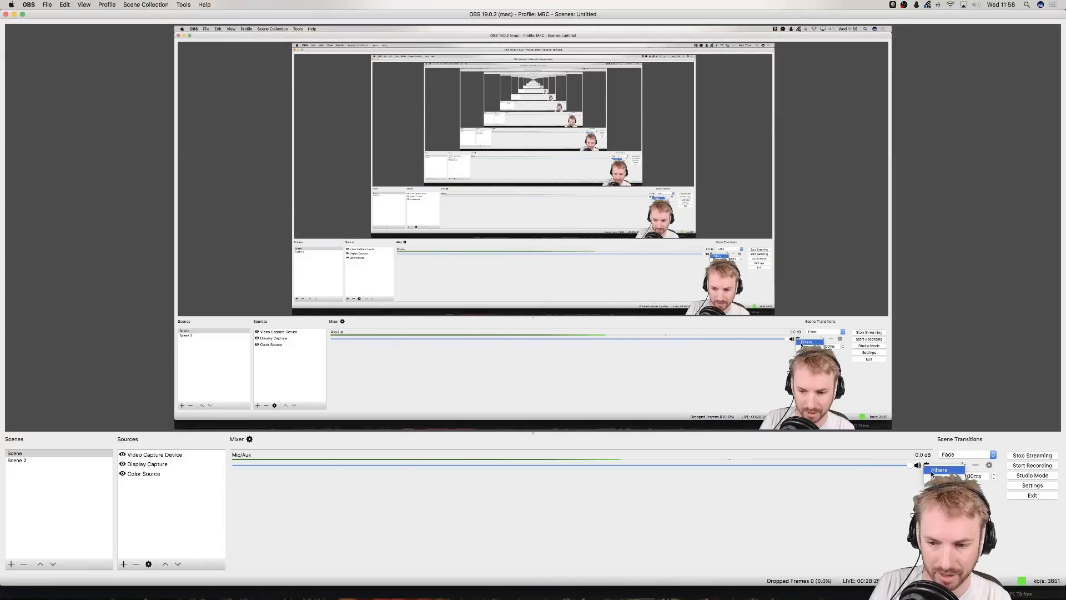
click(931, 470)
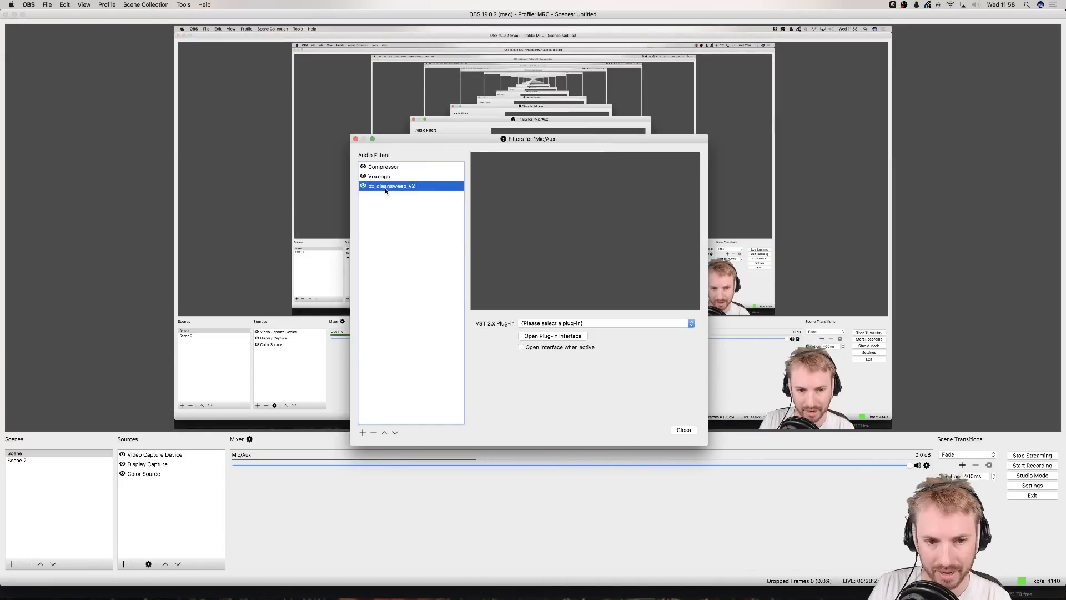
click(557, 336)
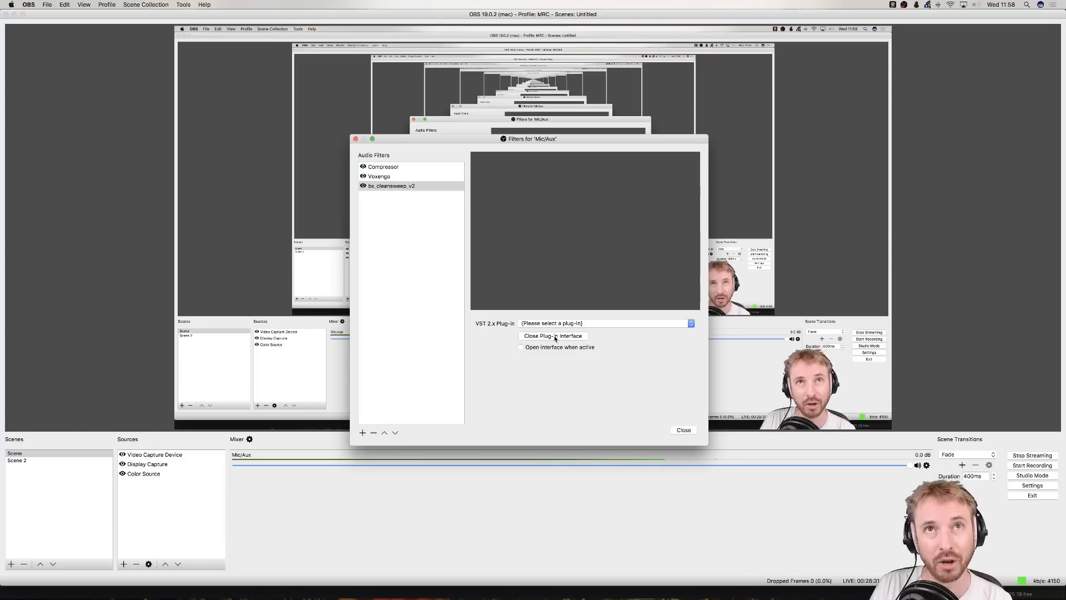
click(548, 336)
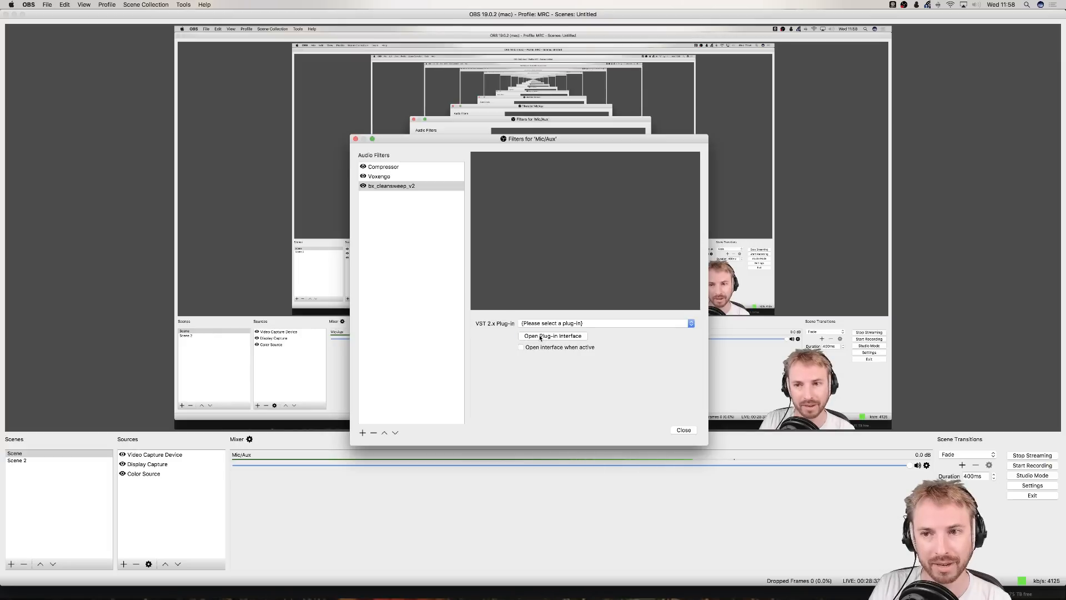
drag(399, 145, 351, 159)
click(14, 14)
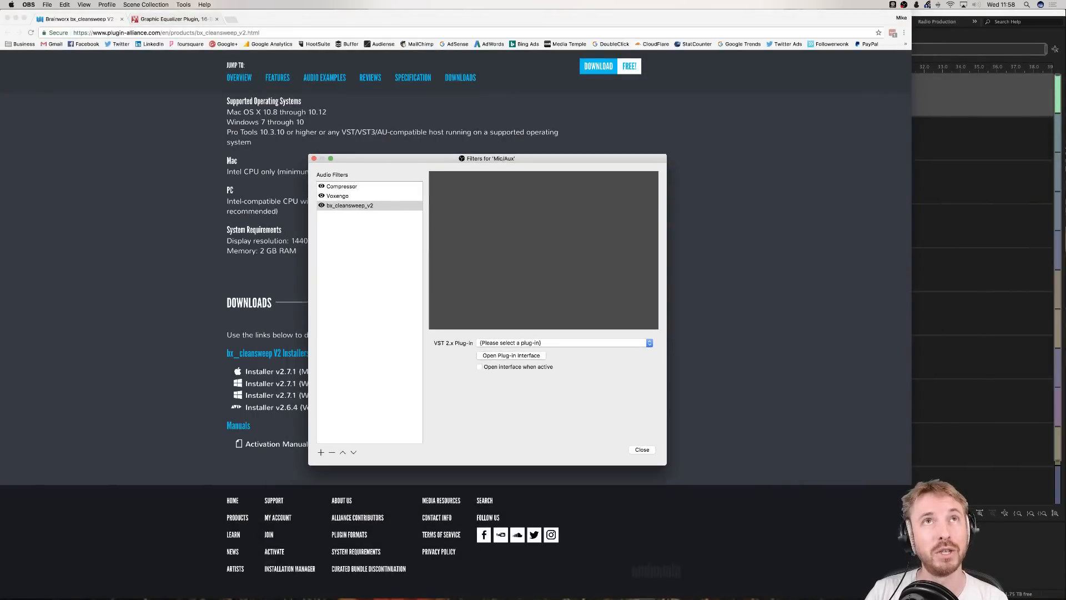
key(super+Tab)
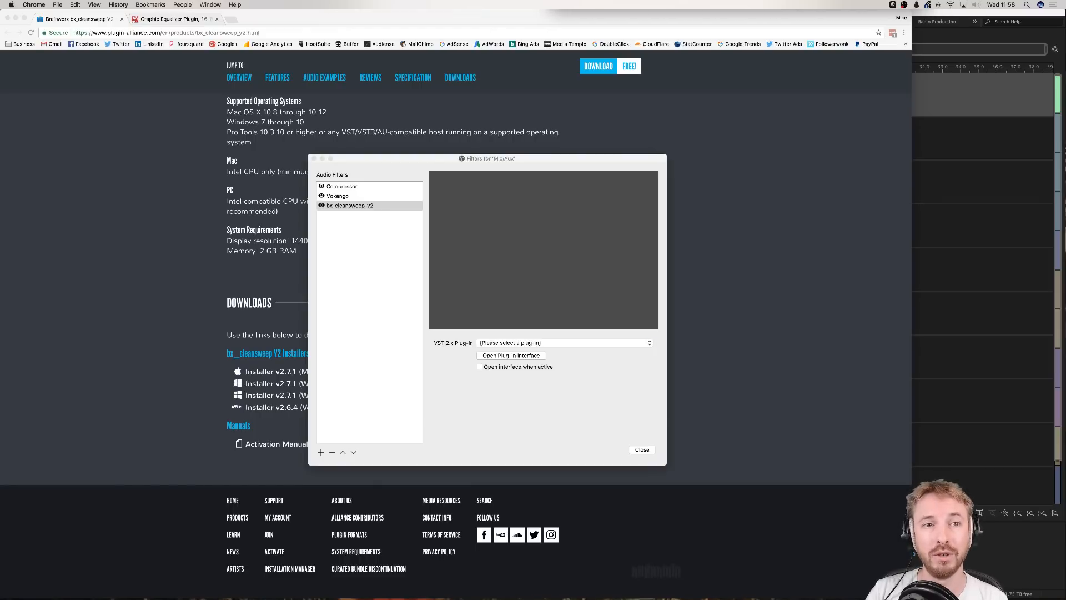
click(515, 352)
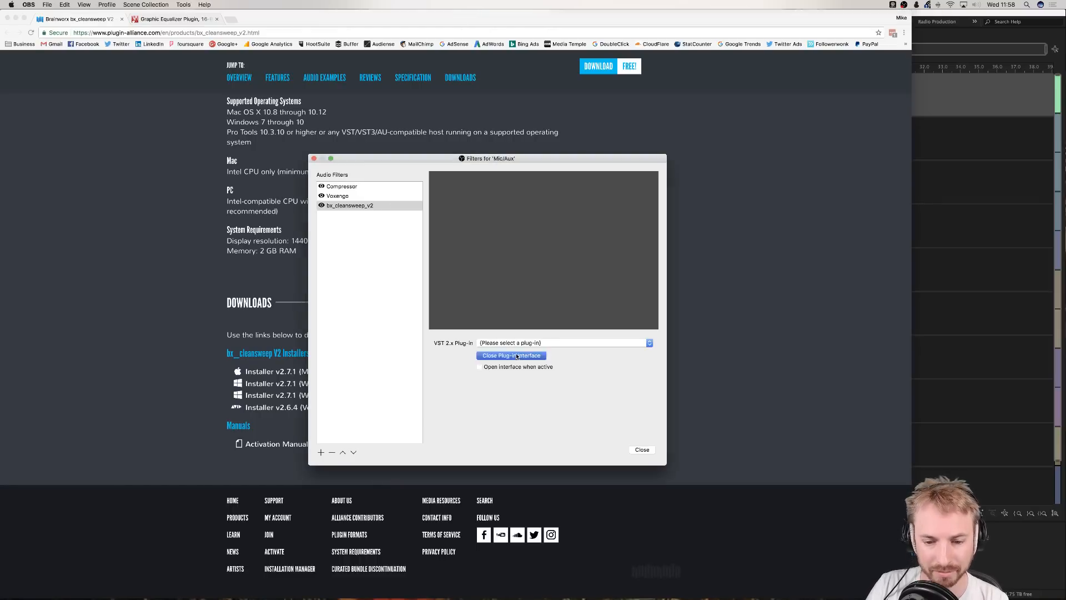
click(523, 343)
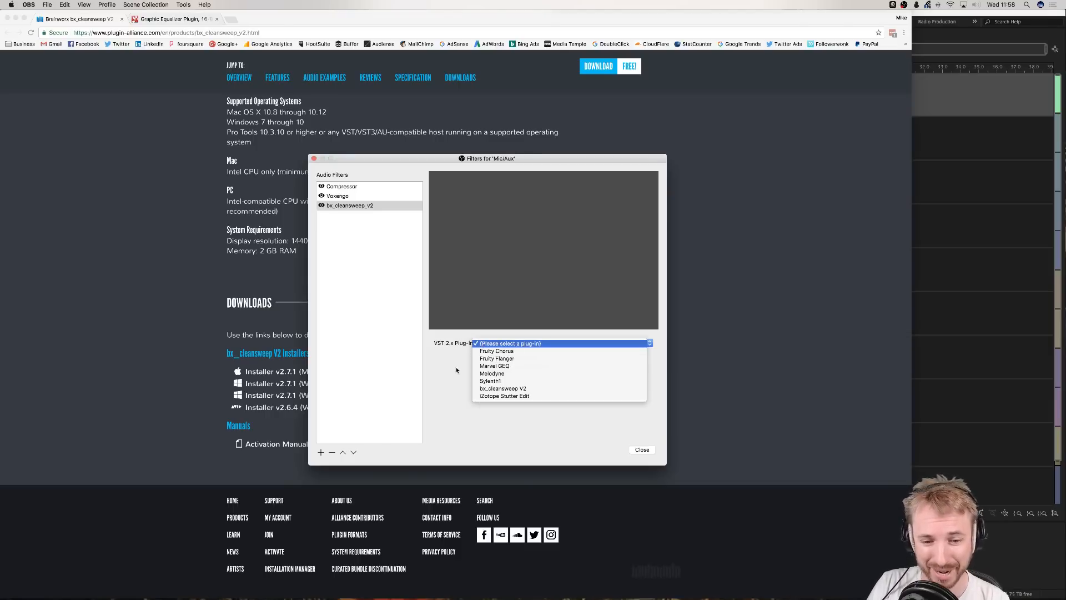
click(726, 589)
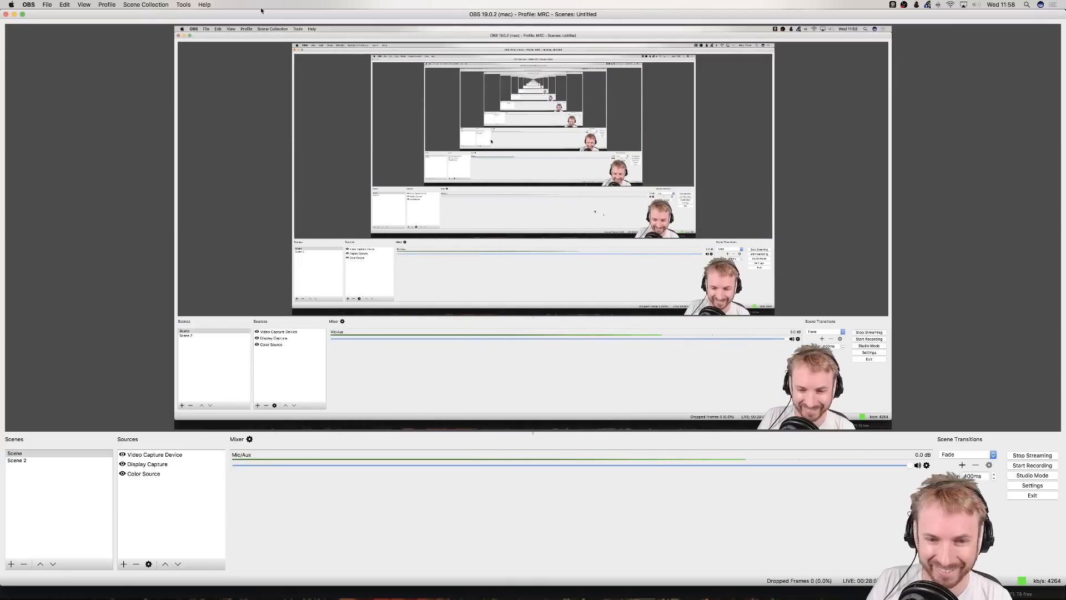
click(14, 14)
click(313, 158)
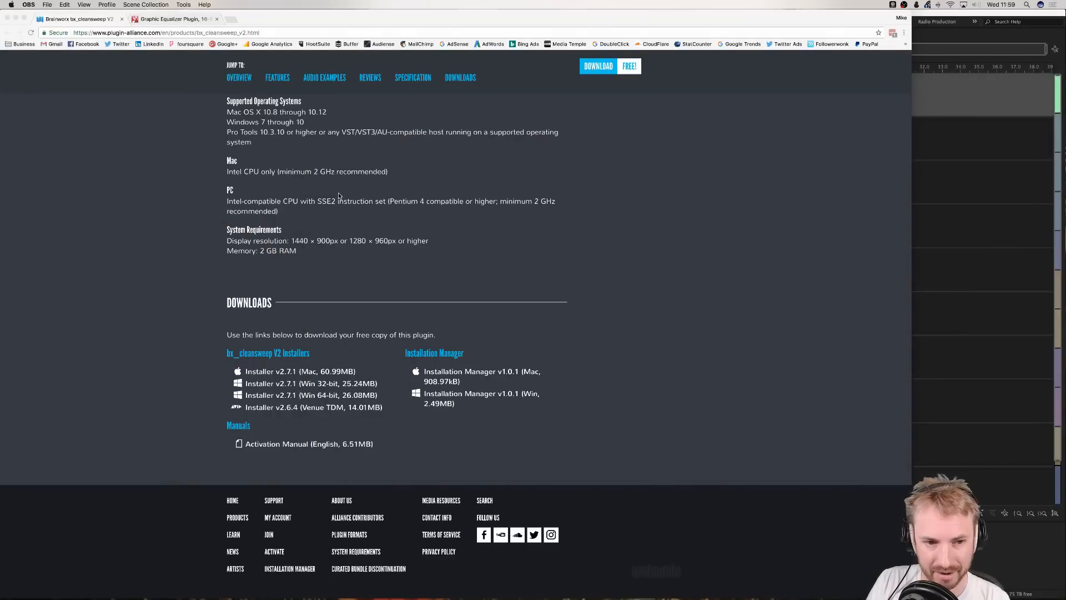
click(729, 584)
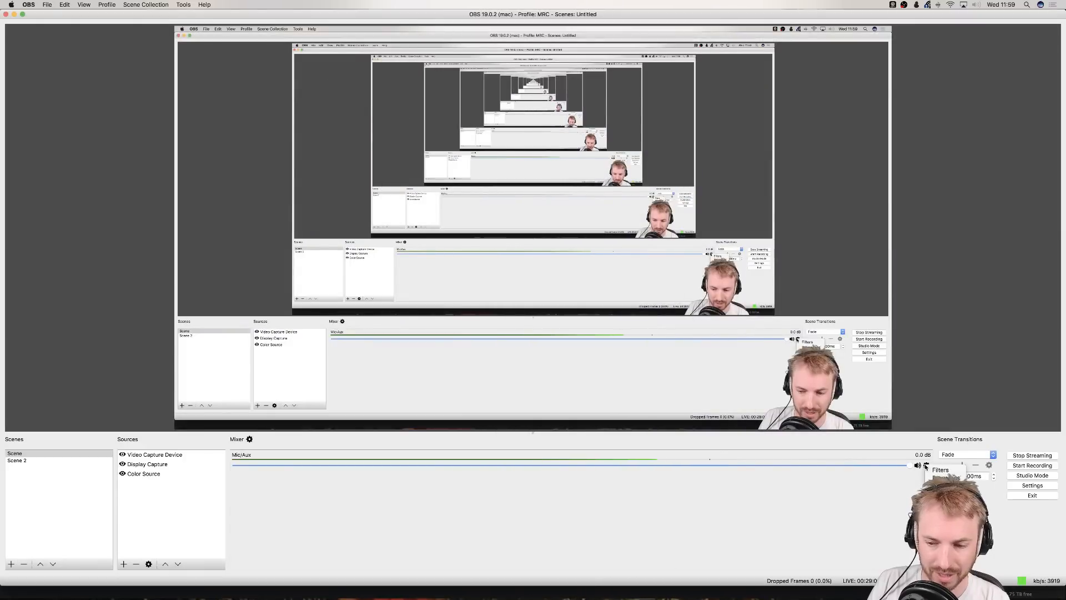
Reopen the Mic/Aux filters, load the bx_cleansweep V2 plug-in into the bx_cleansweep_v2 filter and open its interface.
click(926, 466)
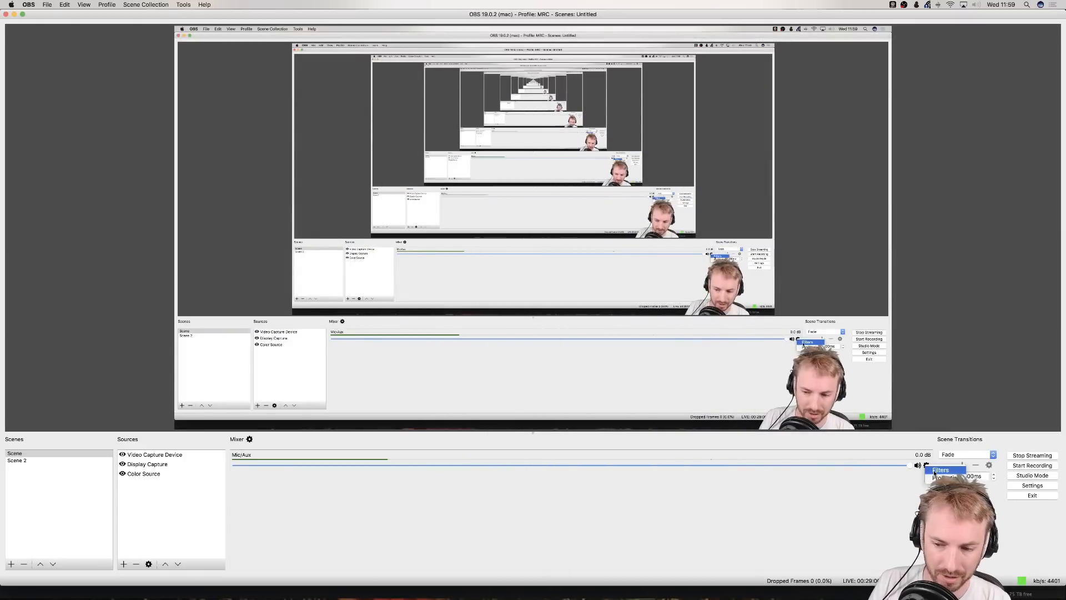
click(938, 471)
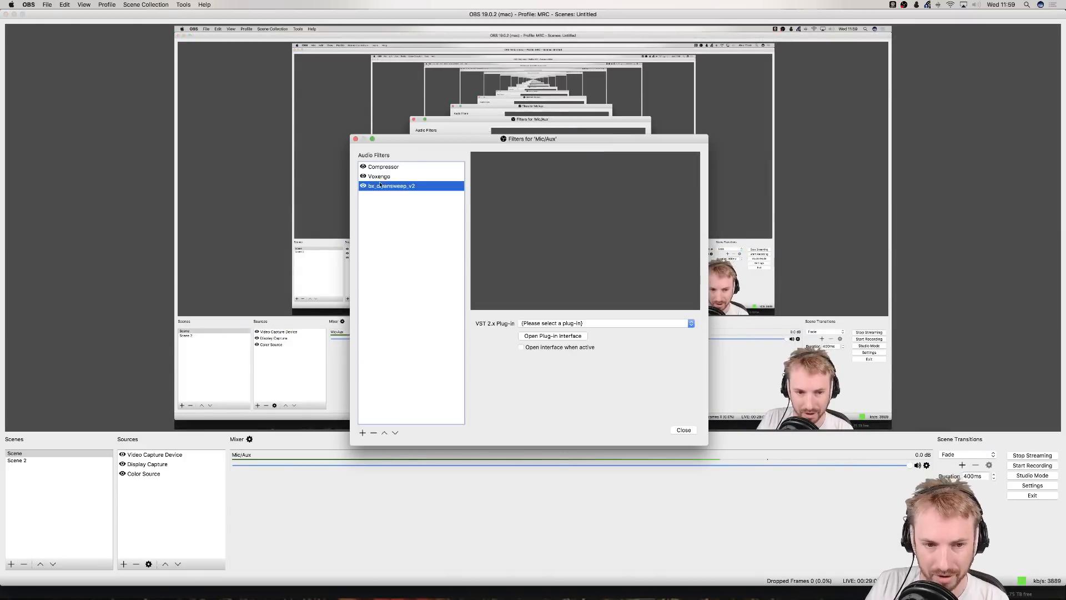
click(561, 324)
click(608, 370)
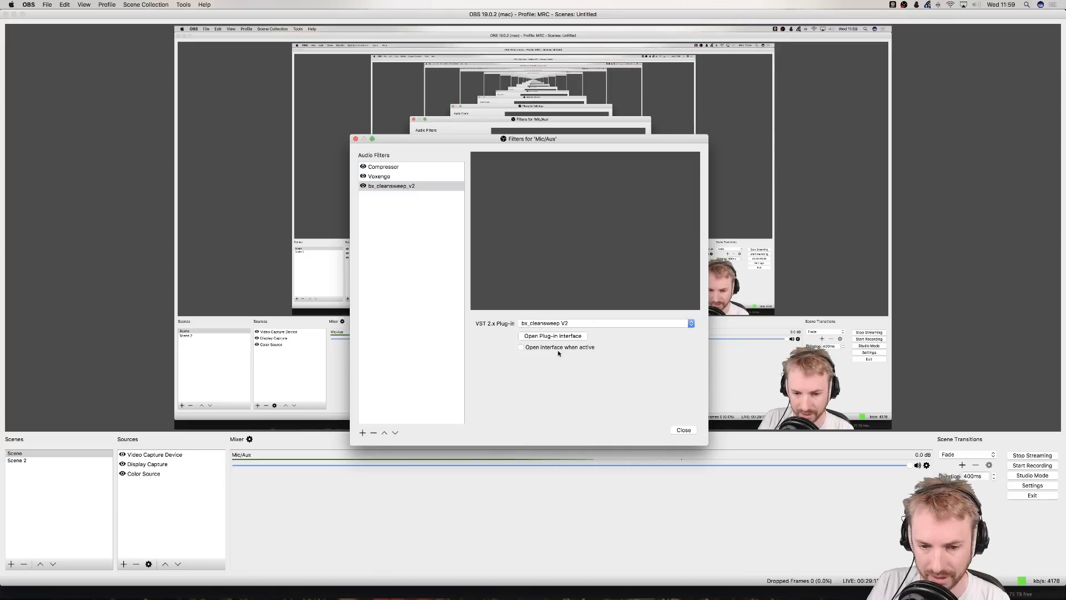
click(549, 336)
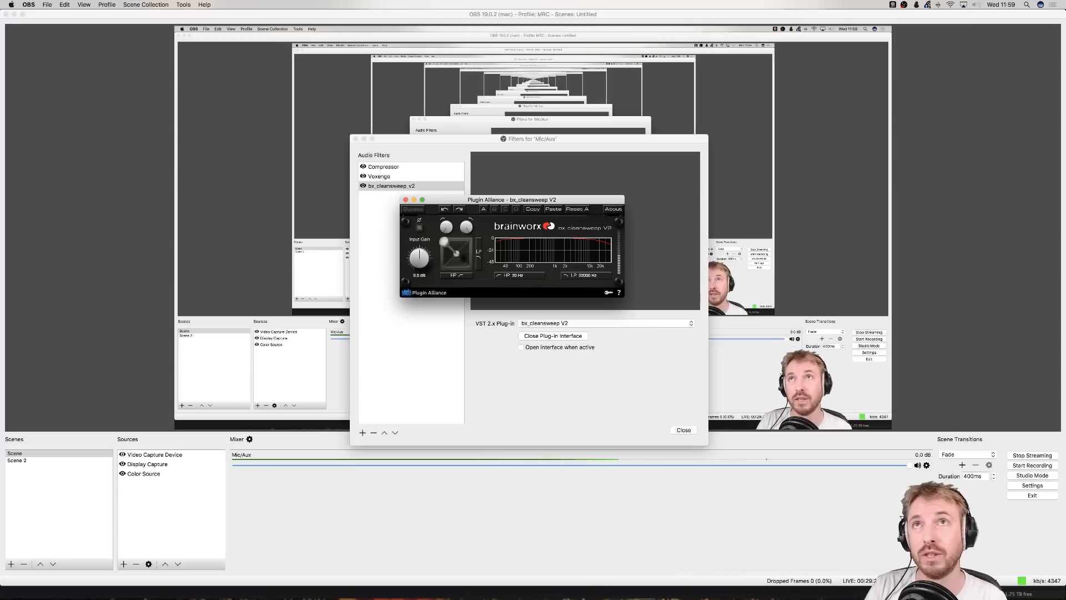
Return to OBS and move the Mic/Aux filters window and the bx_cleansweep V2 plug-in window apart so both are uncovered.
key(super+Tab)
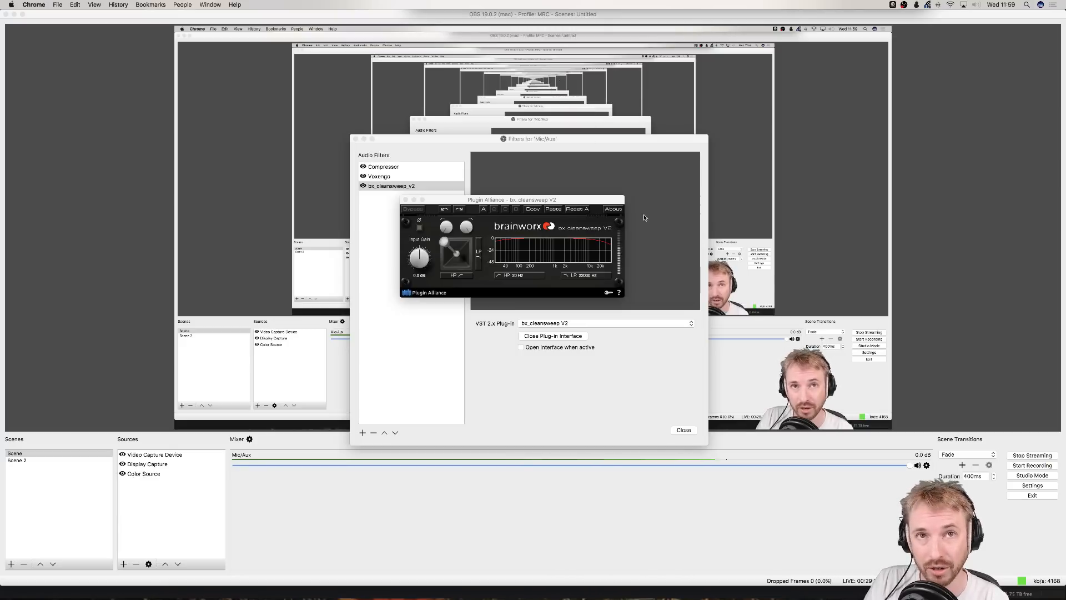
click(639, 193)
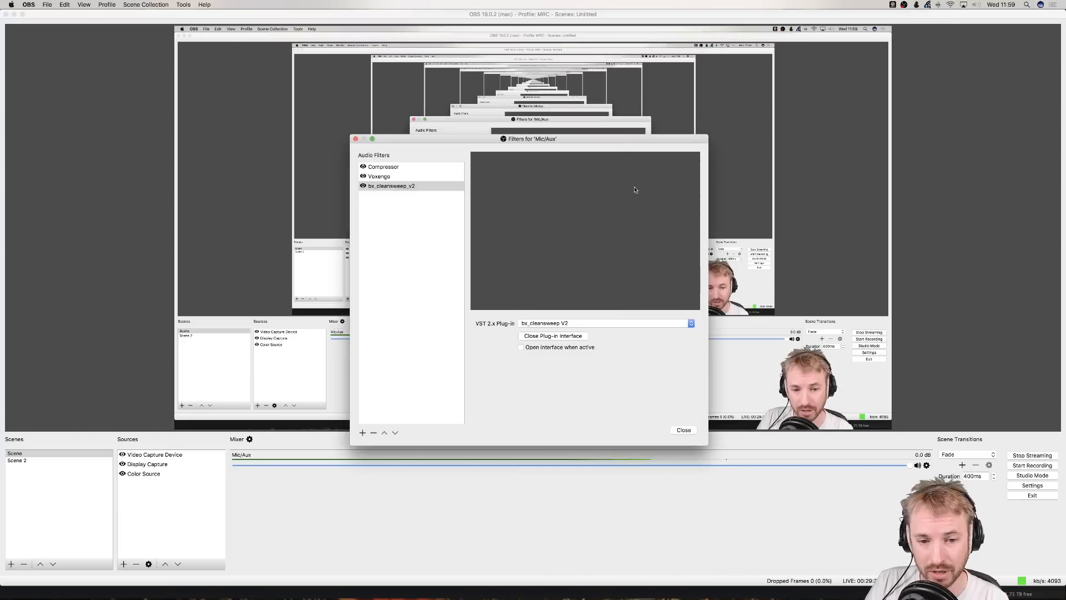
click(396, 186)
click(538, 337)
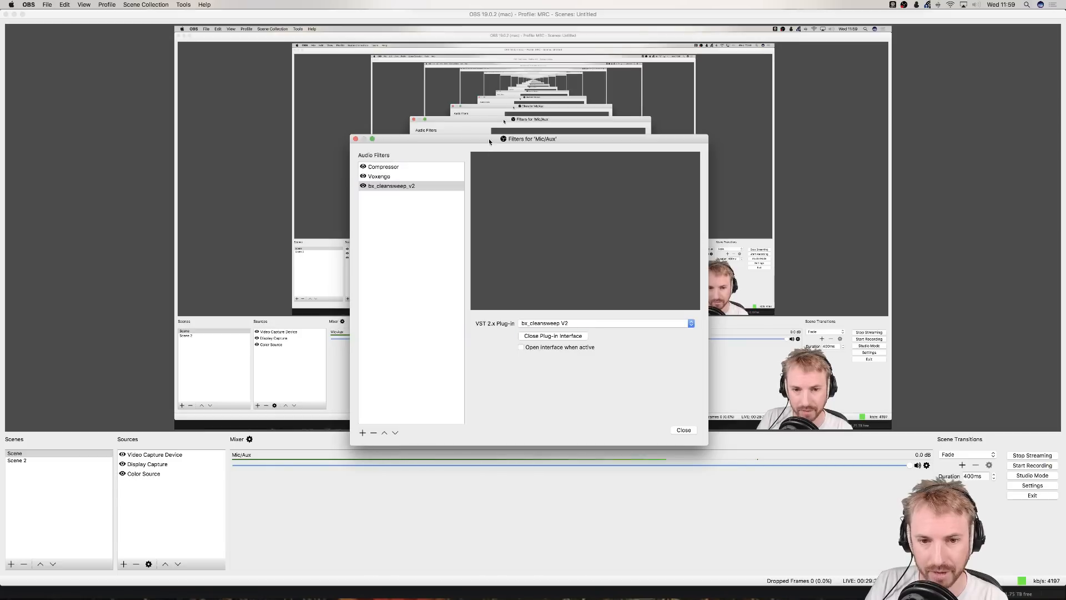
drag(492, 136, 202, 115)
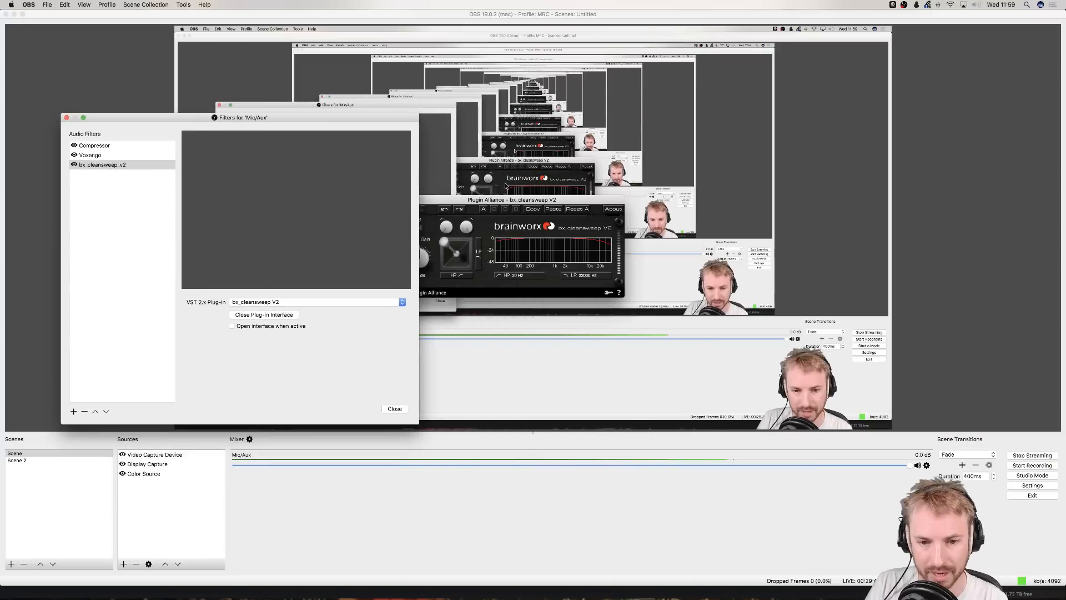
drag(518, 200, 565, 254)
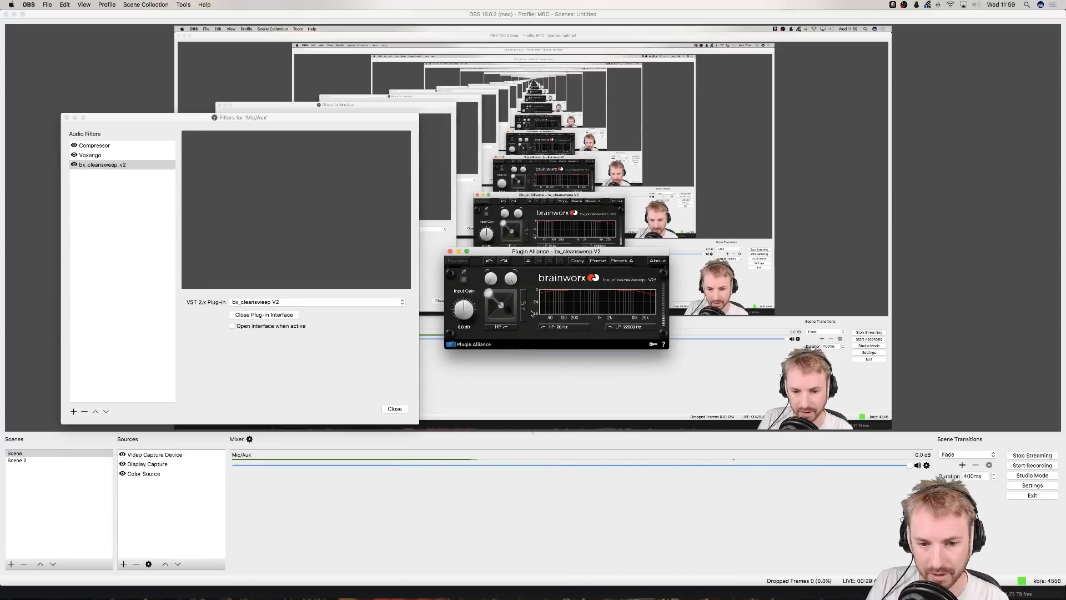
Sweep the bx_cleansweep V2 joystick to its extremes, settle on about 143 Hz high-pass and 11 kHz low-pass, and close the plug-in window.
drag(490, 295, 517, 288)
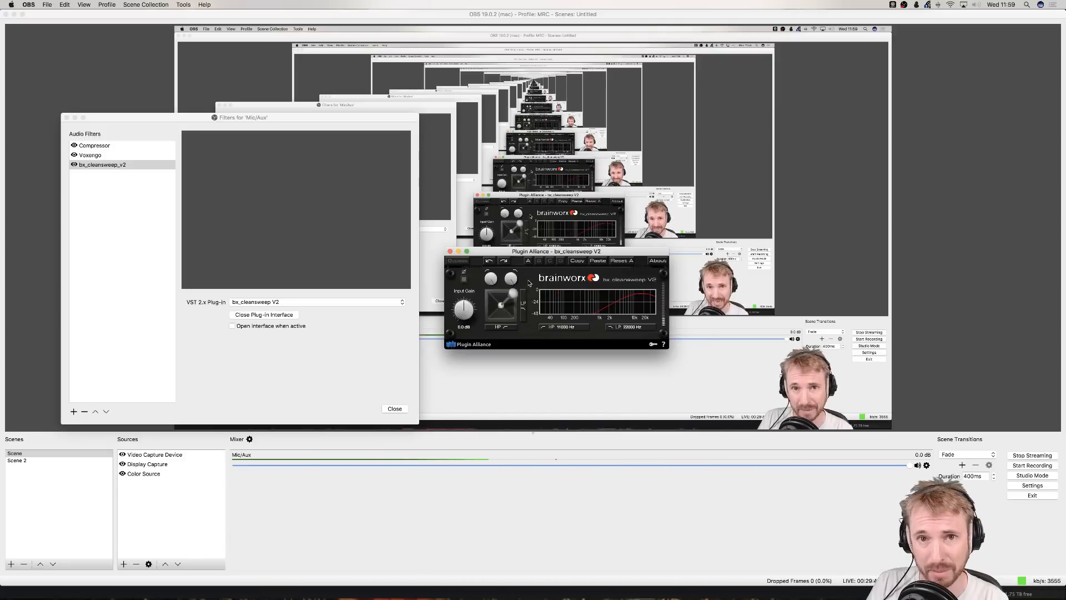
drag(516, 280, 424, 345)
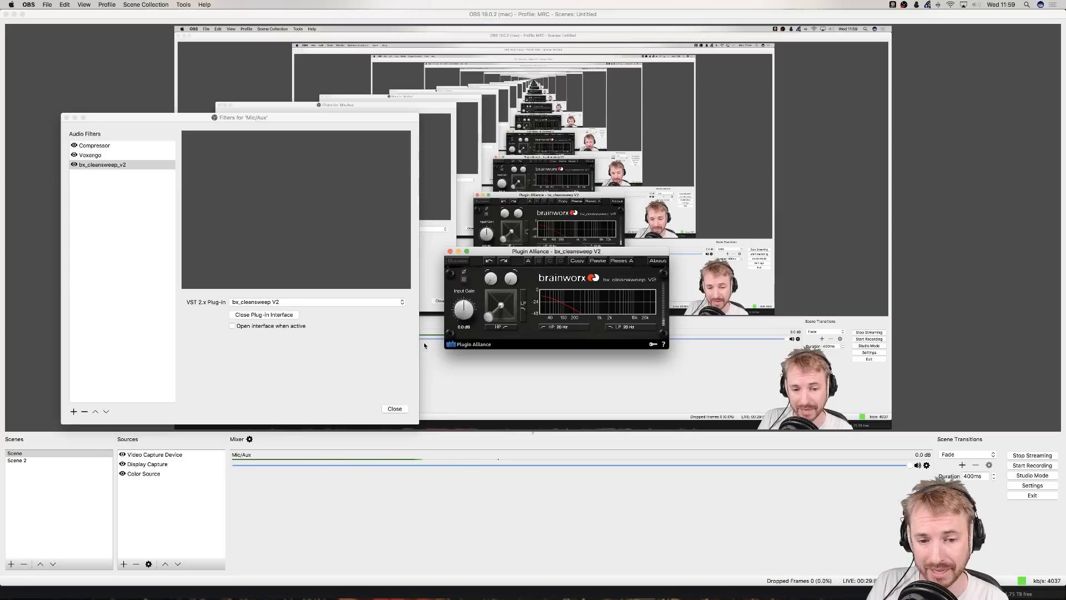
drag(424, 343, 512, 299)
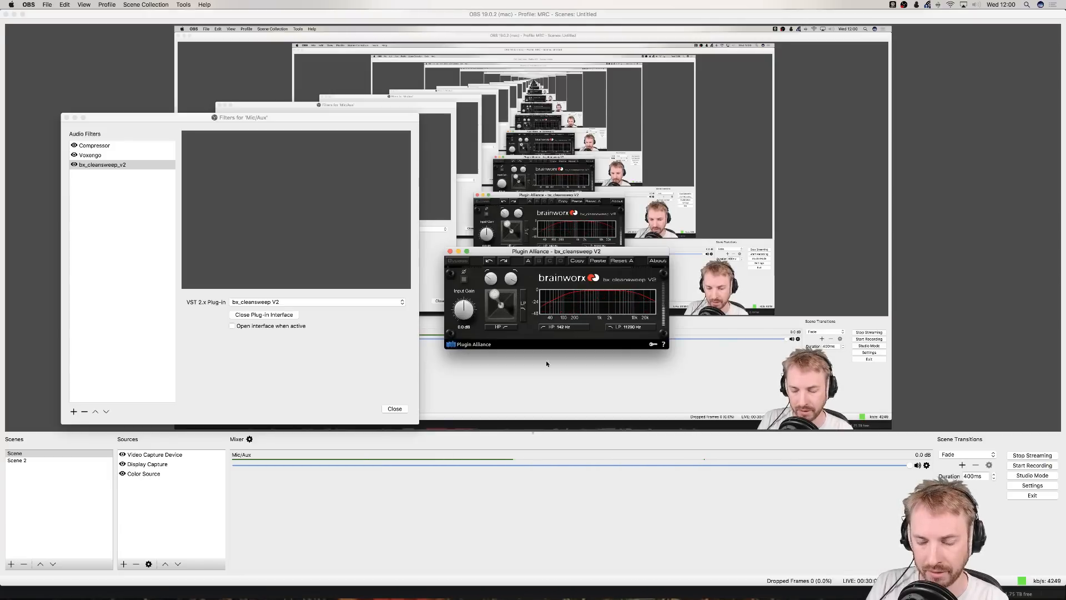
click(451, 252)
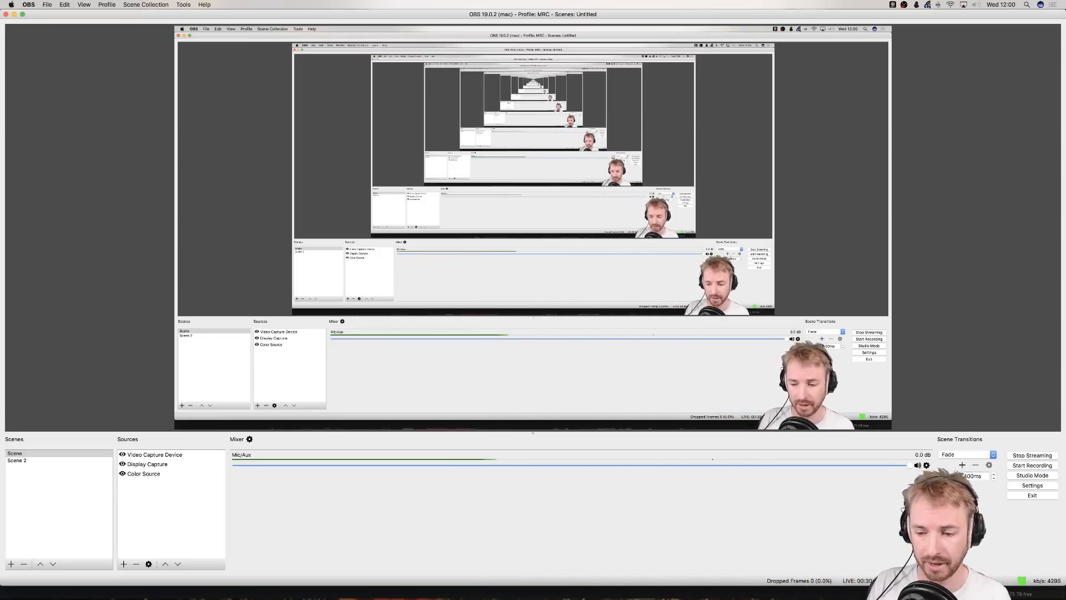
Reopen the Mic/Aux filters, view the Voxengo filter's settings and close the filters window.
click(946, 471)
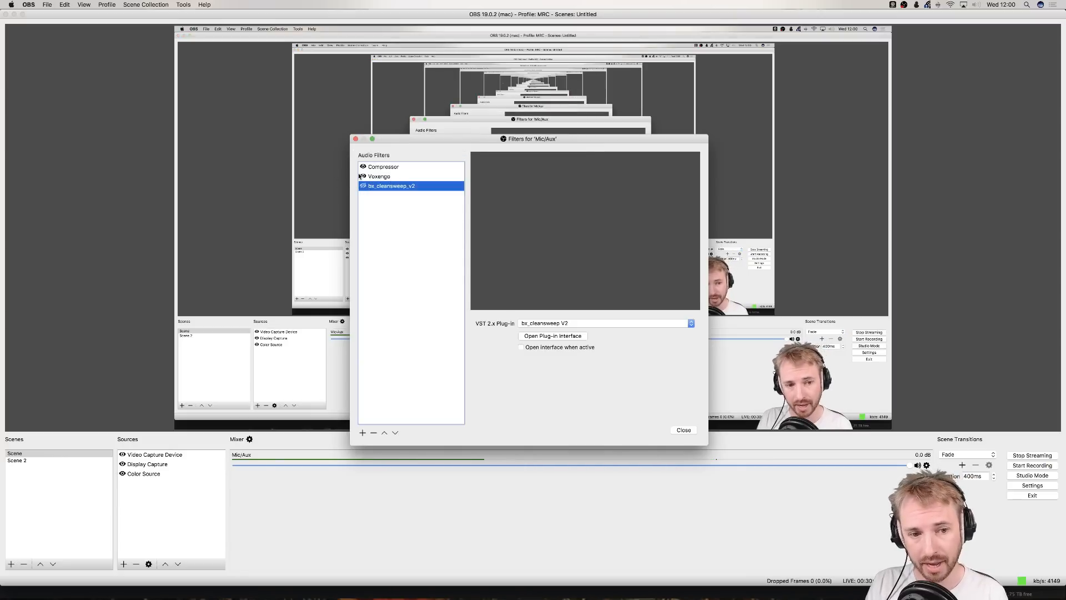
click(392, 177)
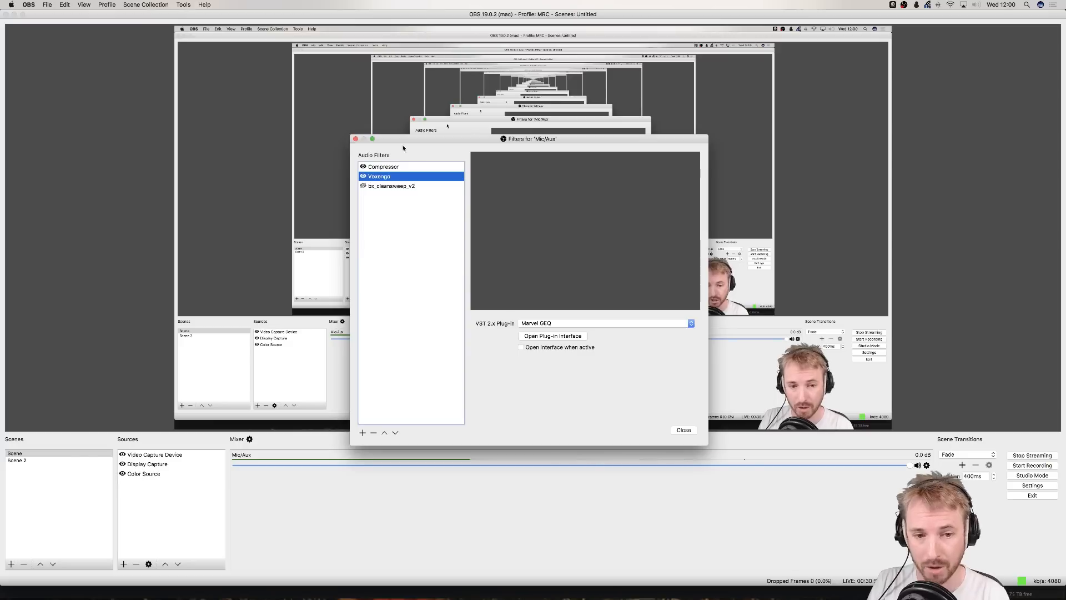
click(356, 139)
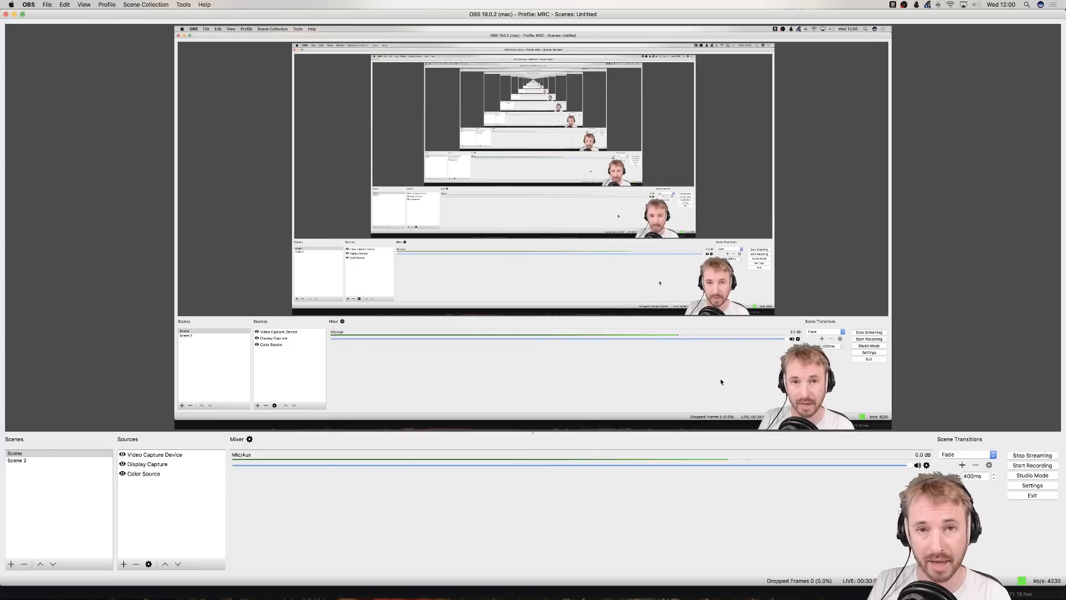